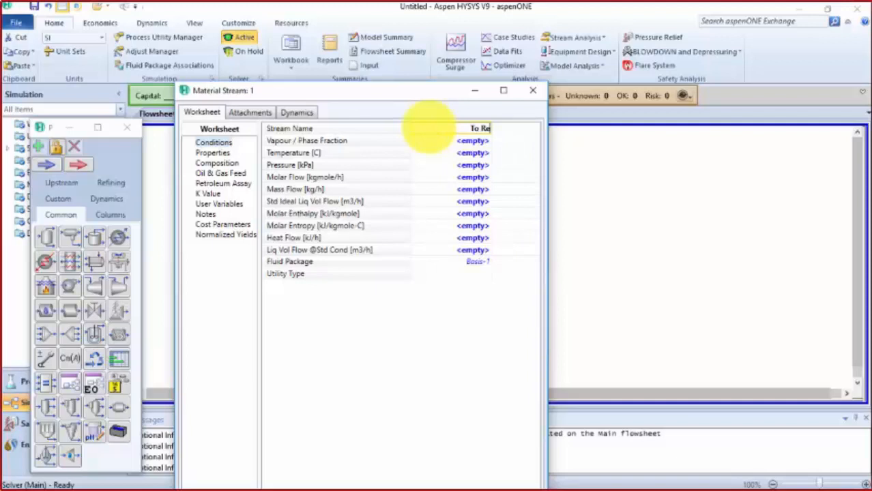
Step: Set the To Refrig stream's temperature to 15 C, pressure to 6200 kPa and molar flow to 1440 kgmole/h
left_click(476, 154)
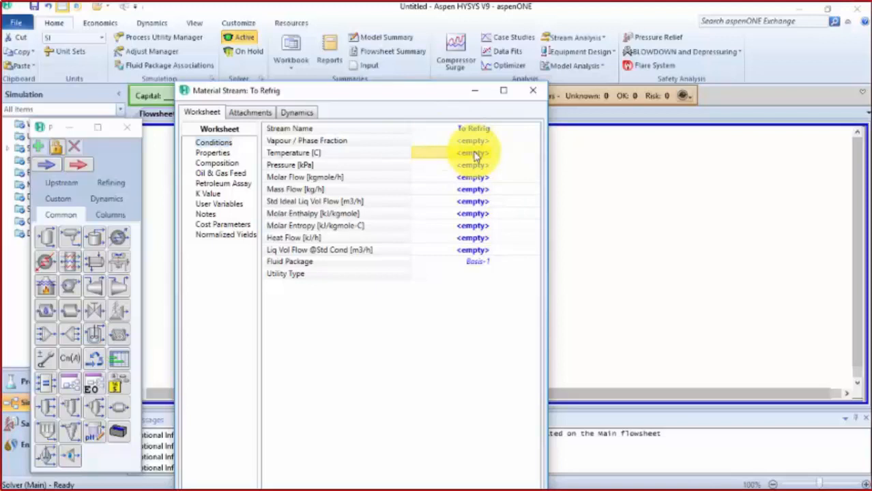
type("15")
left_click(467, 166)
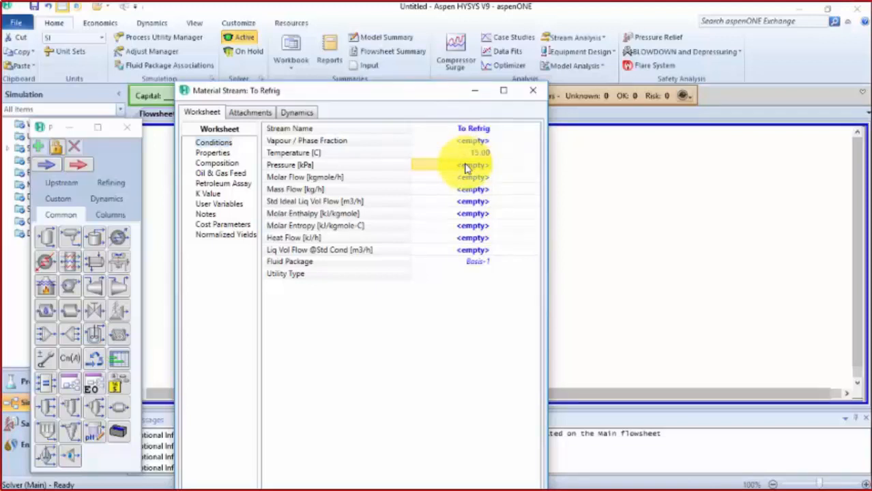
type("6200")
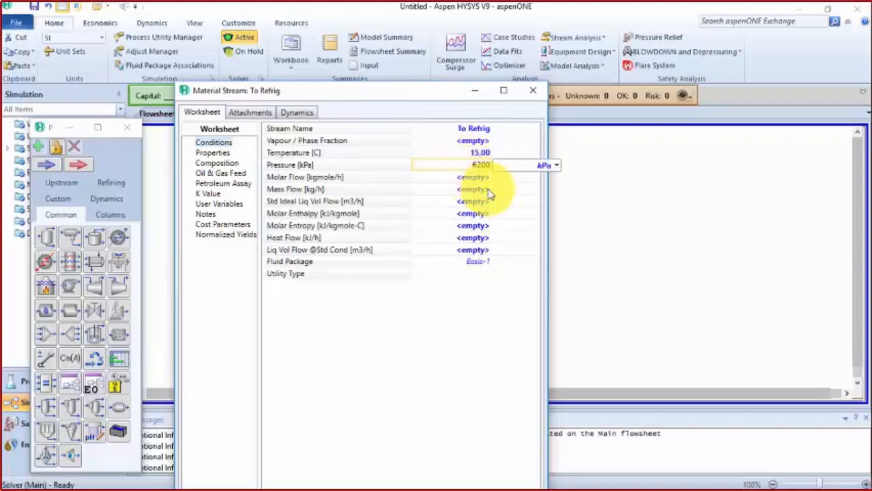
key("Return")
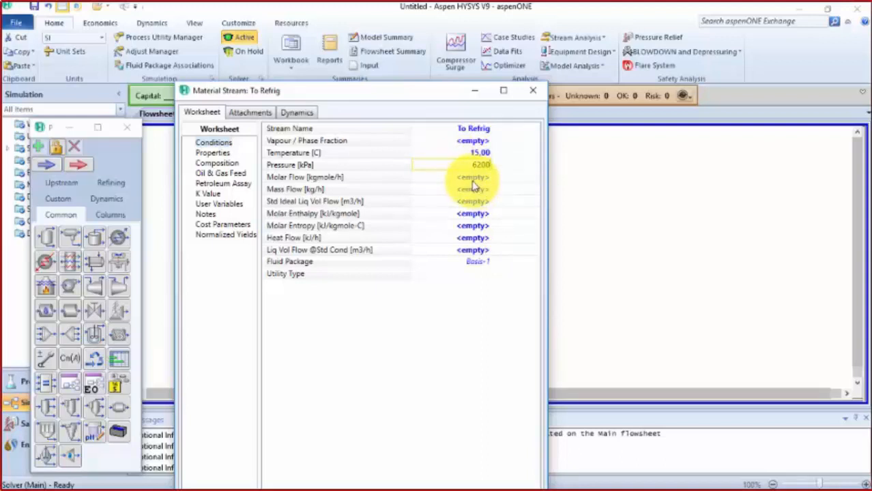
type("14")
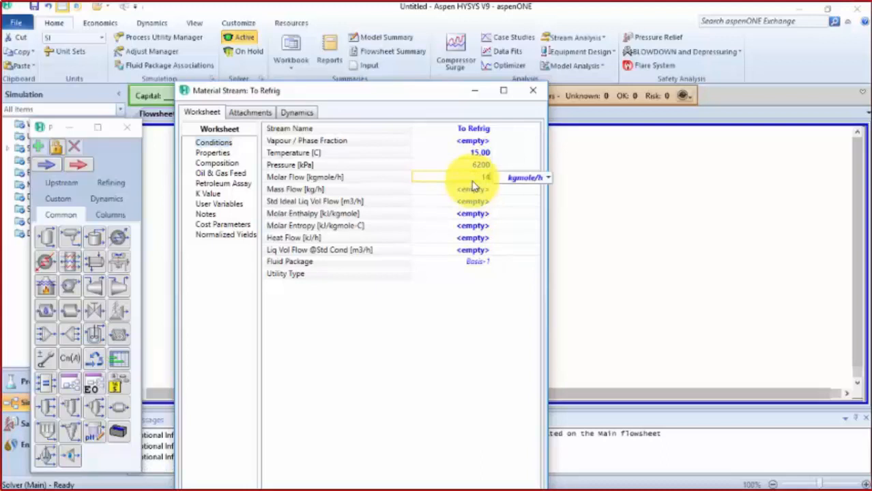
type("40")
key("Return")
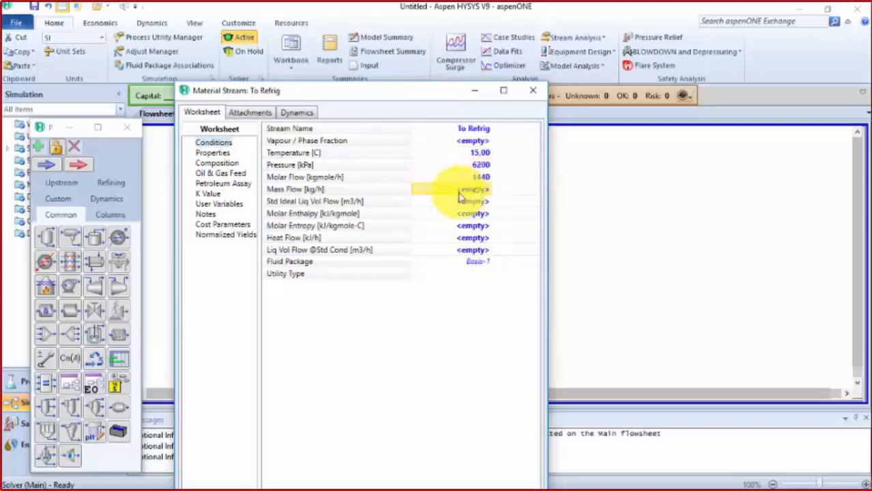
Step: Open the To Refrig stream's composition for editing as mole fractions and consult the source data in the PDF
left_click(222, 163)
left_click_drag(349, 93, 325, 29)
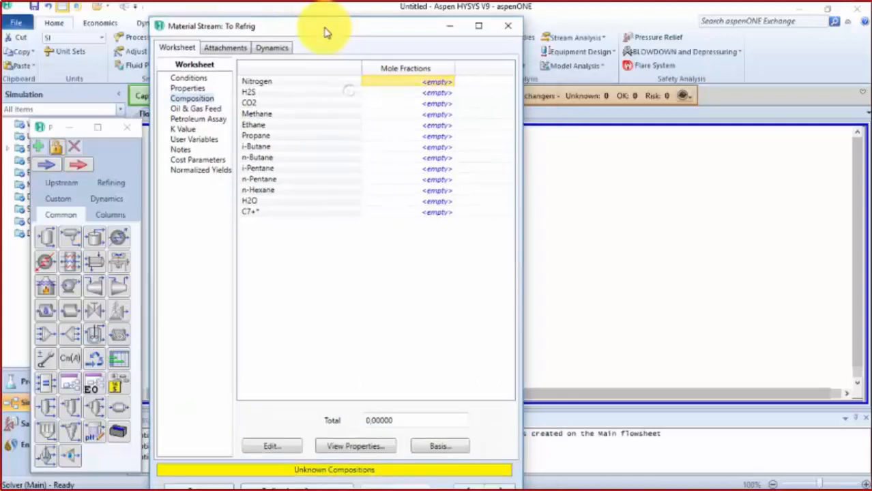
left_click(270, 444)
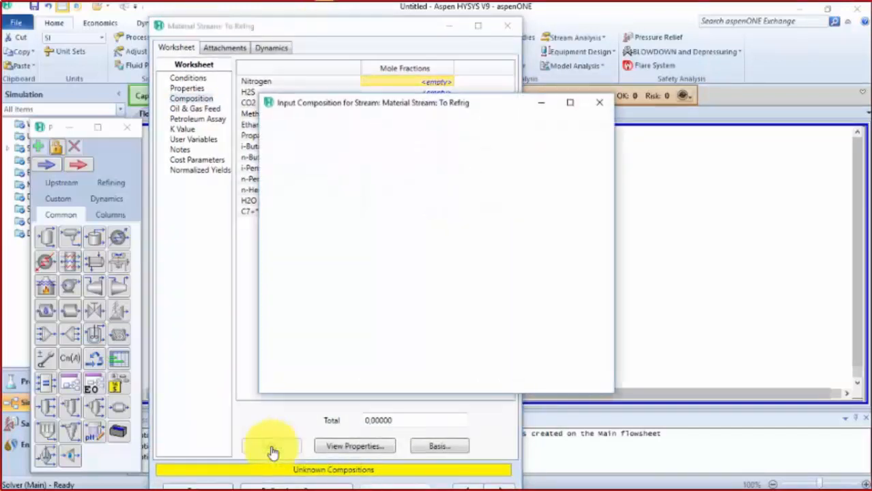
key("alt+Tab")
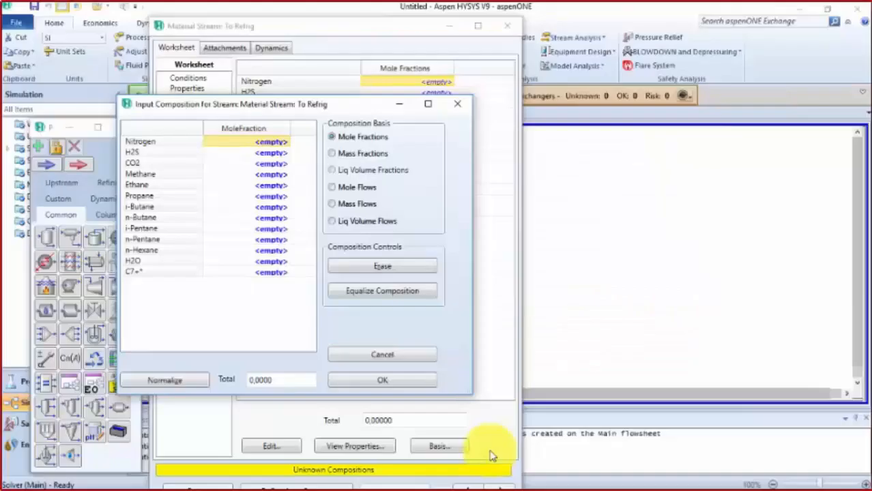
key("alt+Tab")
Step: Enter the mole fractions for nitrogen 0.0066, H2S 0.0003 and CO2 0.0003
left_click(272, 143)
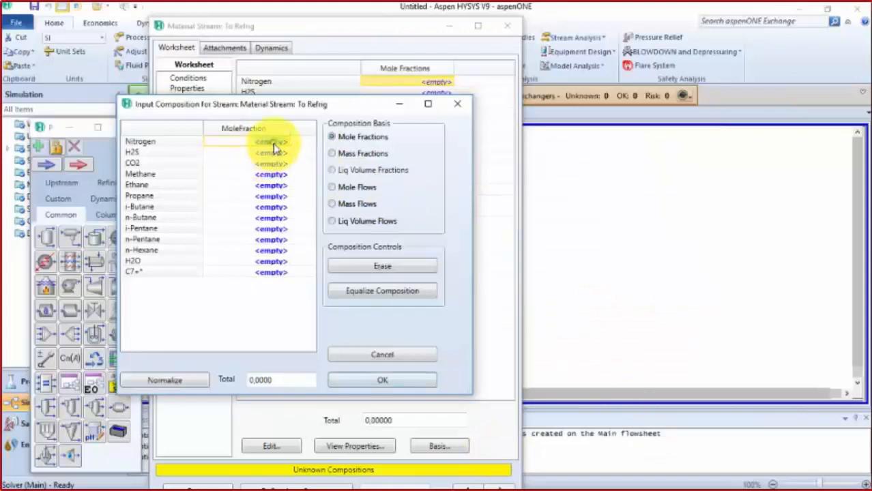
type("0.00")
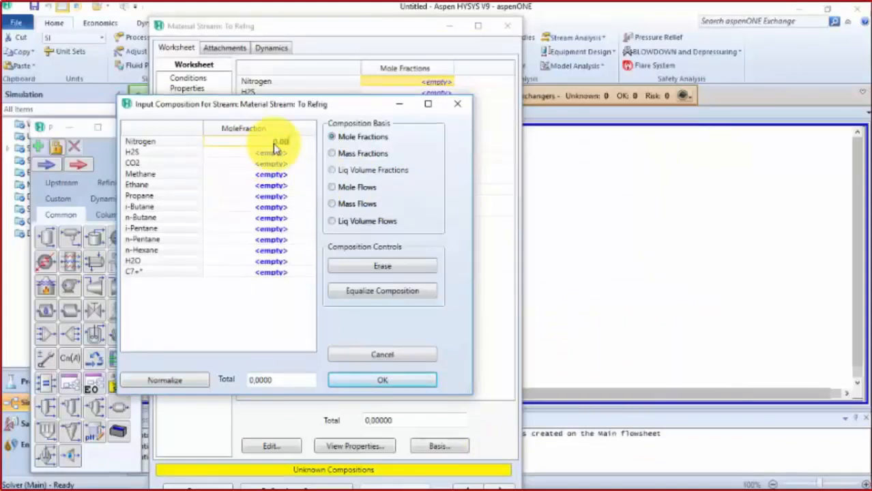
type("66")
key("Return")
type("0.0003")
key("Return")
type("0.0003")
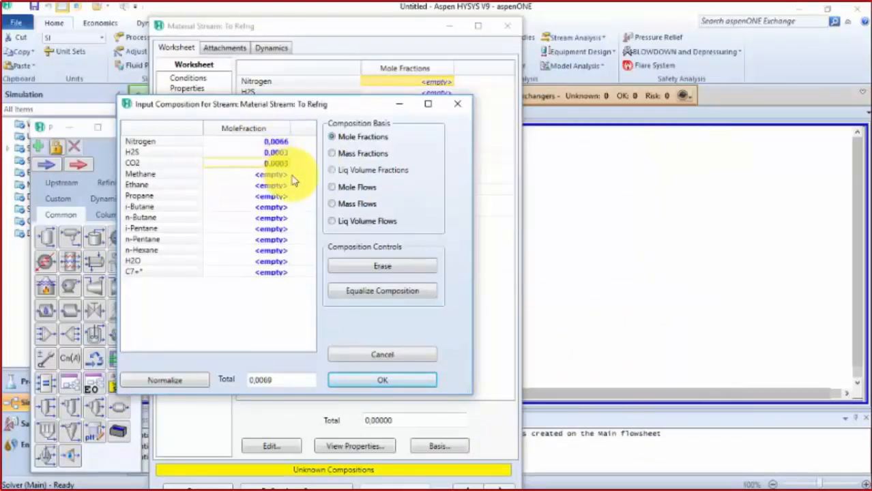
key("Return")
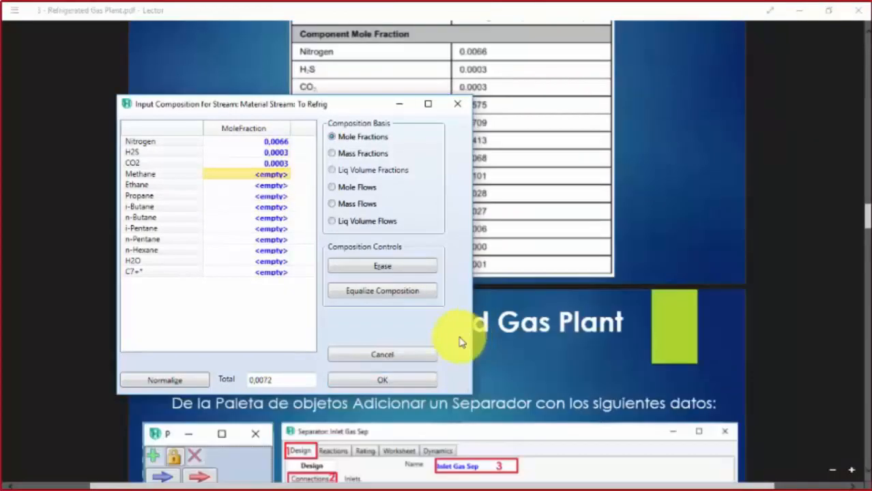
Step: Place the composition window beside the PDF's component table and enter mole fractions for methane 0.7575, ethane 0.1709 and propane 0.0413
left_click_drag(225, 104, 127, 99)
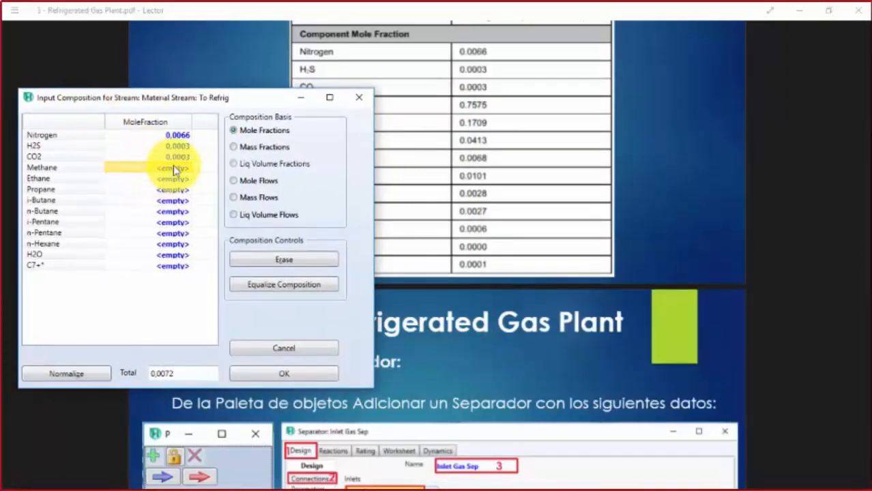
type("0.7575")
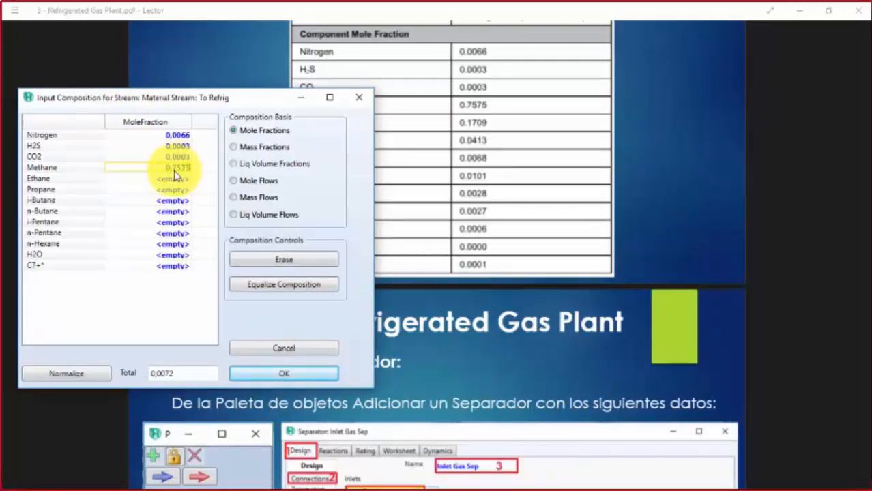
left_click(154, 180)
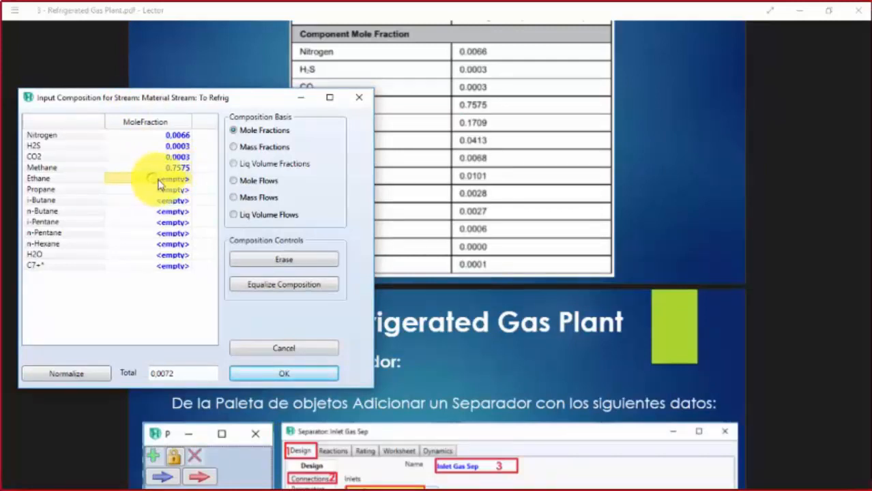
type("0.1709")
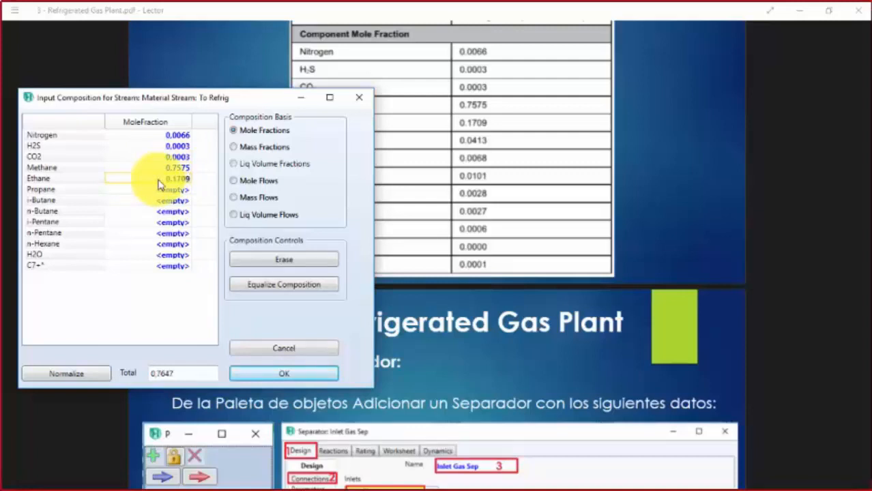
left_click(174, 191)
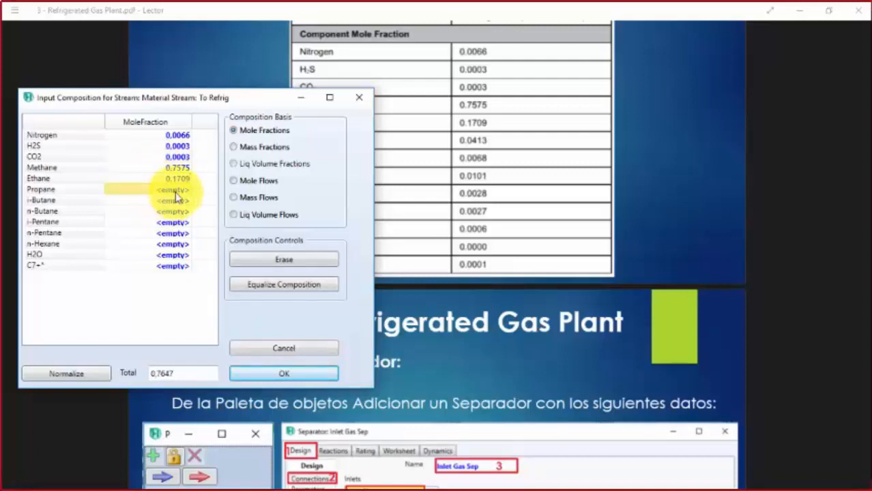
type("0.0")
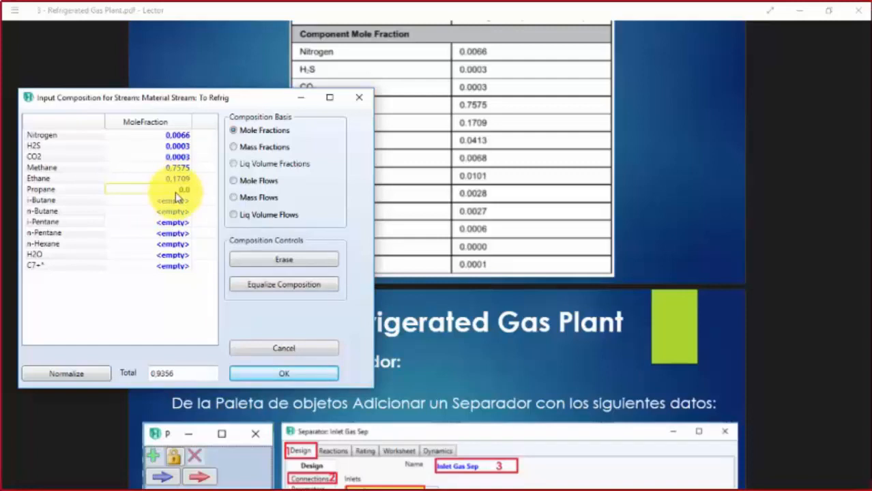
type("413")
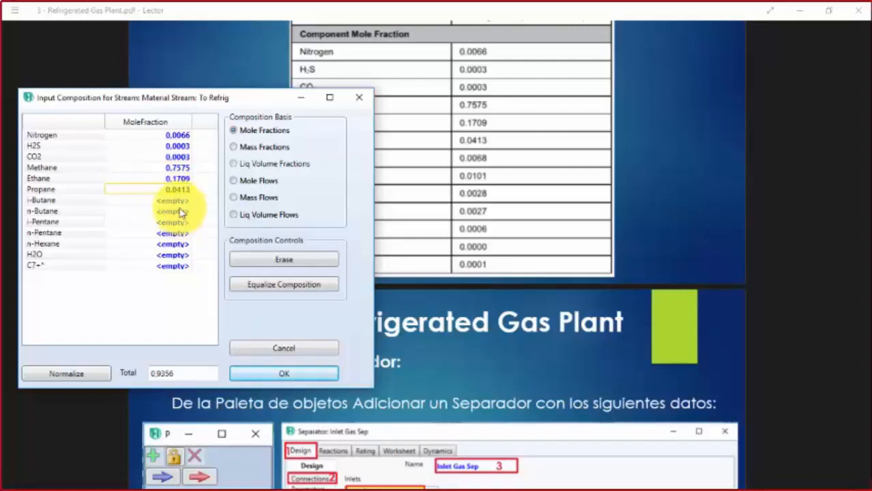
Step: Enter the mole fractions for i-butane 0.0068, n-butane 0.0101 and i-pentane 0.0028
left_click(178, 202)
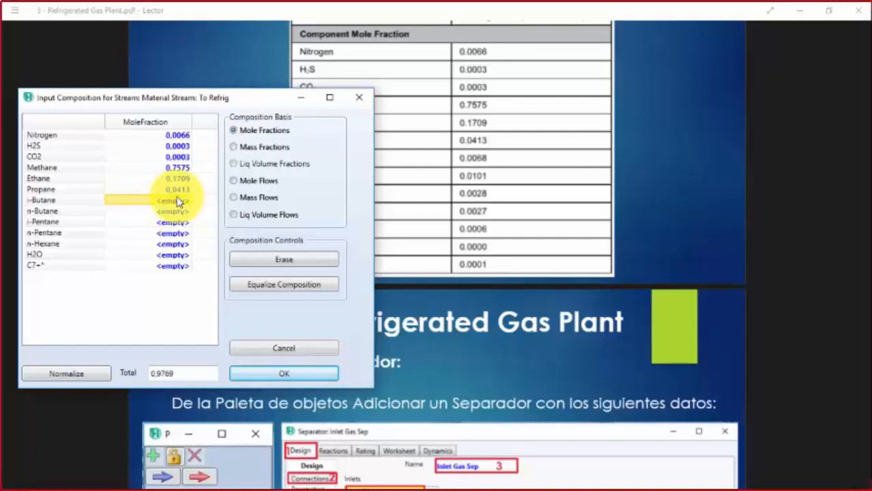
type("0.0068")
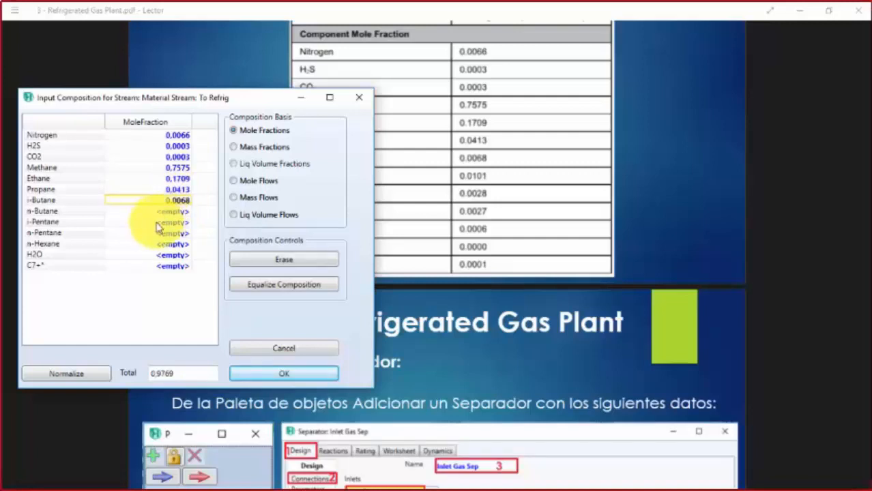
left_click(173, 216)
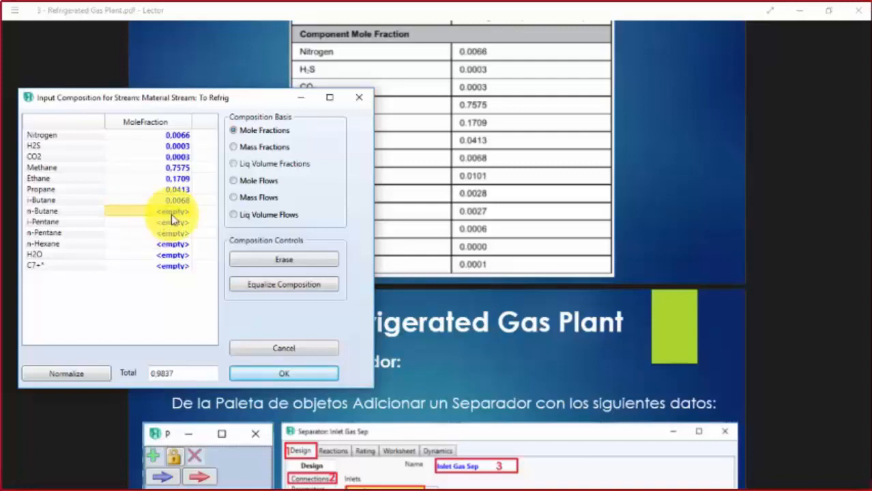
type("0.0101")
left_click(182, 226)
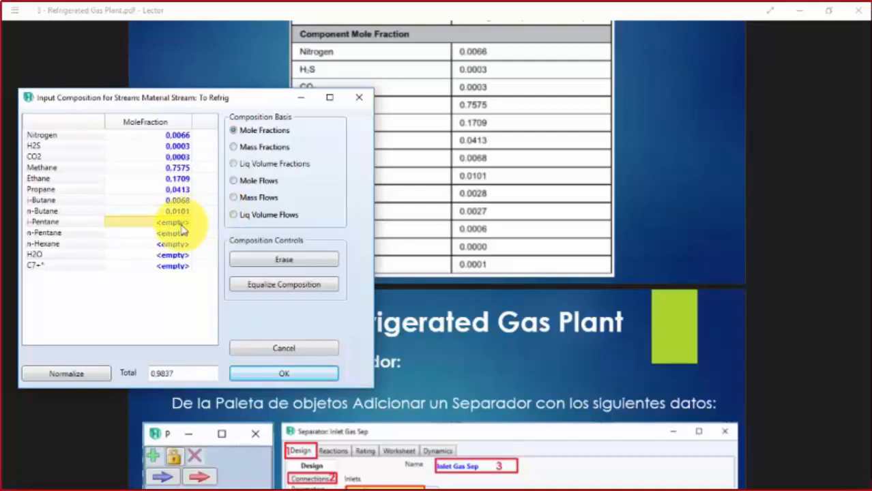
type("0.")
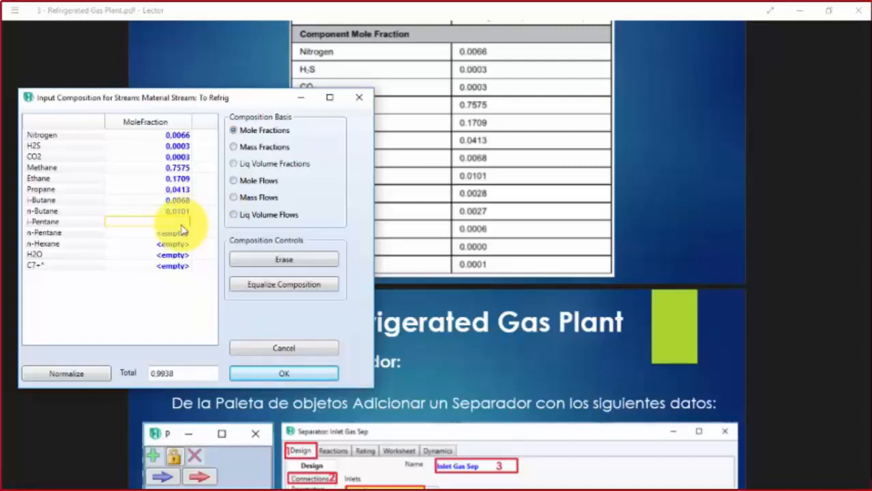
type("0028")
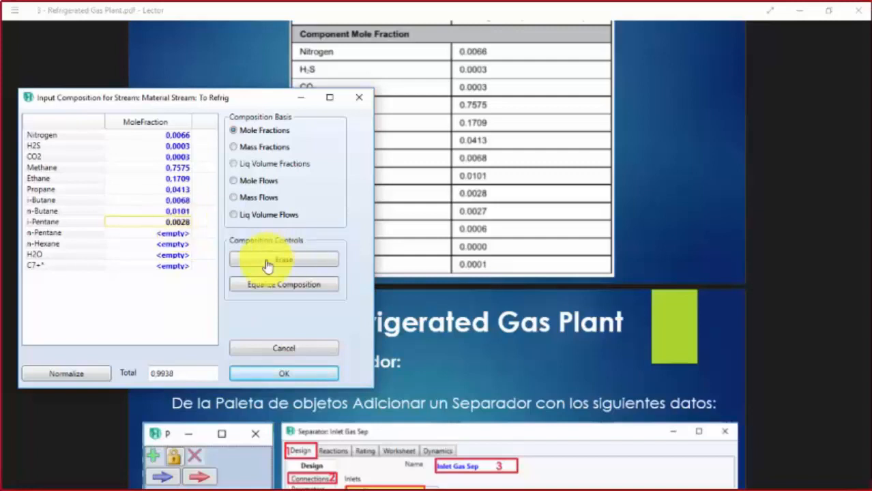
Step: Enter the mole fractions for n-pentane 0.0027, n-hexane 0.0006 and C7+* 0.0001, leaving H2O empty
left_click(179, 232)
type("0.00")
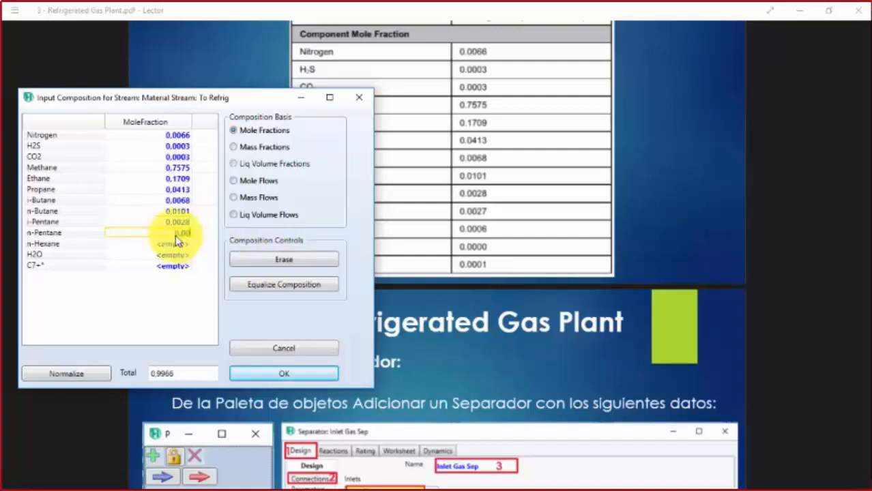
type("27")
left_click(180, 244)
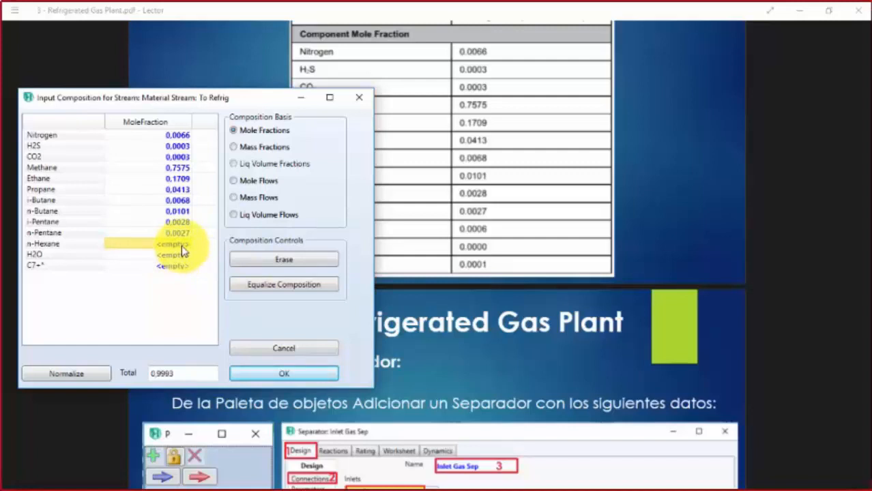
type("0.0006")
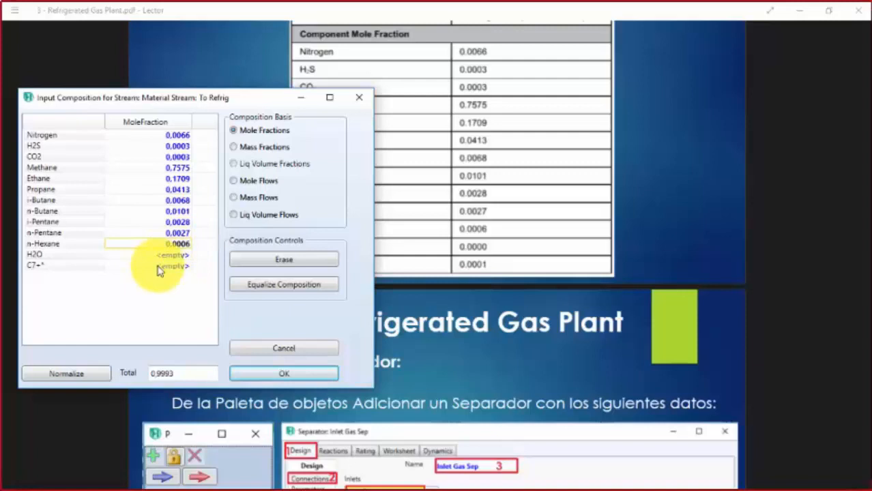
left_click(159, 267)
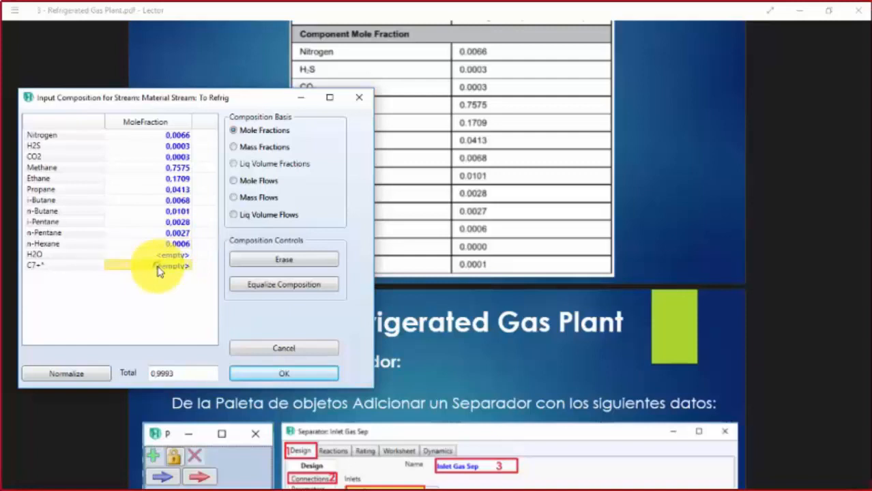
type("0.0001")
left_click(164, 255)
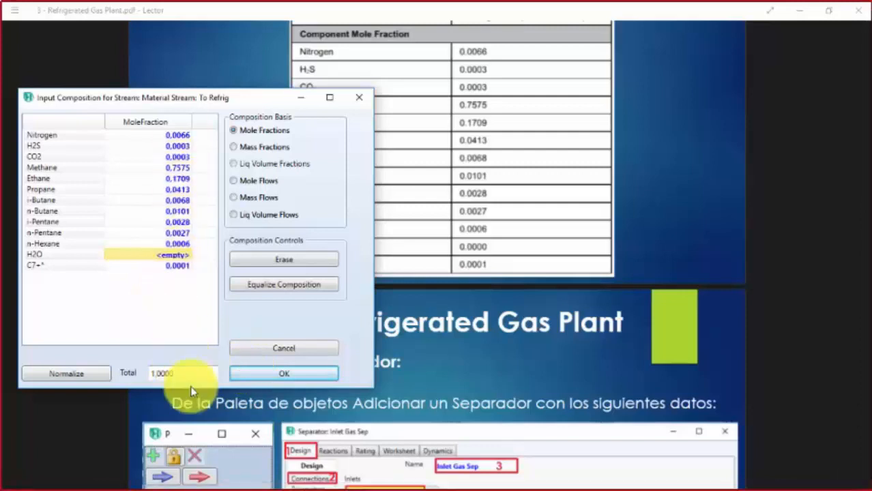
Step: Accept the entered composition and close the To Refrig stream's properties to return to the flowsheet
left_click(273, 378)
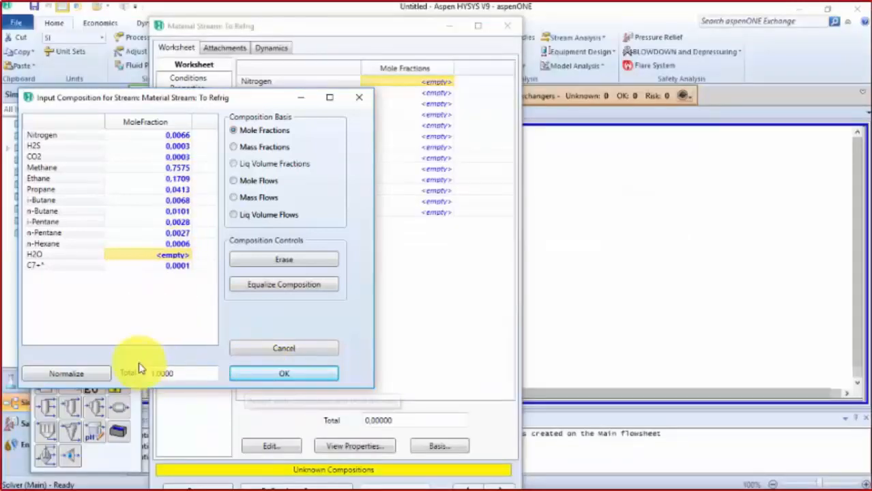
left_click(271, 375)
left_click(270, 375)
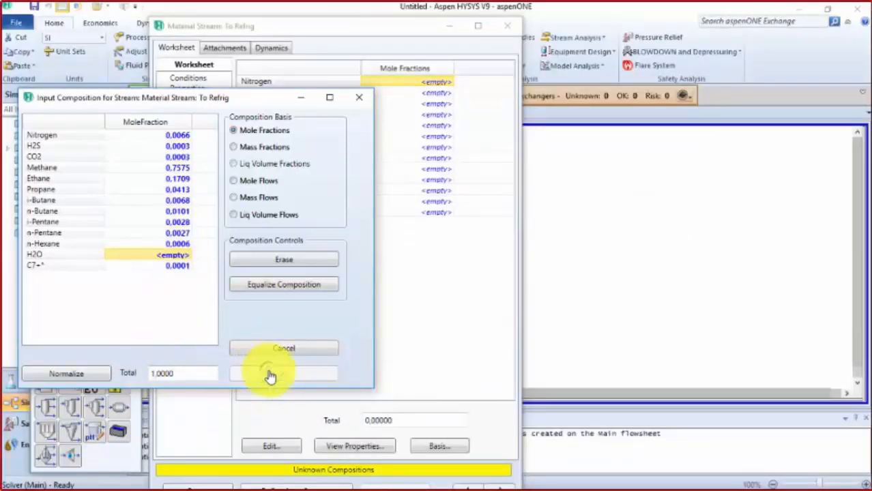
left_click(500, 30)
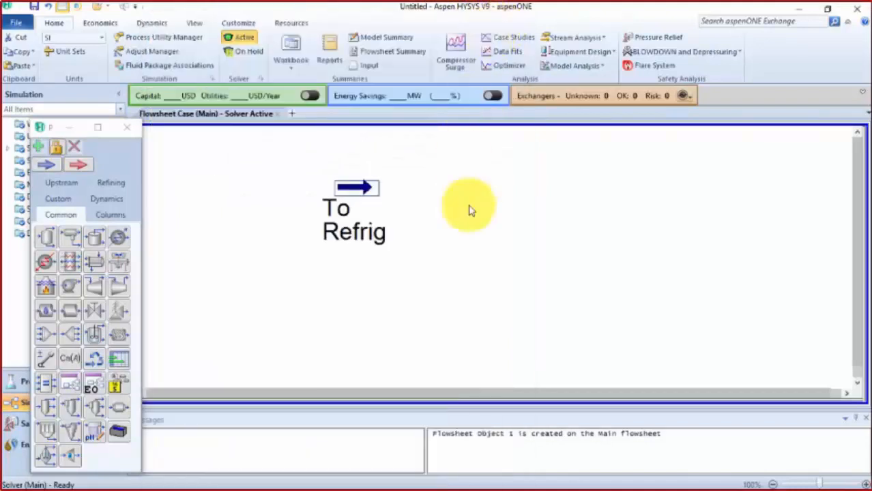
left_click(475, 215)
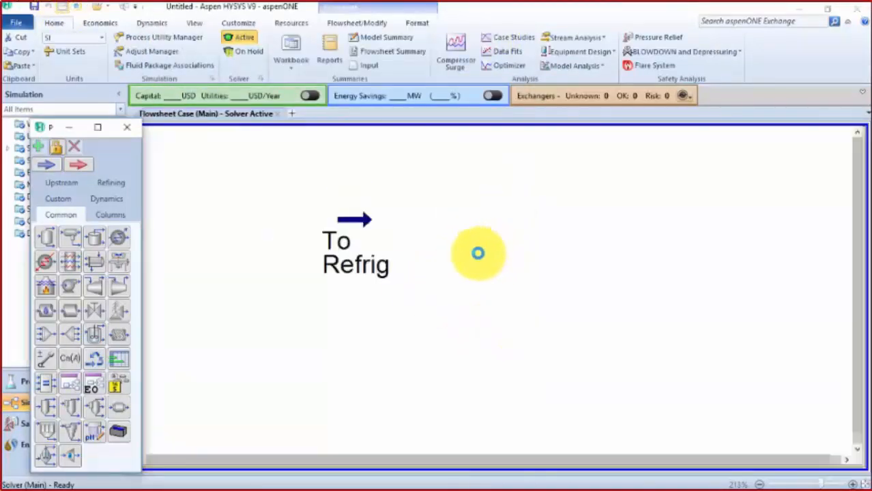
Step: Check the separator data in the PDF guide and place a separator on the HYSYS flowsheet beside the To Refrig stream
left_click(288, 489)
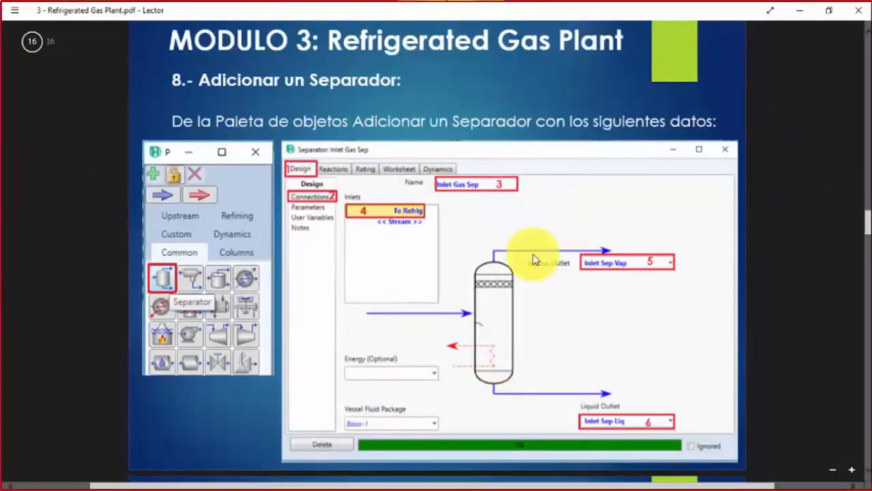
scroll(273, 167, "down", 2)
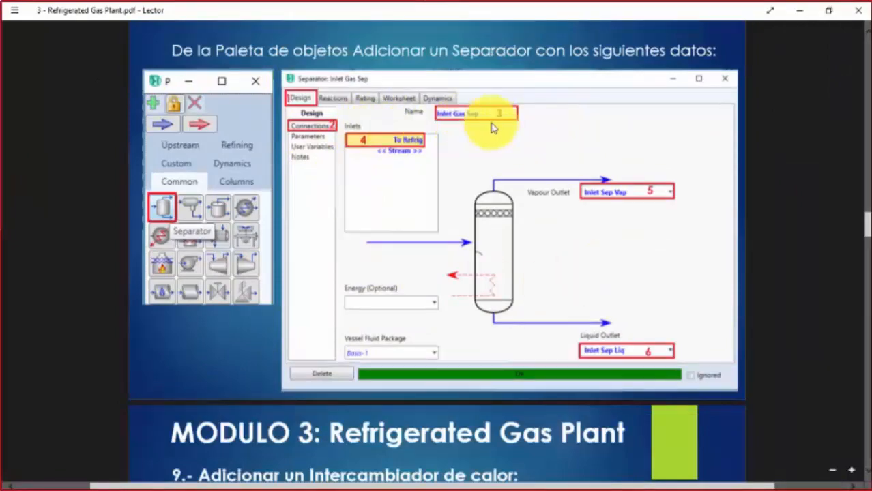
key("alt+Tab")
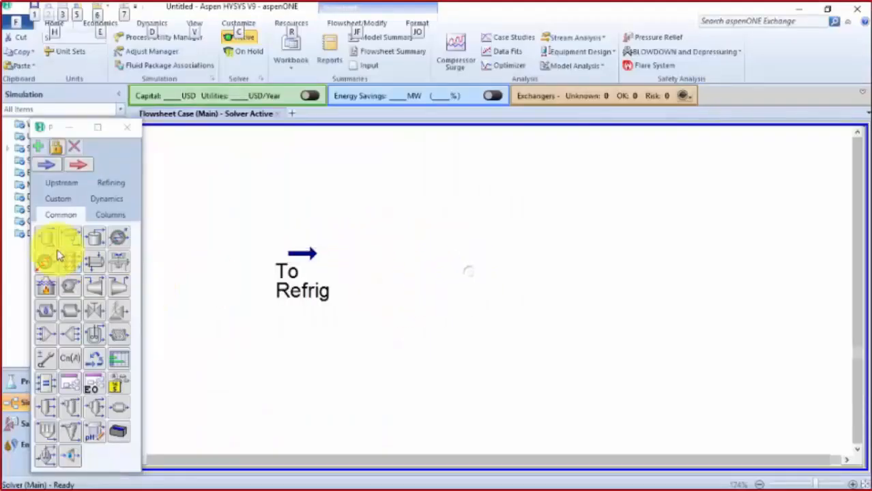
left_click(47, 239)
left_click(398, 372)
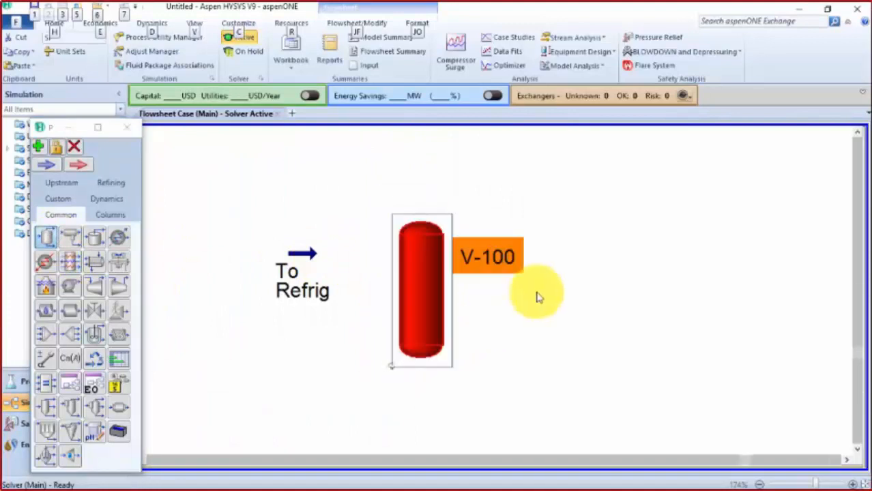
Step: Open the new separator's properties and name it Inlet Gas Seo
double_click(405, 277)
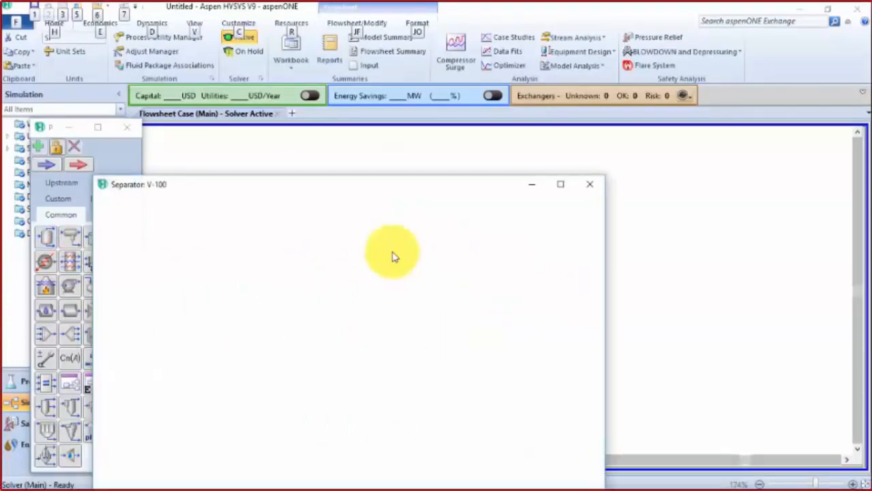
left_click(346, 99)
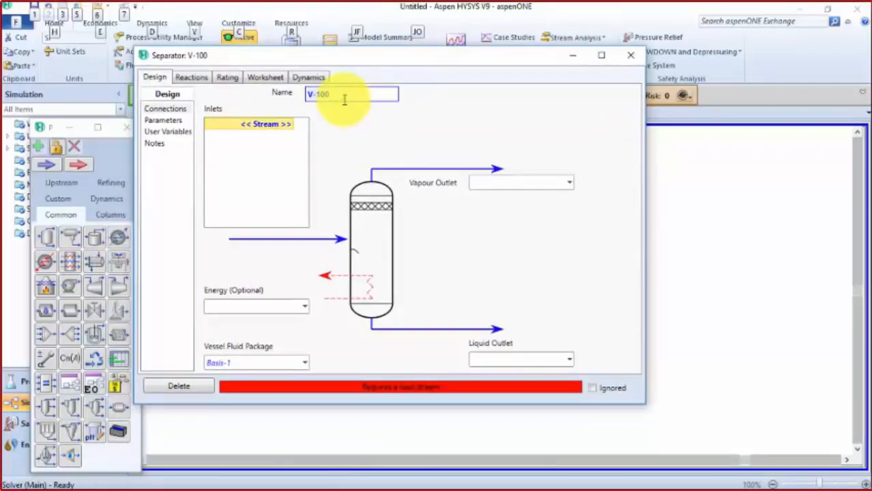
type("Inlet Gas Sep")
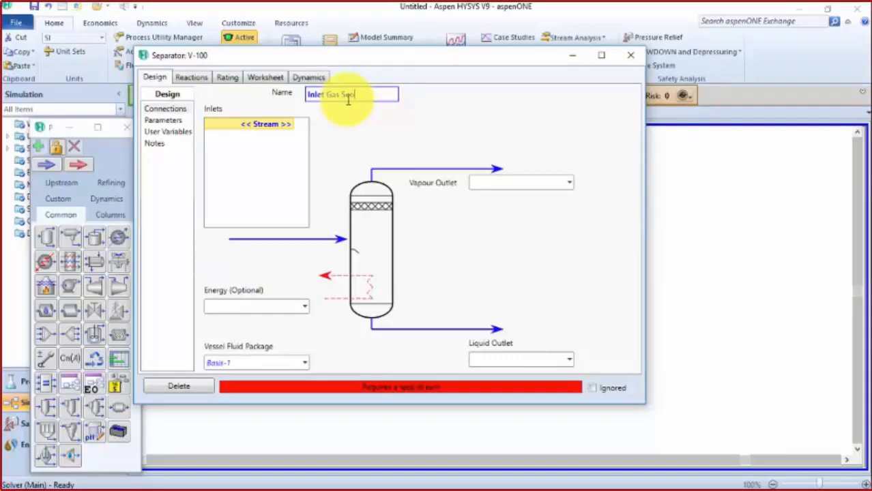
Step: Create the separator's outlet streams, Inlet Sep Vap for the vapour outlet and Inlet Sep Liq for the liquid outlet
left_click(540, 184)
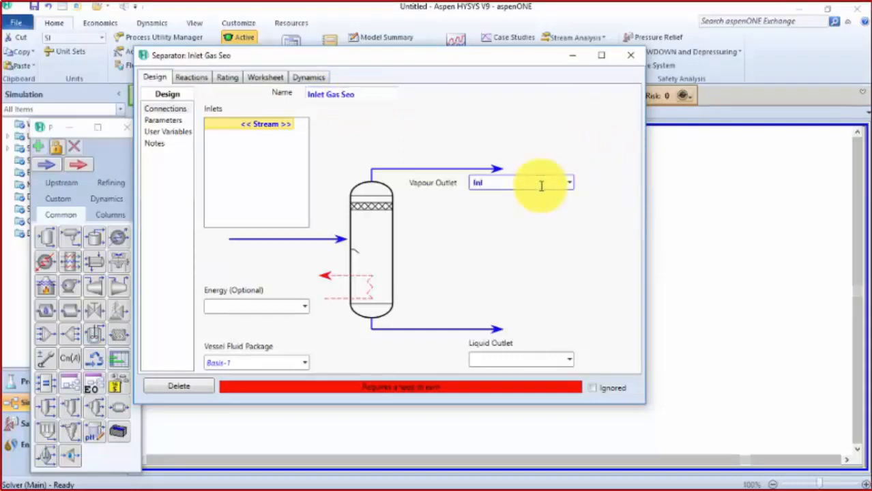
type("Inlet Sep Vap")
key("Return")
left_click(556, 358)
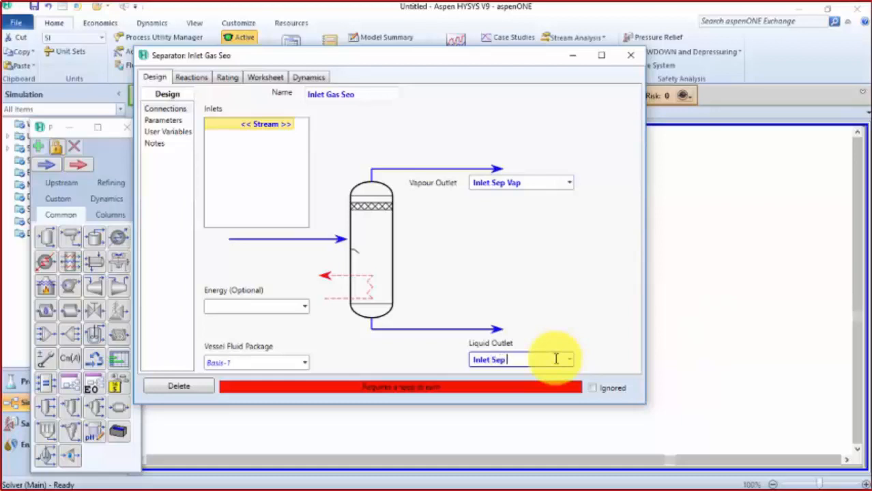
type("Inlet Sep Liq")
key("Return")
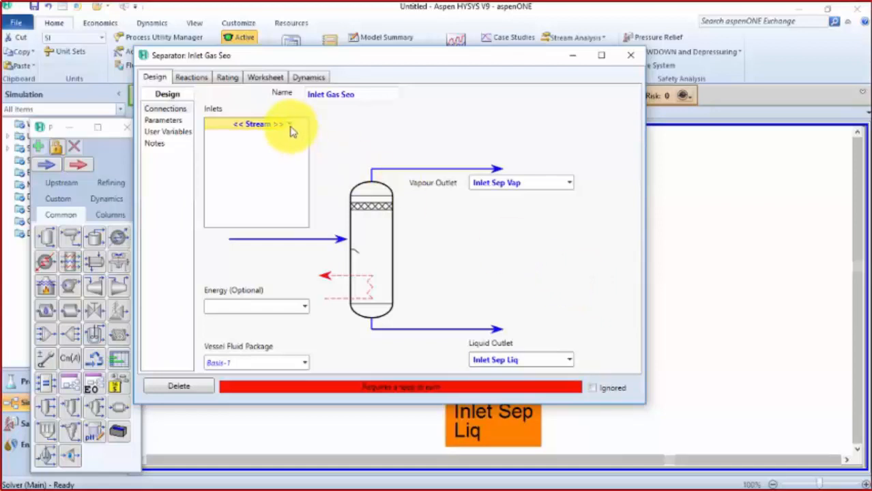
Step: Assign To Refrig as the separator's inlet stream and close its properties
left_click_drag(468, 70, 536, 69)
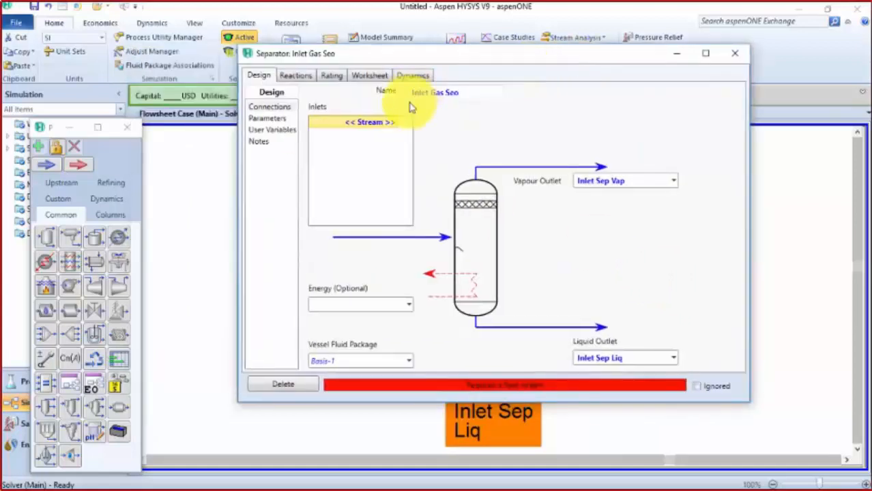
left_click(393, 125)
left_click(394, 126)
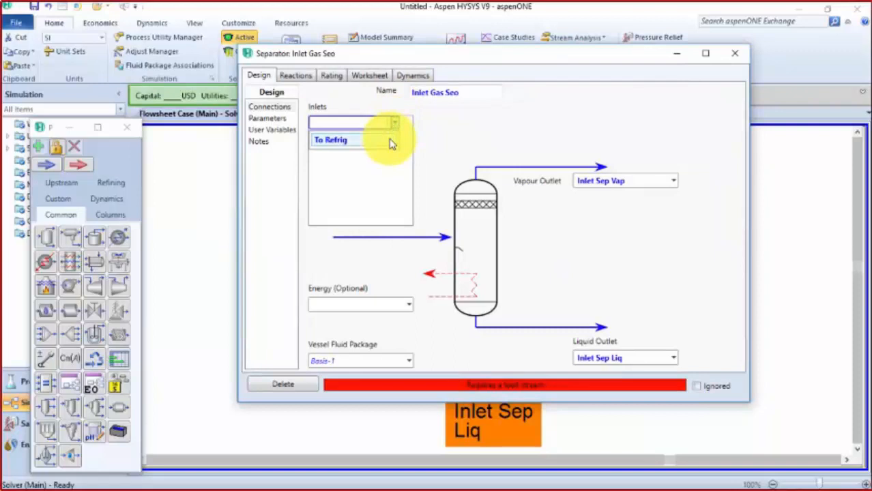
left_click(391, 141)
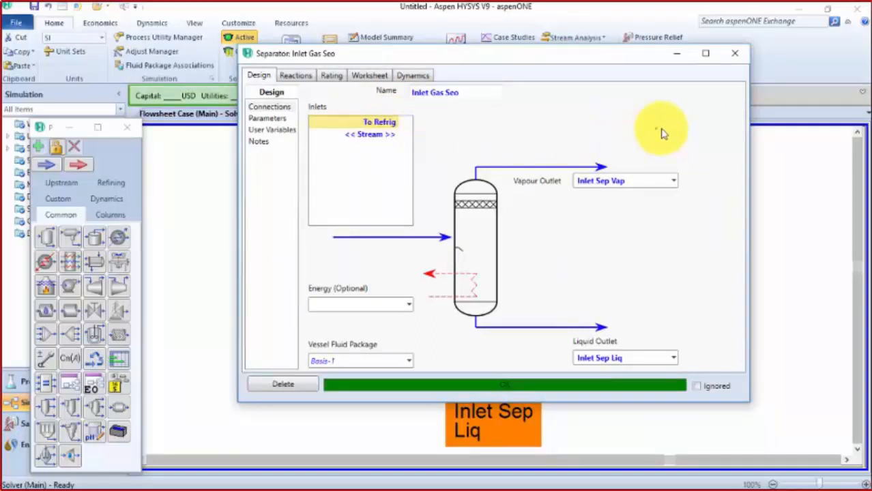
left_click(735, 53)
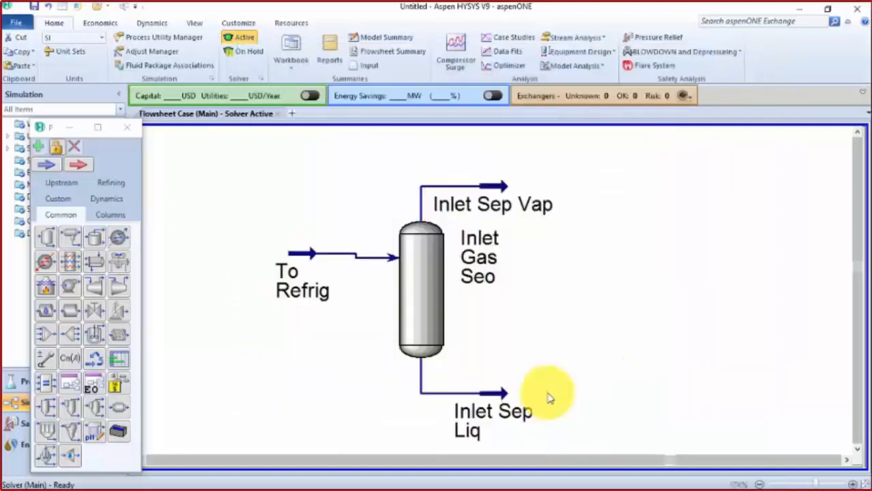
Step: Read the heat exchanger data in the PDF guide and place a heat exchanger on the HYSYS flowsheet beyond the Inlet Sep Vap stream
key("alt+Tab")
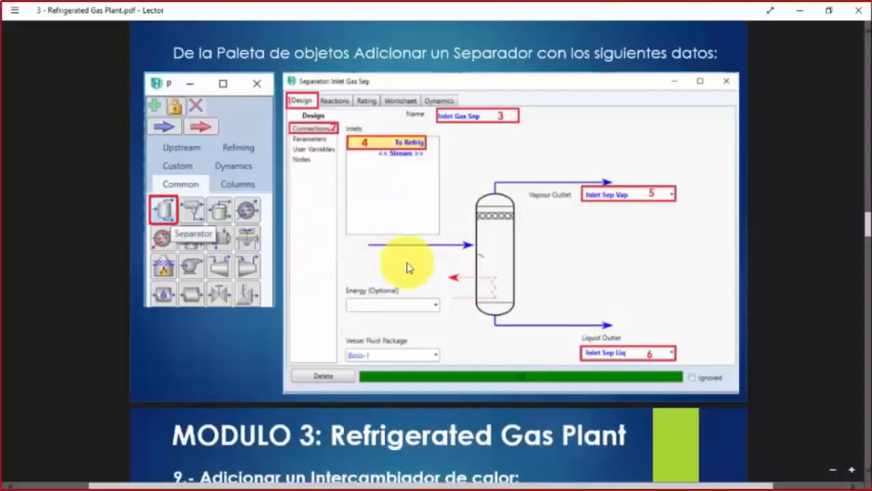
scroll(447, 255, "down", 4)
scroll(447, 255, "down", 3)
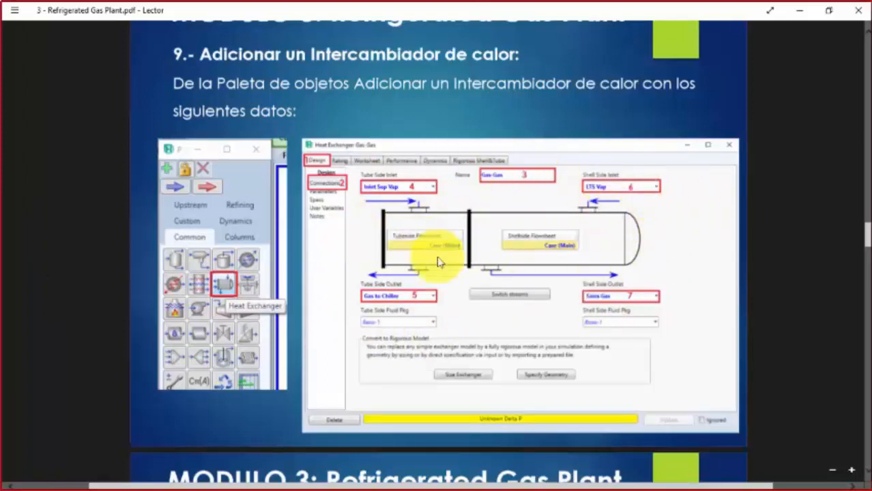
key("alt+Tab")
scroll(230, 254, "down", 3)
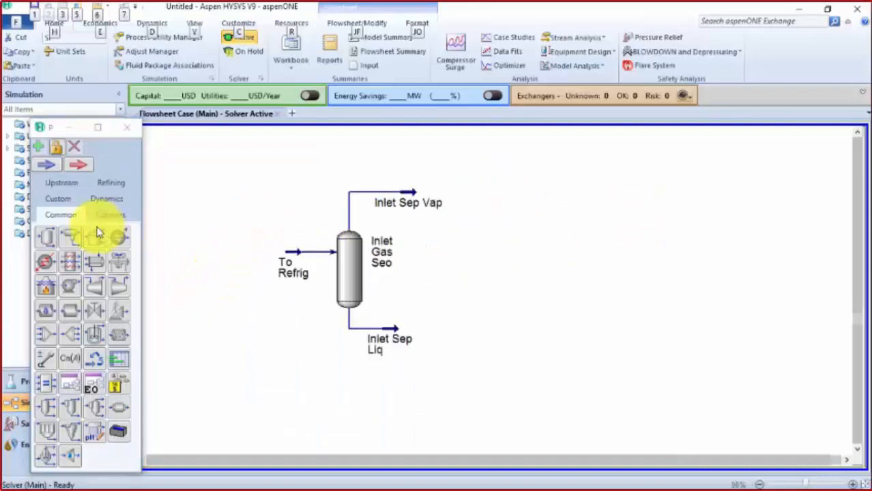
left_click(96, 264)
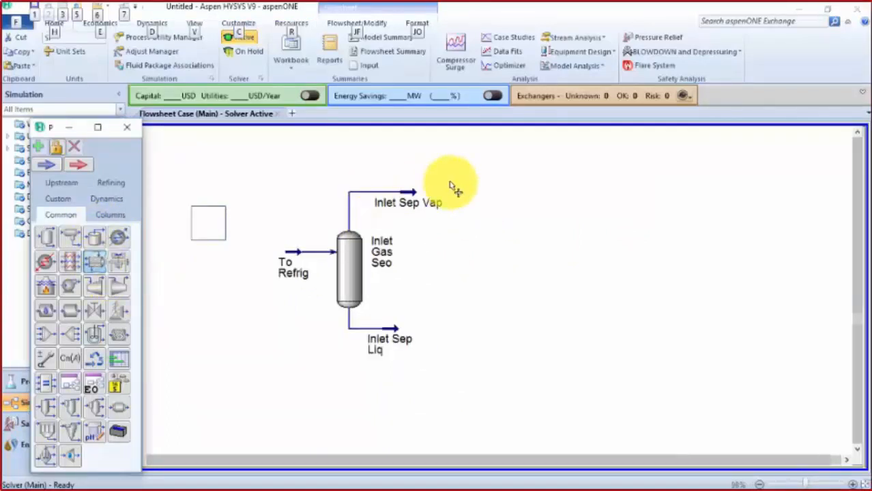
left_click(486, 208)
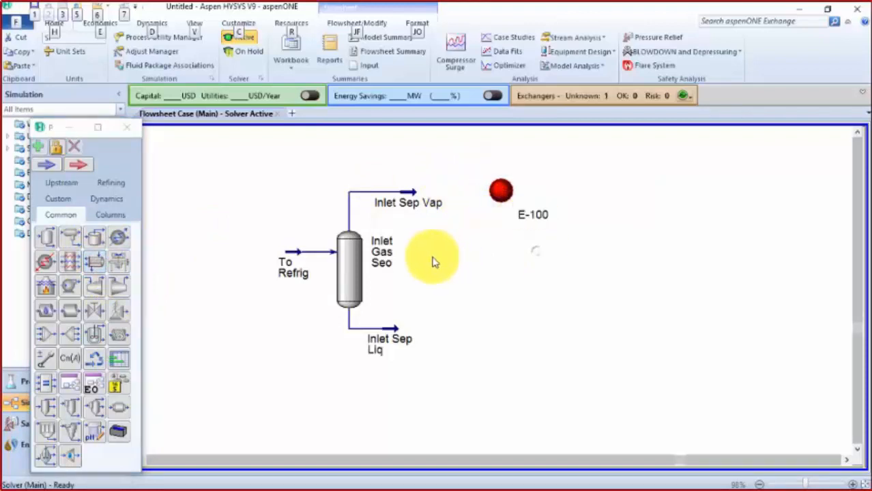
scroll(435, 263, "down", 2)
scroll(598, 171, "up", 2)
scroll(611, 236, "down", 1)
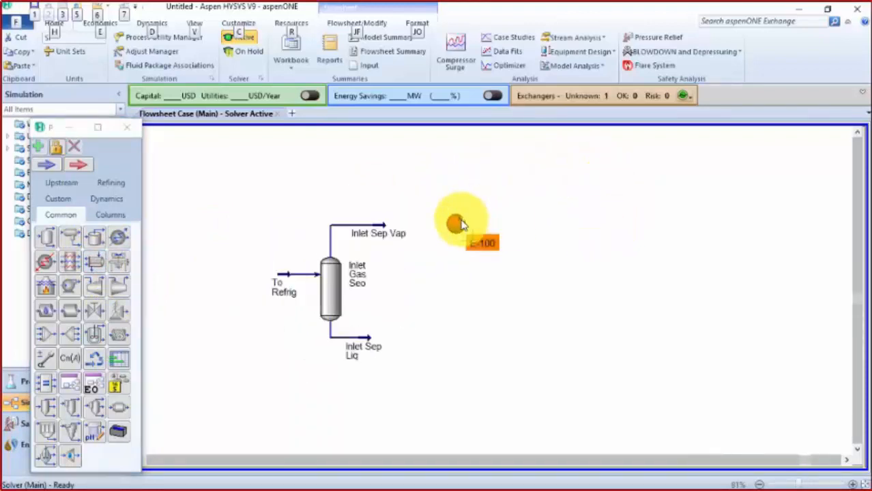
Step: Open the heat exchanger's properties and connect its tube side, with Inlet Sep Vap as inlet and Gas to Chiller as outlet
left_click(458, 224)
double_click(457, 222)
left_click_drag(423, 108, 577, 12)
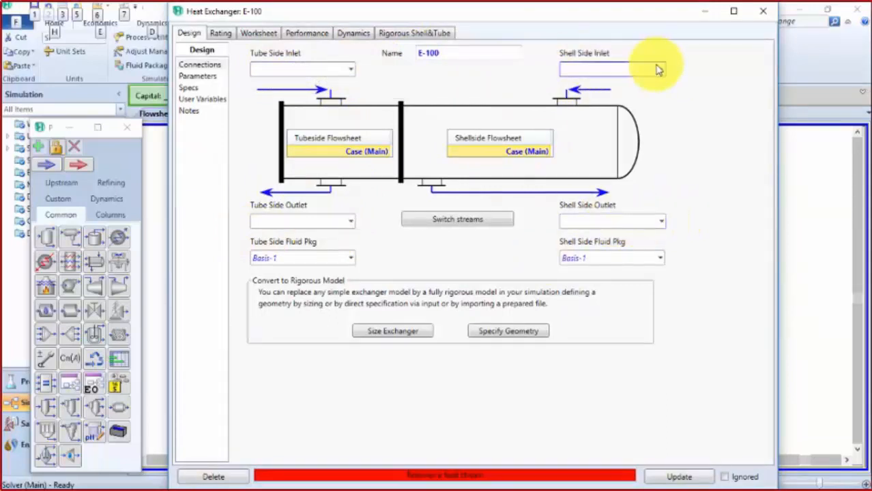
left_click(349, 70)
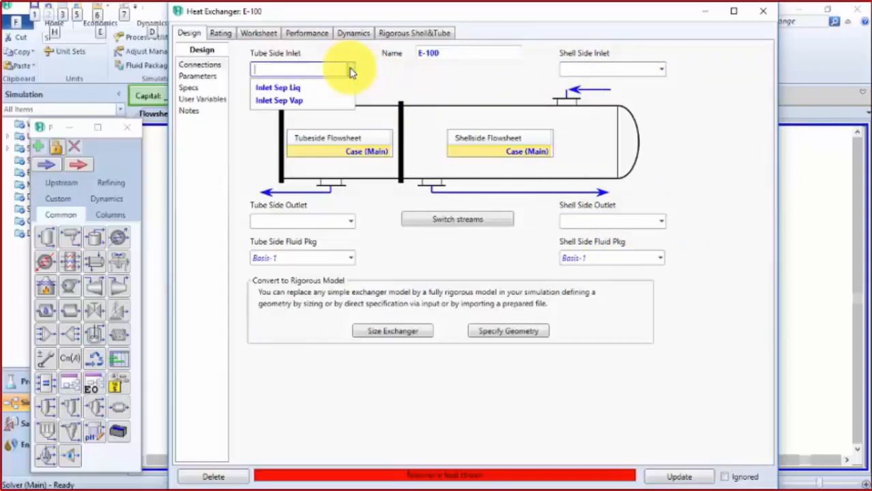
left_click(341, 102)
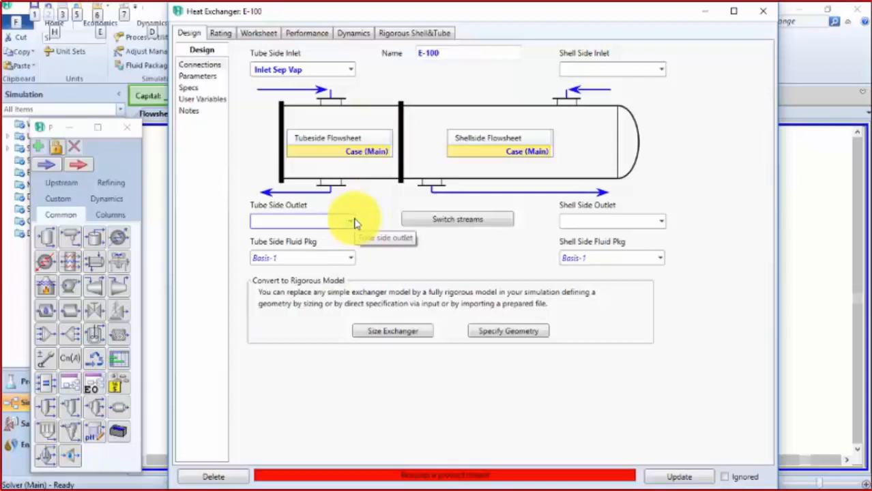
left_click(323, 221)
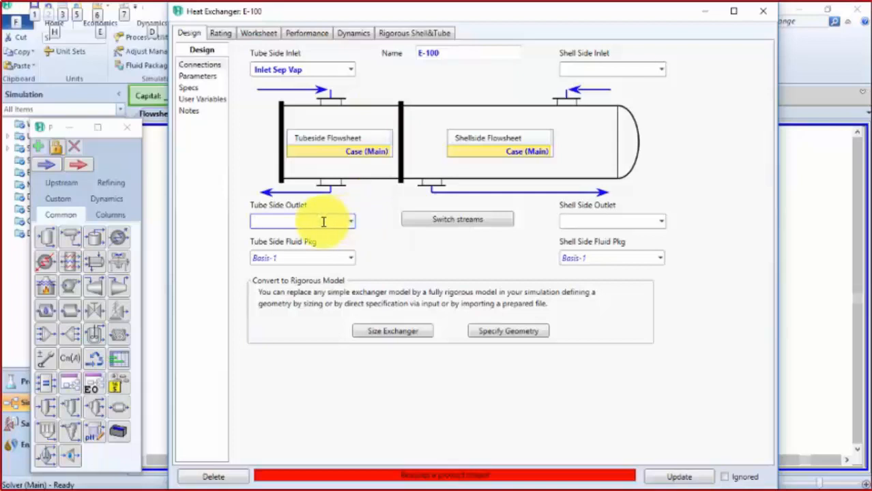
key("alt")
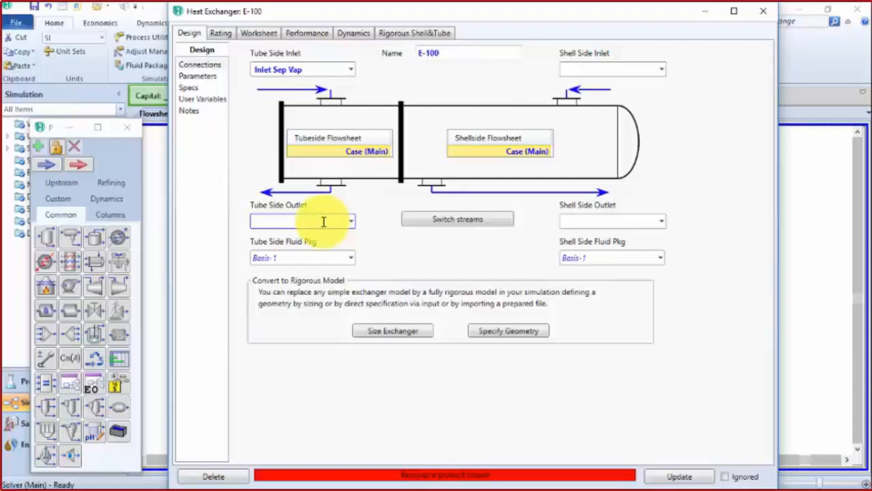
type("Gas to Chiller")
key("Return")
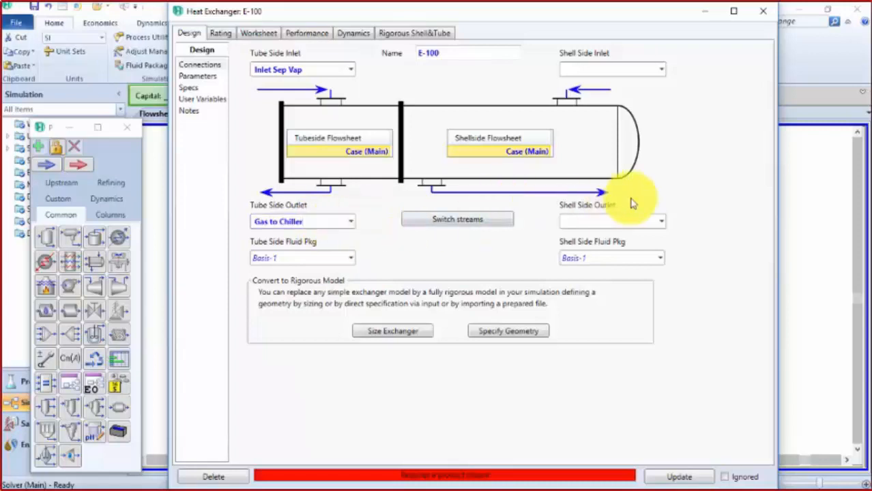
Step: Rename the heat exchanger as Gas-Gas
left_click(479, 53)
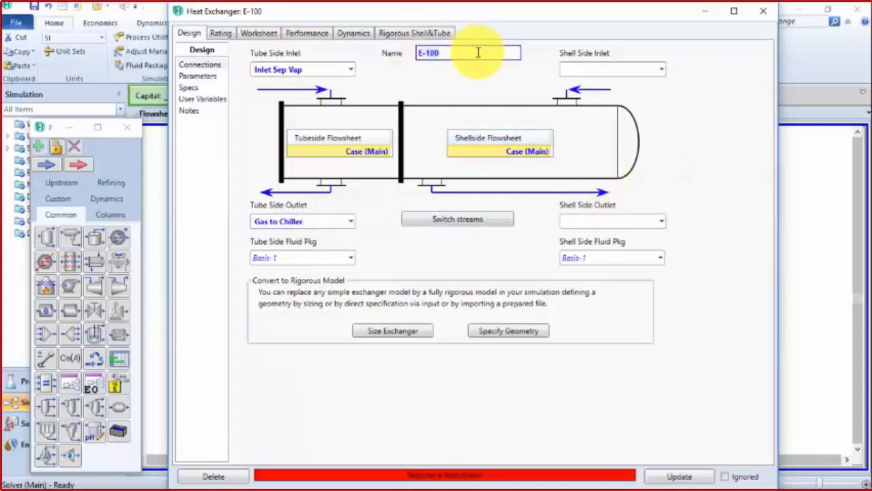
type("Gas-Gas")
key("Return")
Step: Connect the Gas-Gas exchanger's shell side, with LTS vap as inlet and Sales Gas as outlet
left_click(641, 67)
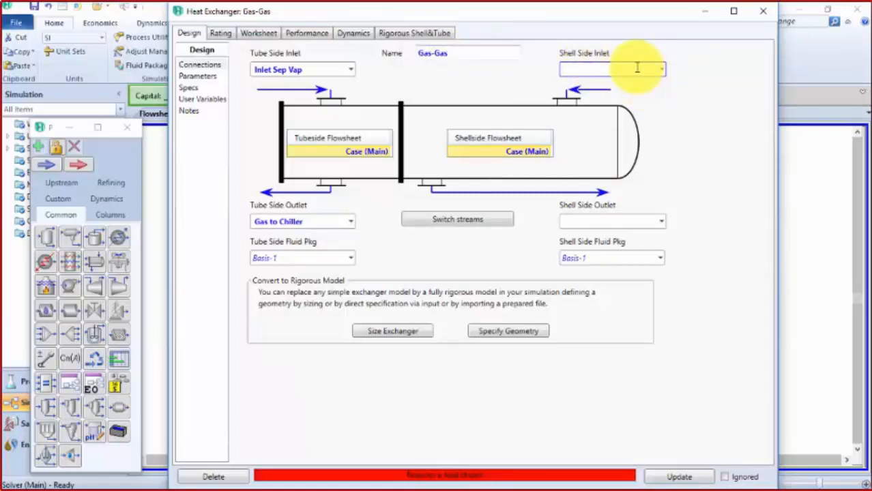
type("L")
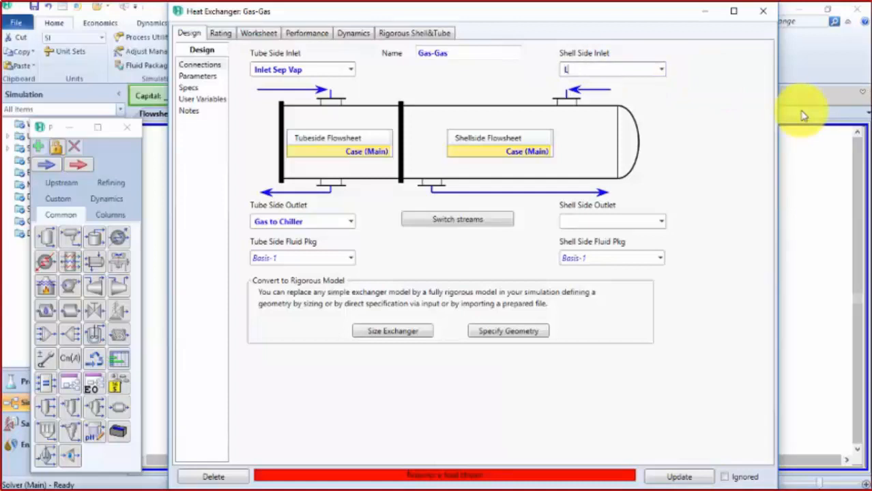
type("TS")
left_click(577, 218)
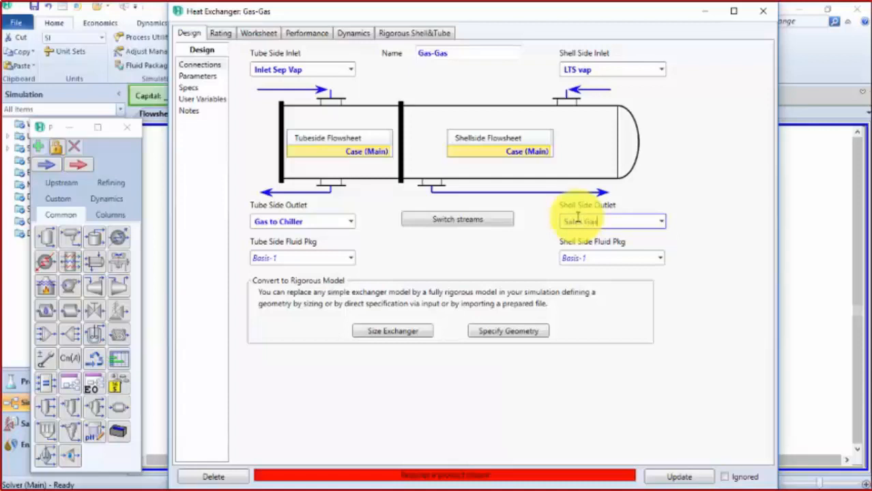
key("Return")
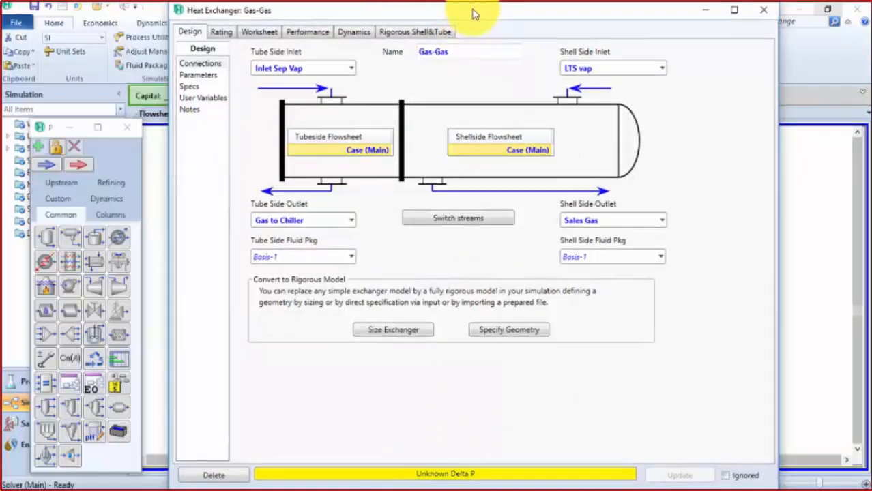
Step: Read the pressure drops in the PDF guide and set Gas-Gas's specified pressure drop to 5 kPa shell-side and 35 kPa tube-side
key("alt+Tab")
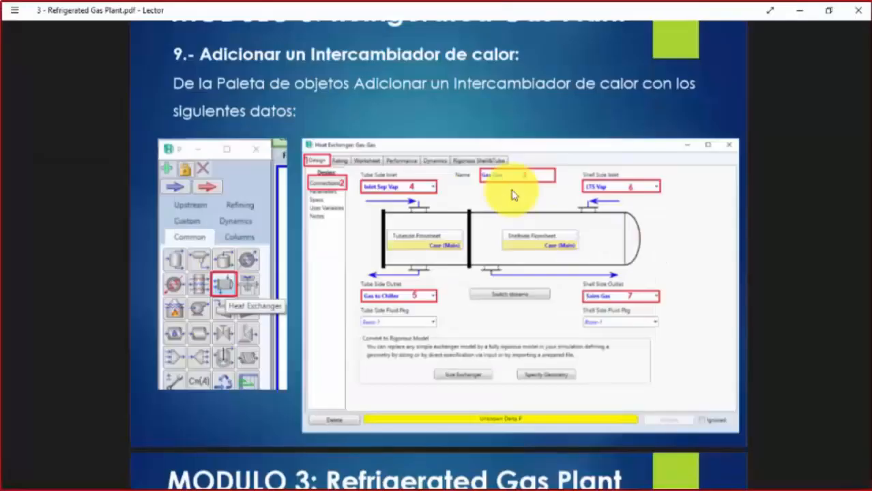
scroll(515, 194, "down", 7)
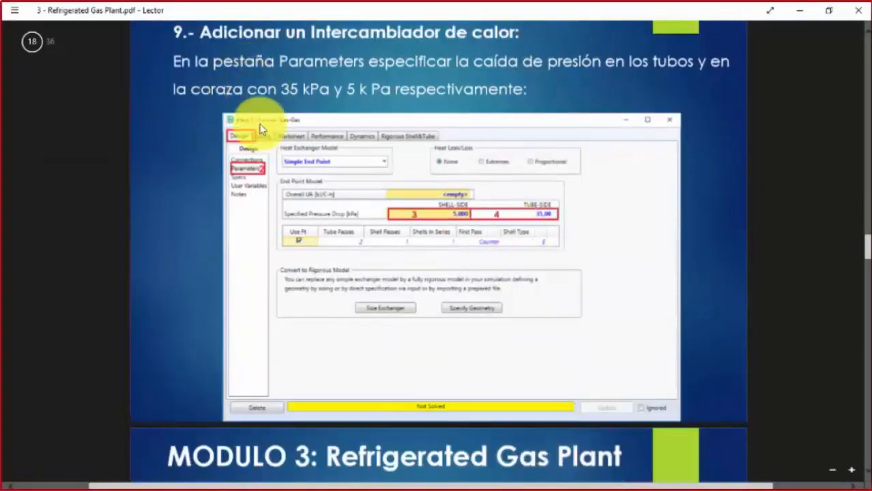
left_click(851, 470)
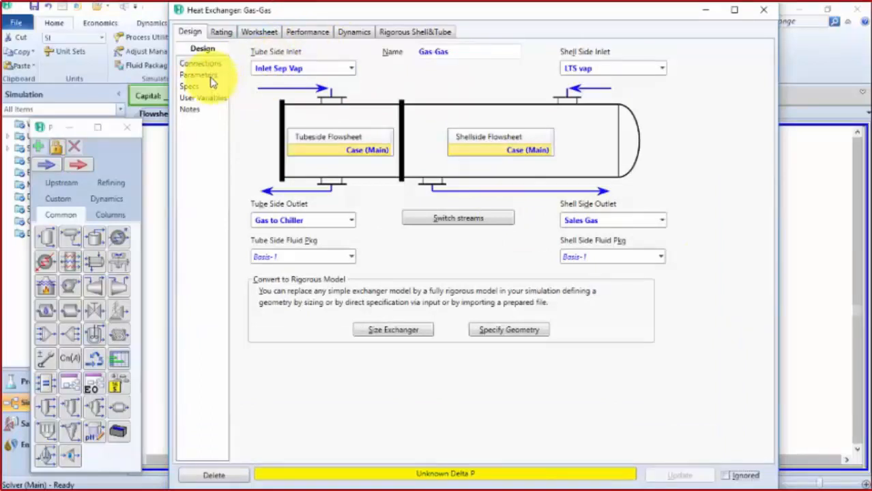
left_click(203, 75)
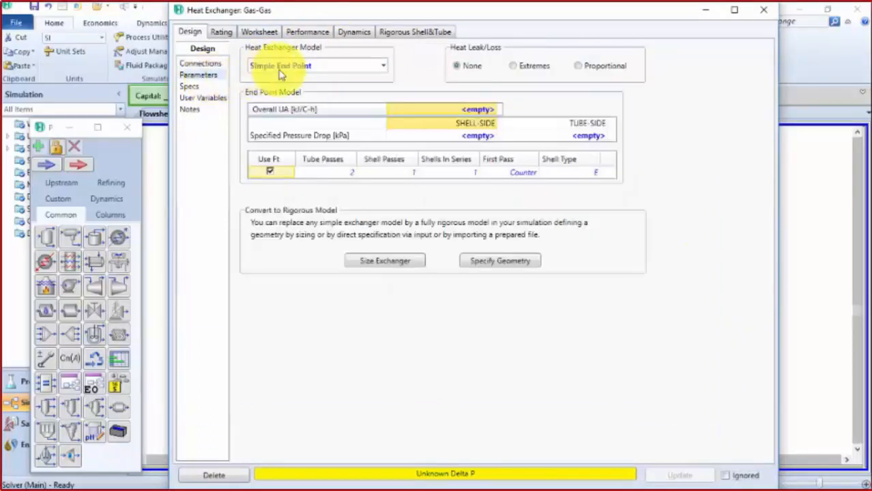
left_click(487, 139)
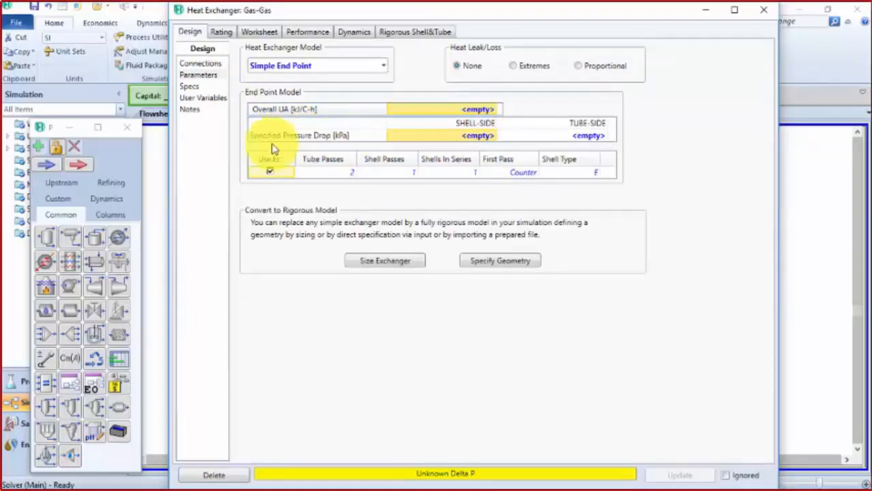
left_click(487, 140)
type("5")
left_click(586, 139)
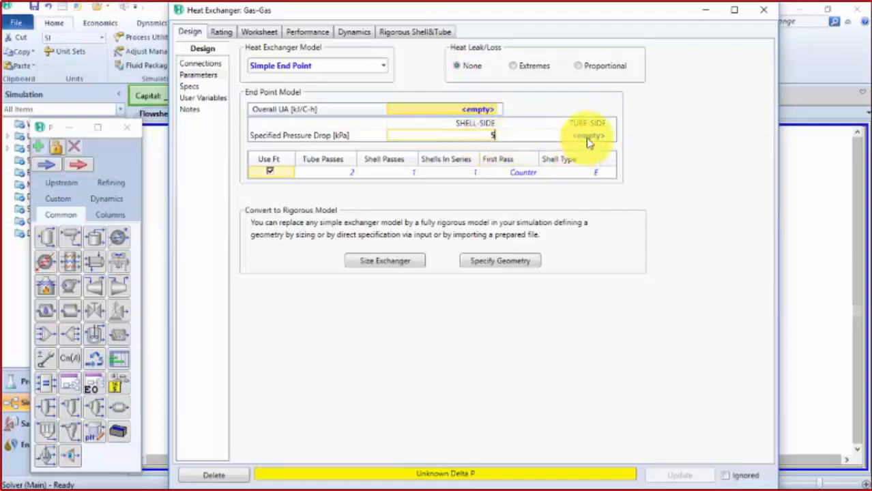
type("35")
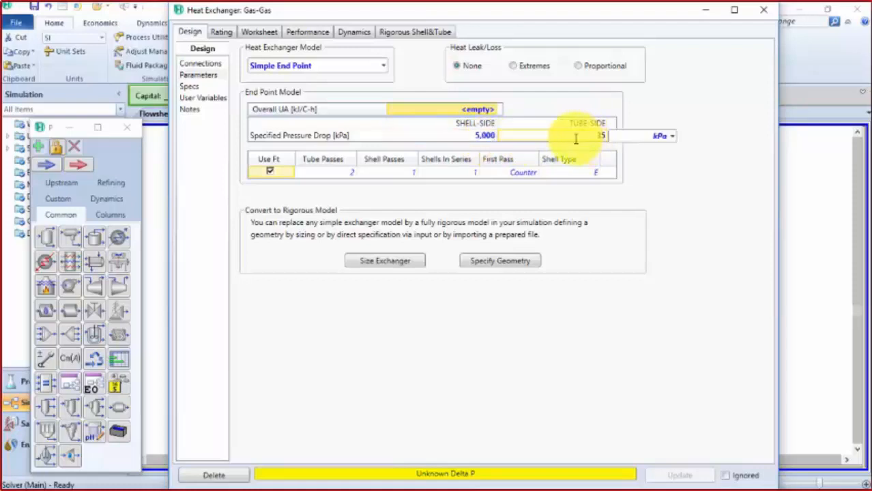
key("Return")
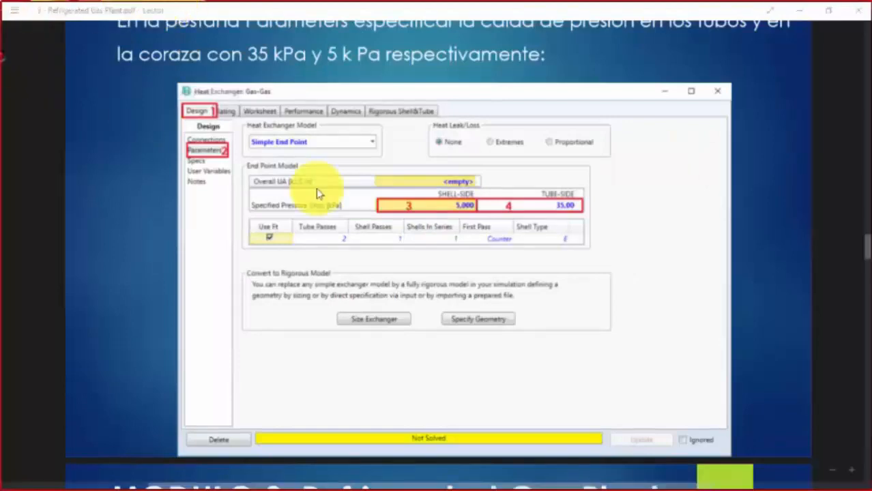
Step: Read the temperature approach specification data for the heat exchanger in the PDF guide and return to HYSYS
scroll(341, 191, "down", 10)
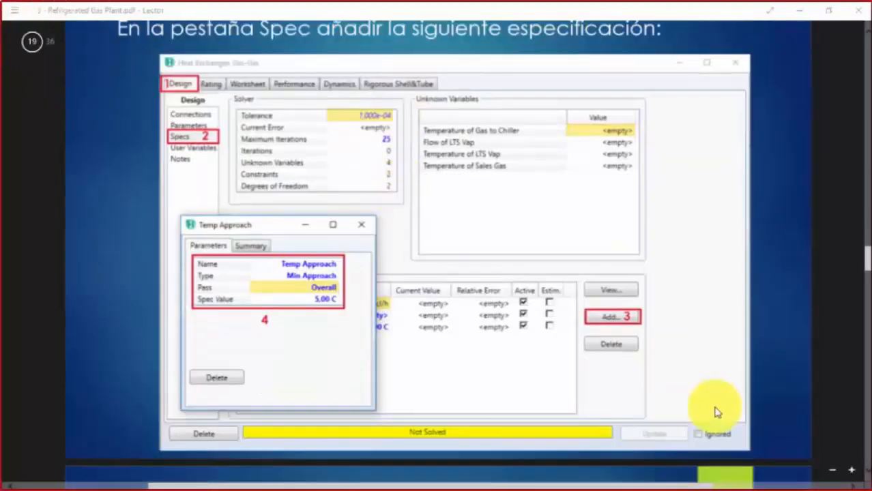
left_click(832, 470)
scroll(760, 401, "up", 1)
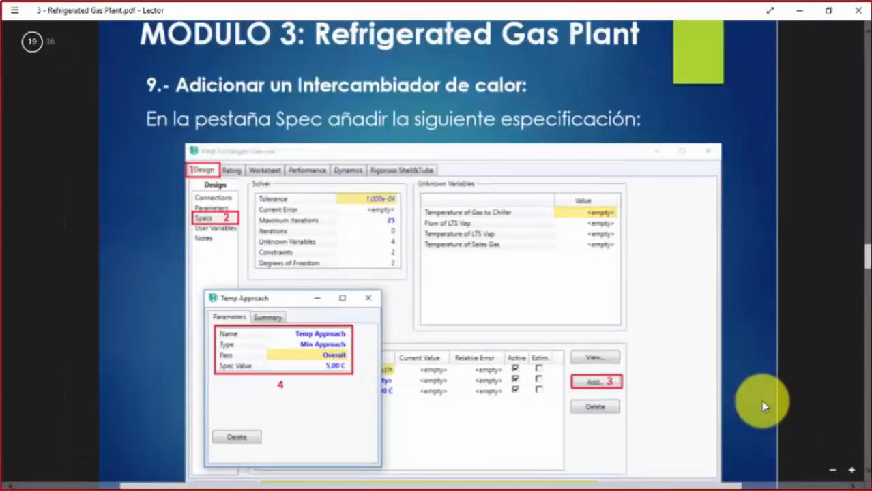
scroll(762, 398, "down", 1)
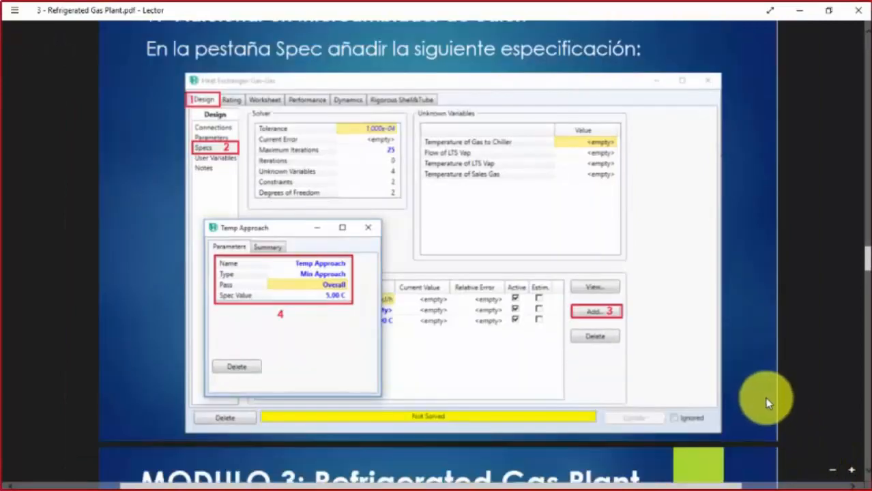
left_click(832, 470)
scroll(733, 414, "up", 1)
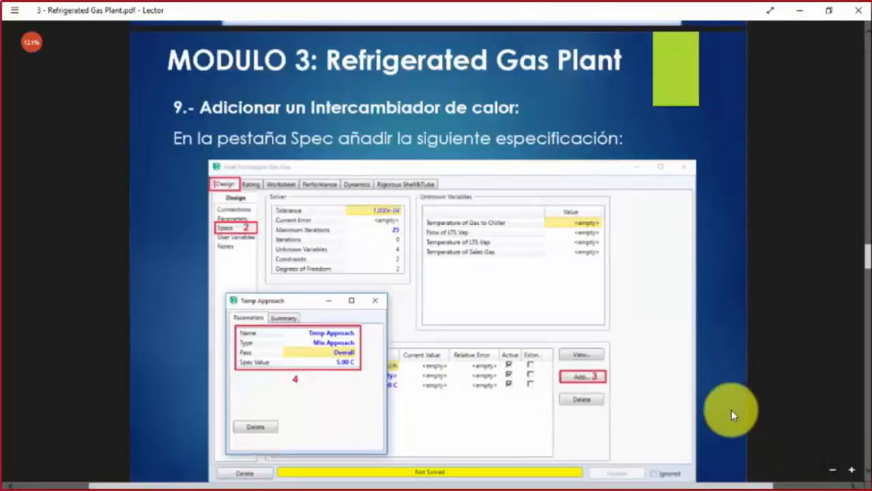
key("alt+Tab")
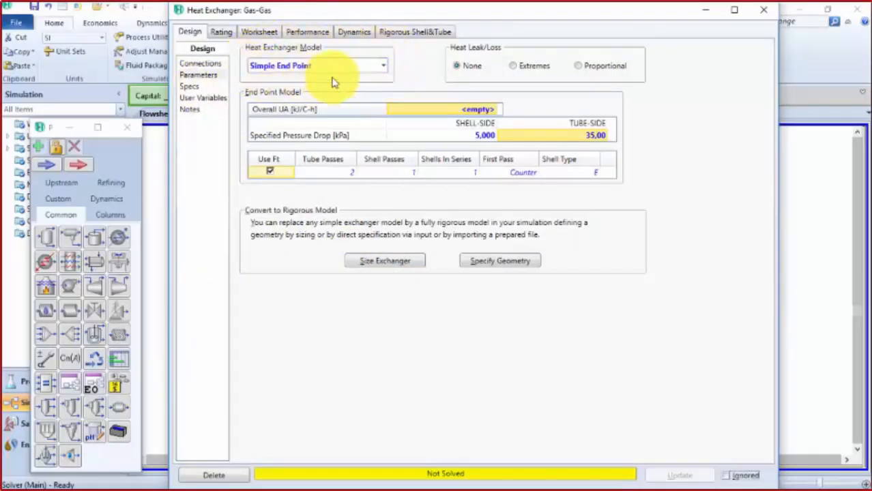
Step: Examine the available heat exchanger model options for the Gas-Gas exchanger
left_click(385, 65)
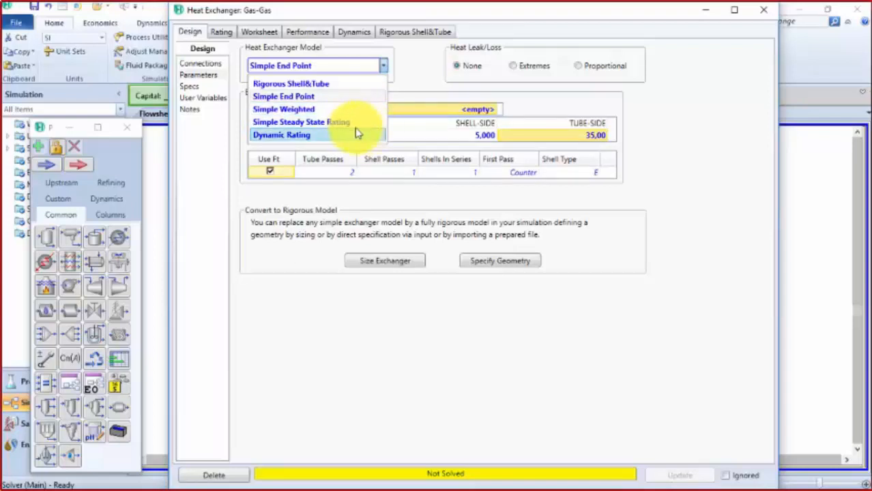
left_click(403, 87)
left_click(383, 68)
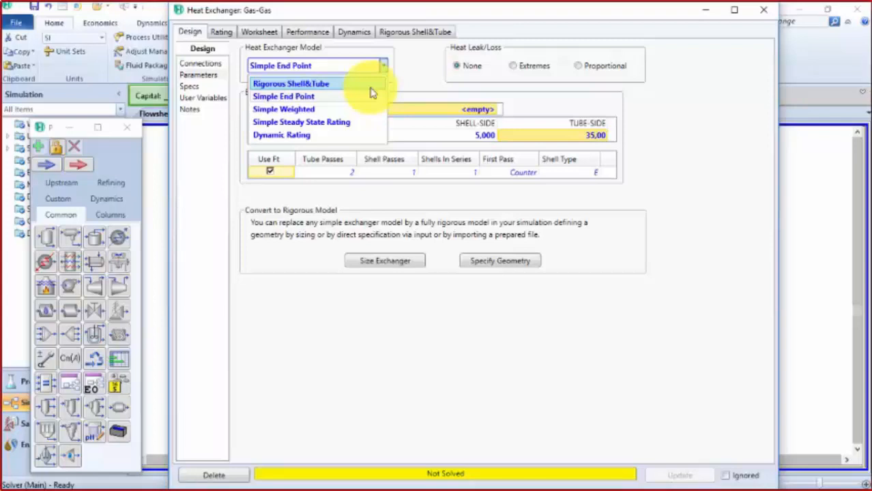
left_click(428, 65)
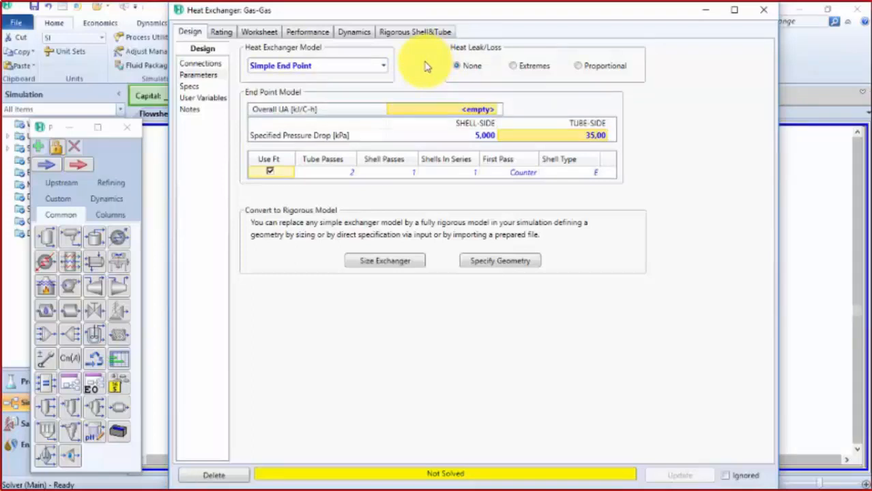
left_click(329, 66)
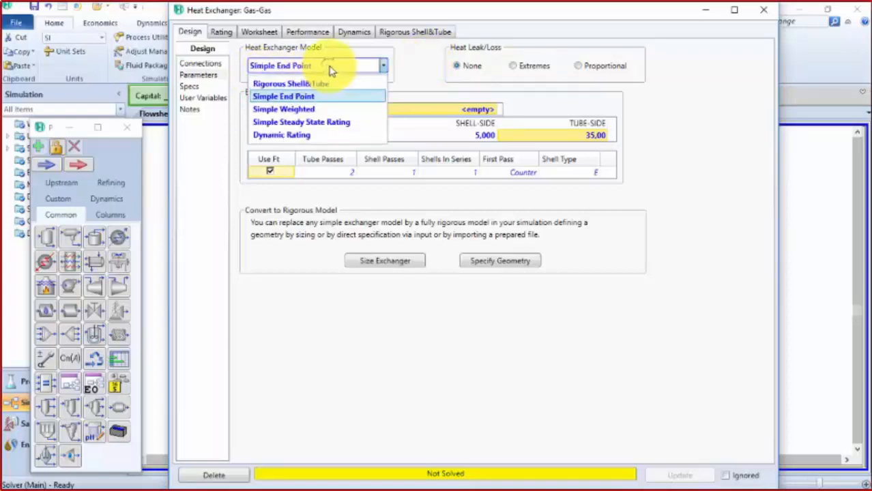
left_click(413, 68)
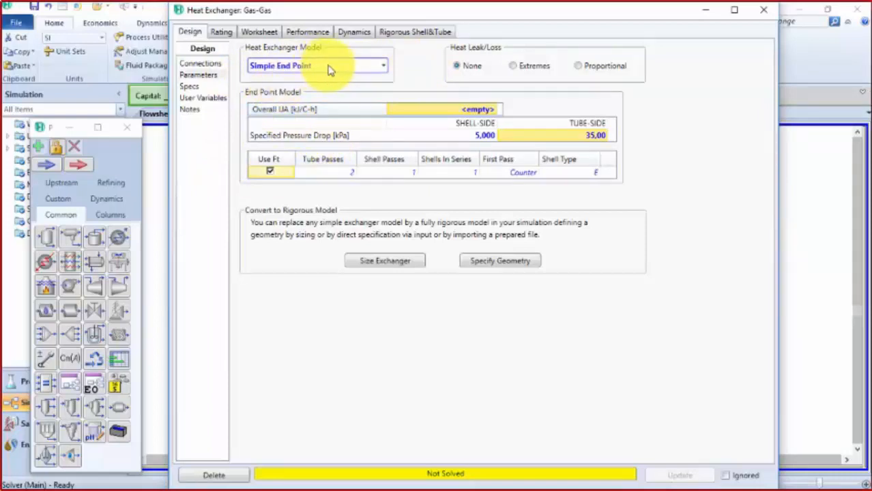
Step: Add a new specification to the Gas-Gas exchanger and set its type to Min Approach
left_click(197, 87)
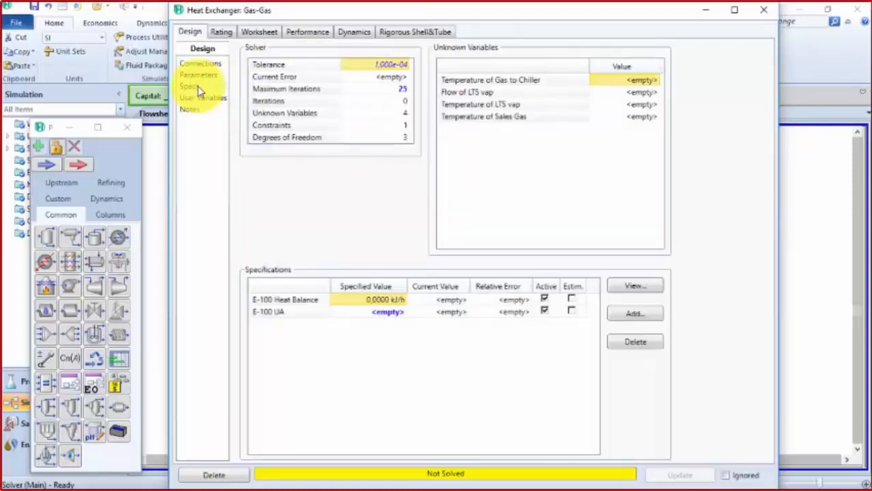
left_click(645, 315)
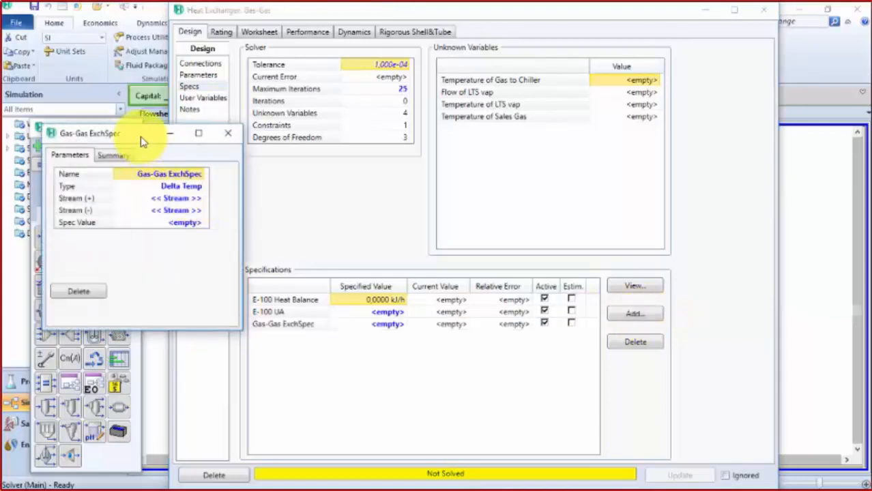
left_click_drag(142, 141, 418, 137)
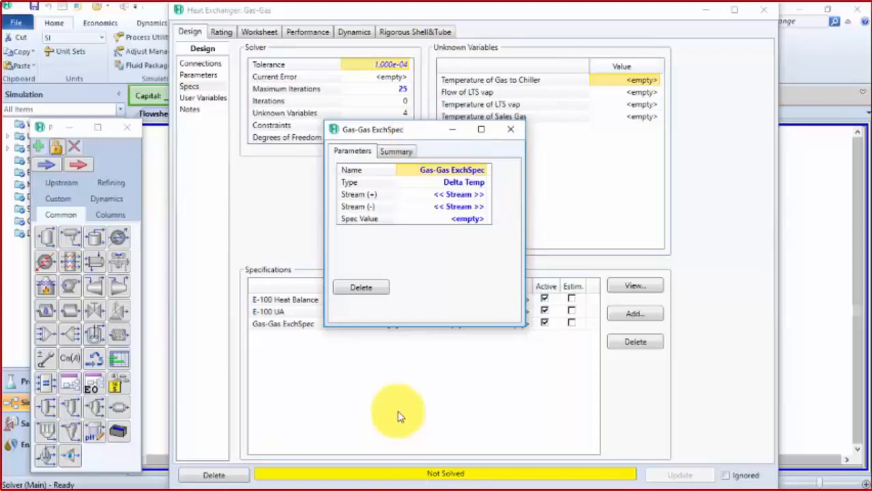
left_click(483, 183)
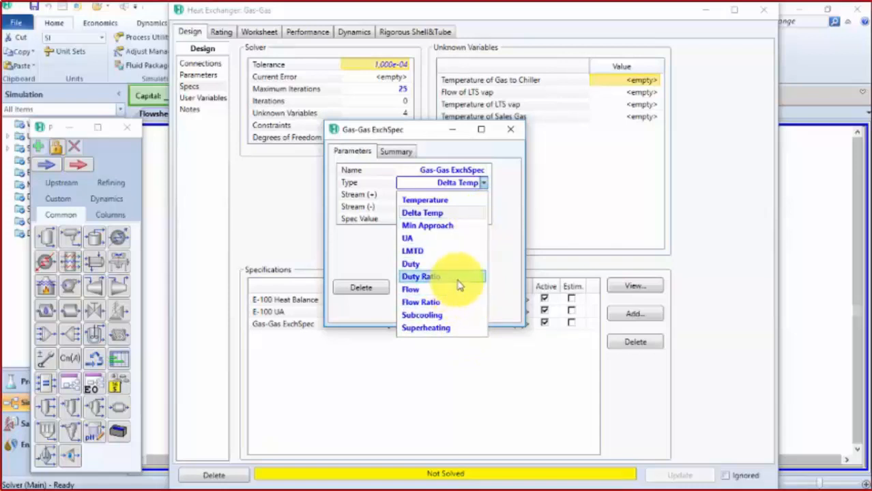
left_click(451, 228)
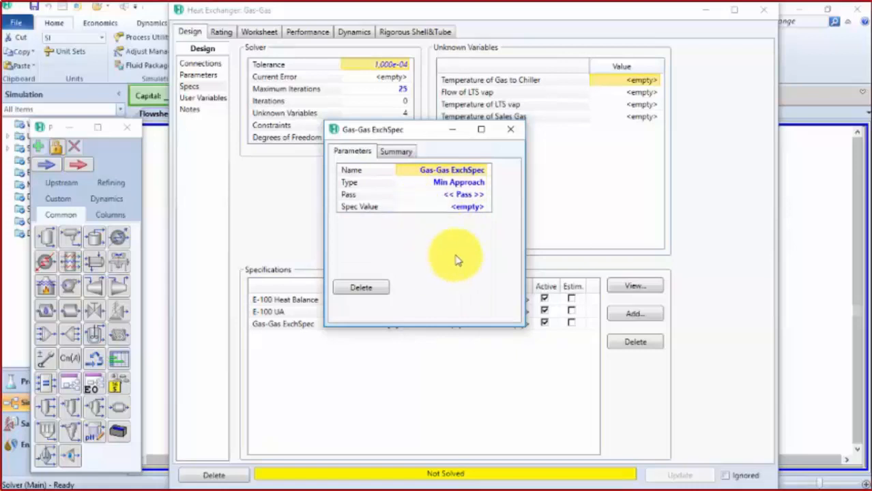
Step: Set the new Min Approach specification's pass to Overall and its spec value to 5 C
left_click(477, 195)
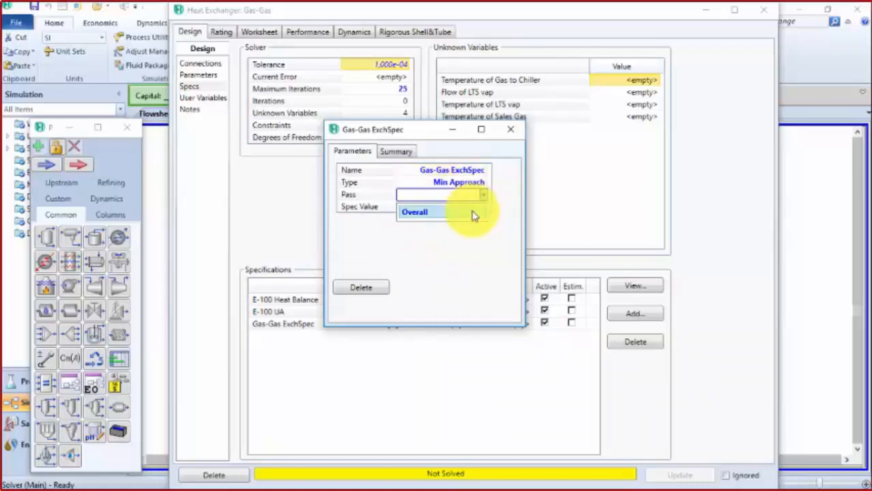
left_click(475, 213)
left_click(481, 211)
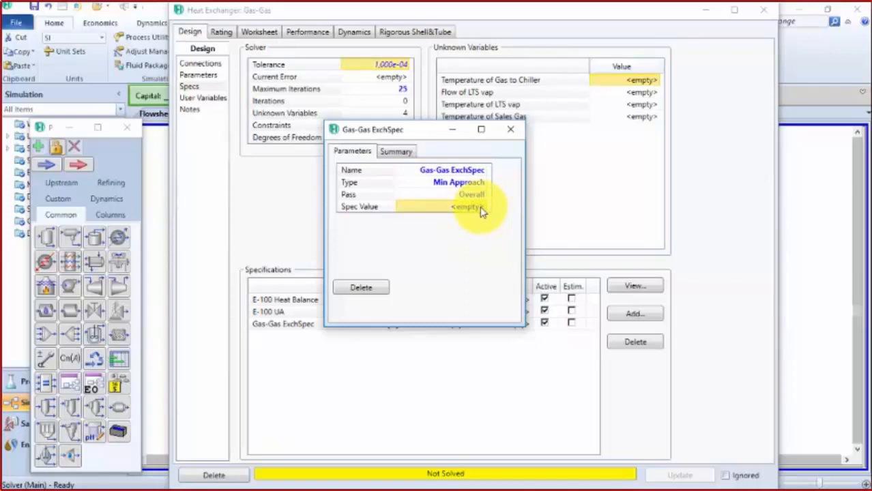
type("5")
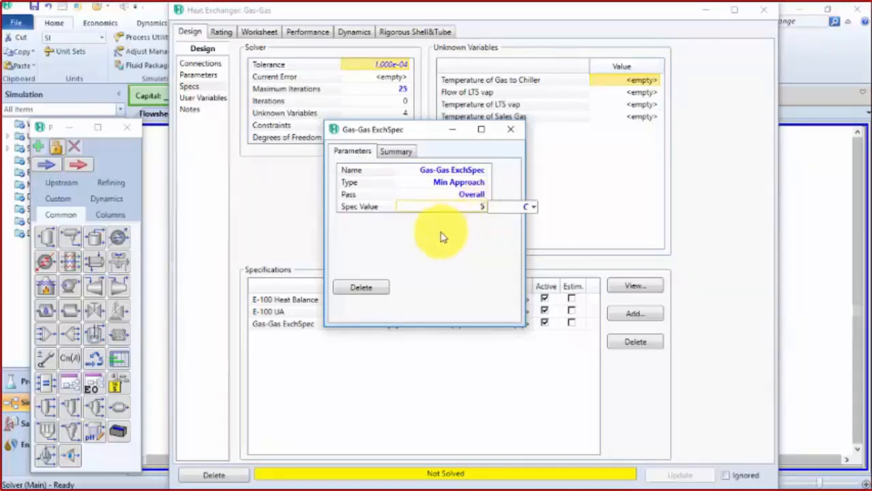
key("Return")
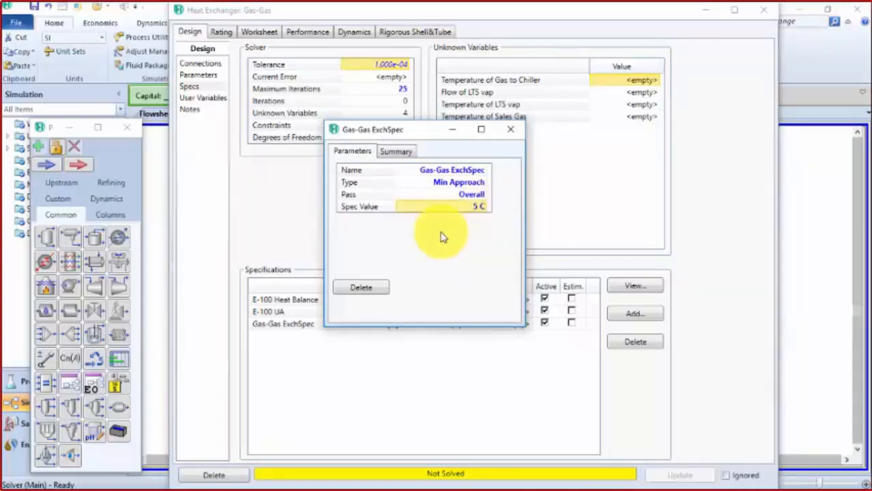
Step: Rename the new exchanger specification as Temp Approach and close its window
left_click(444, 172)
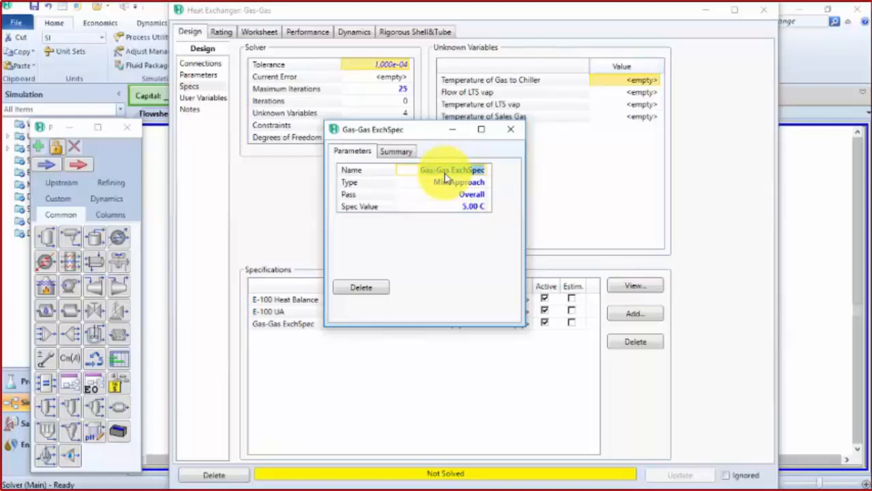
type("Temp")
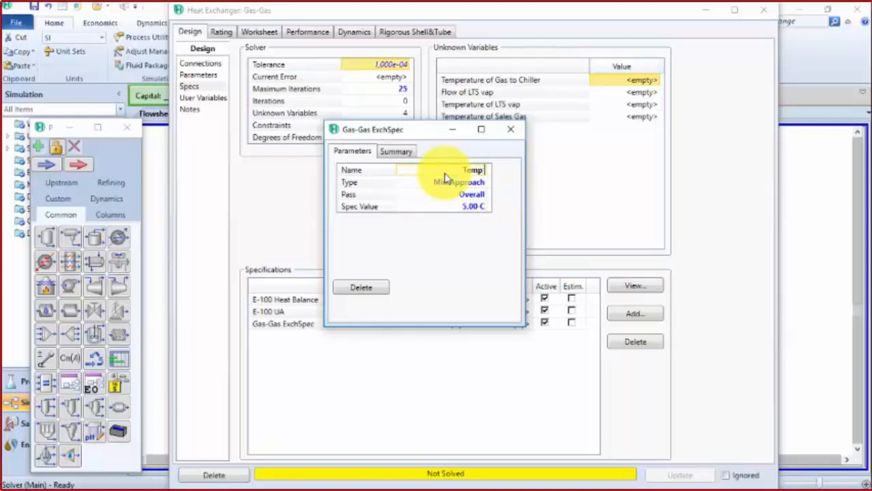
type(" Approach")
key("Return")
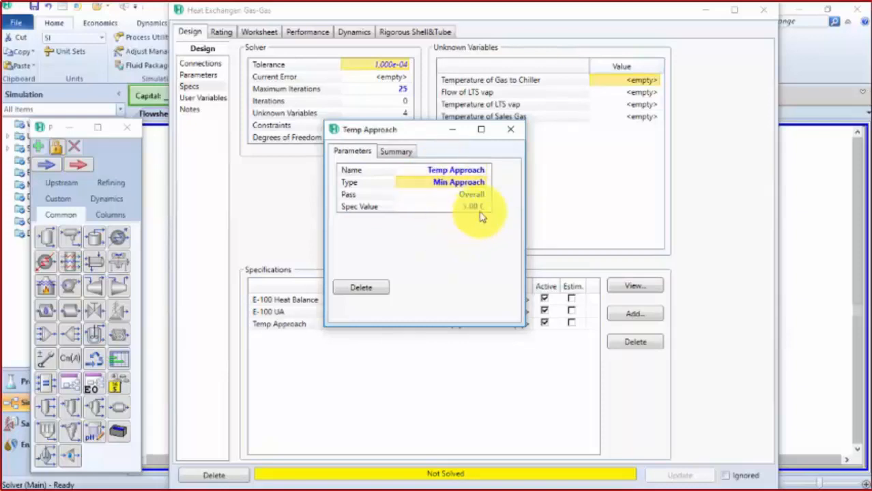
left_click(516, 130)
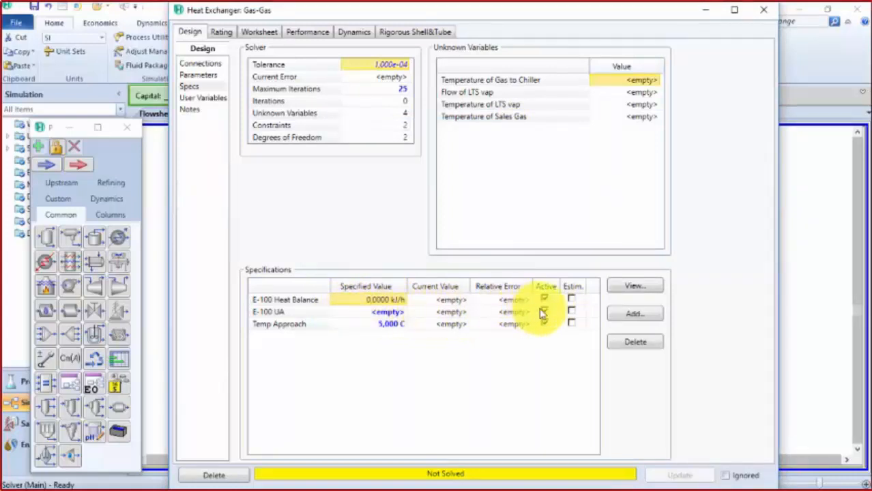
Step: Deactivate the E-100 UA specification of the Gas-Gas exchanger and close the exchanger's properties
left_click(392, 313)
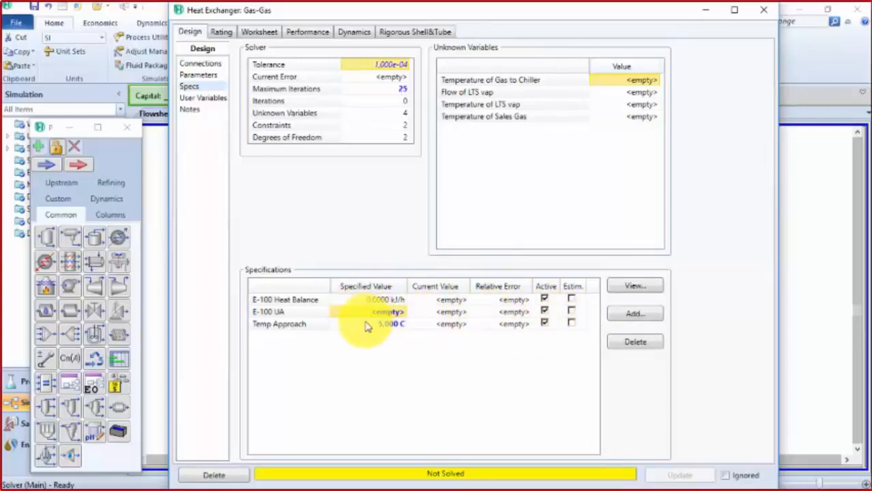
left_click(544, 312)
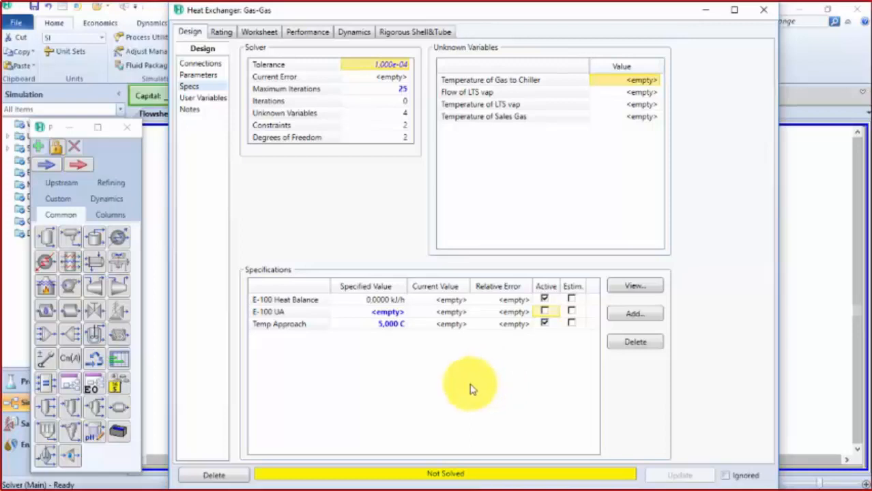
left_click(545, 299)
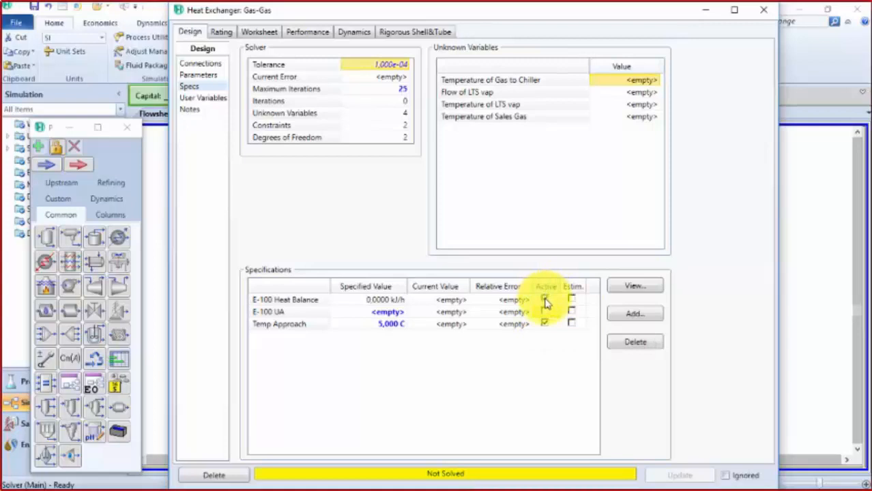
left_click(544, 301)
left_click(543, 324)
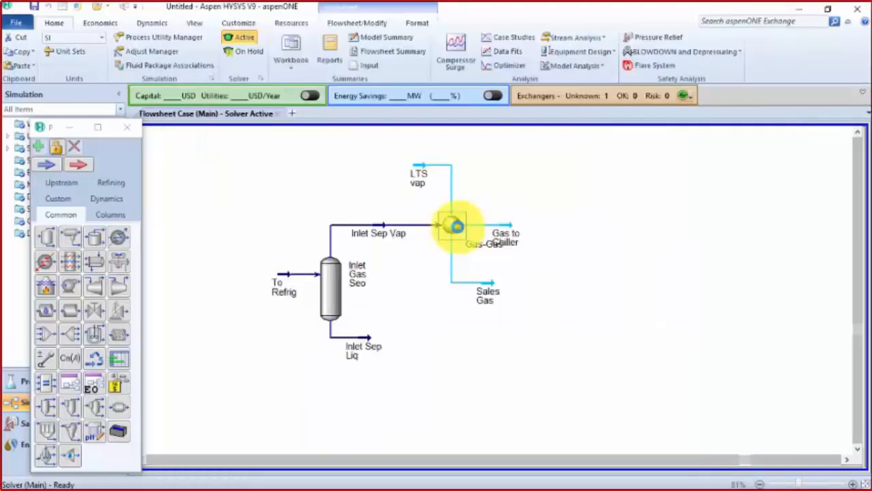
Step: Open the Gas-Gas heat exchanger's properties and review its end point model parameters
double_click(456, 226)
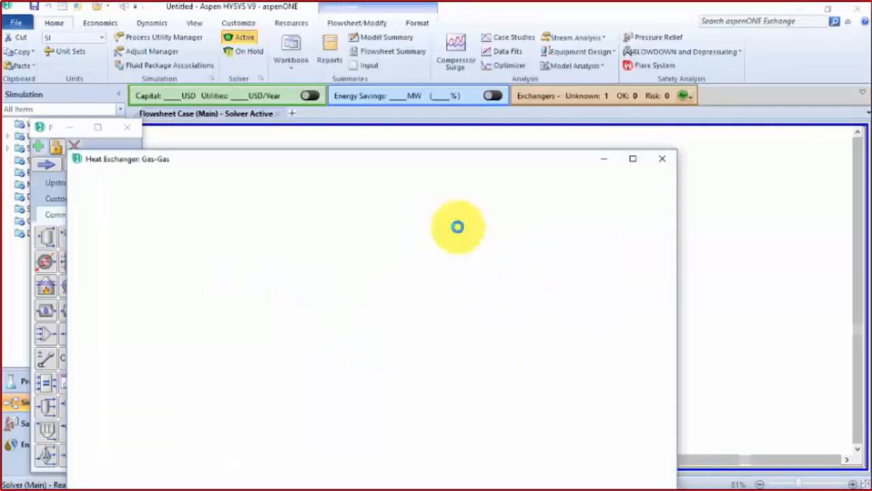
left_click_drag(444, 164, 405, 117)
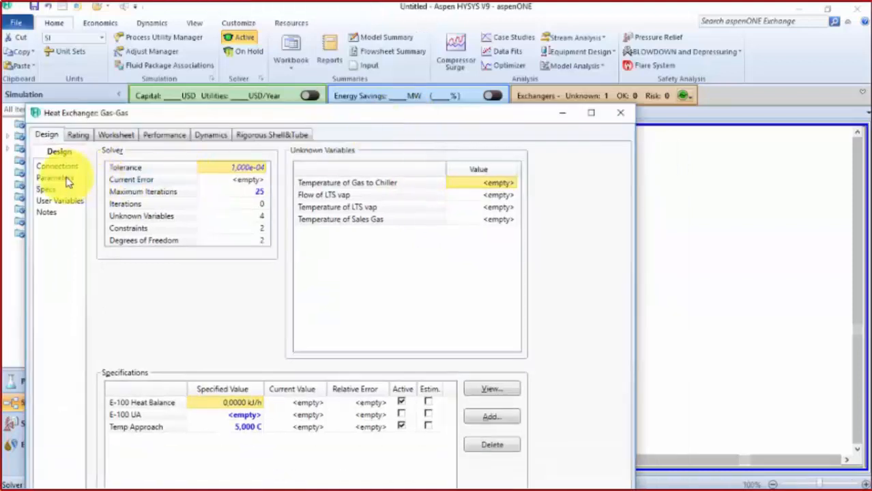
left_click(55, 178)
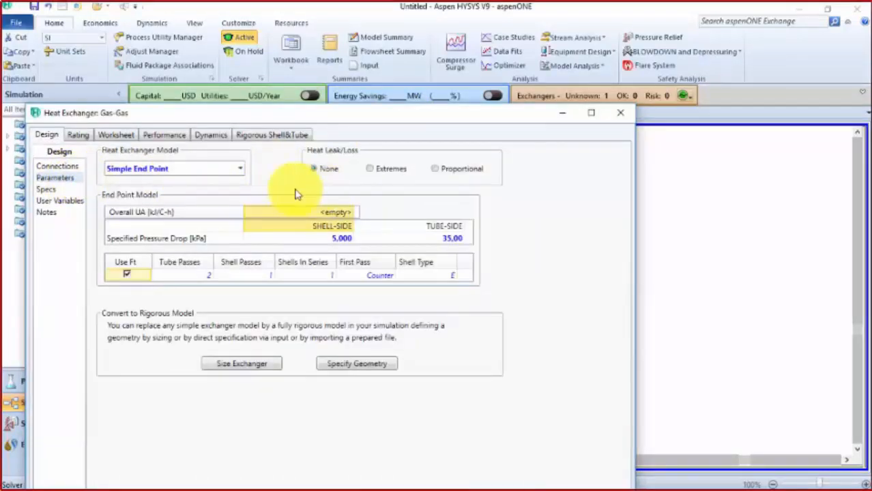
Step: Switch to the Refrigerated Gas Plant PDF and read section 10 on the Chiller's connections and pressure drop
key("alt+Tab")
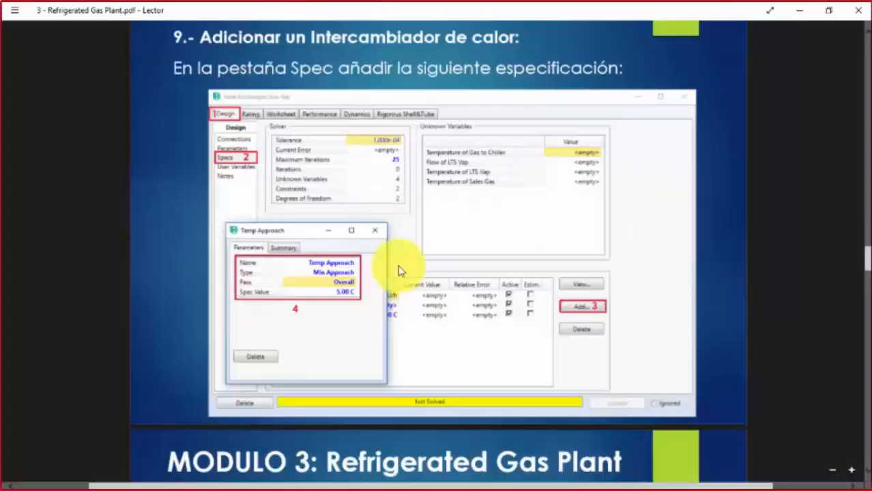
scroll(401, 271, "down", 1)
scroll(399, 270, "down", 5)
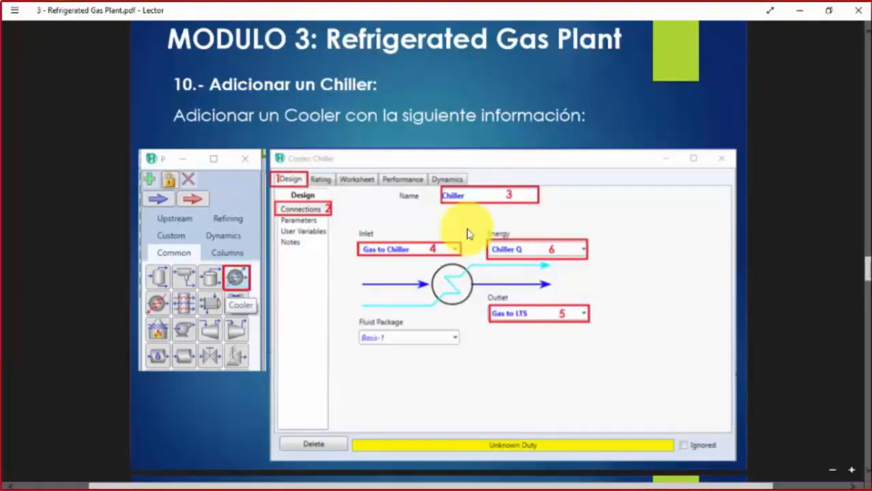
scroll(476, 198, "down", 1)
scroll(477, 199, "down", 4)
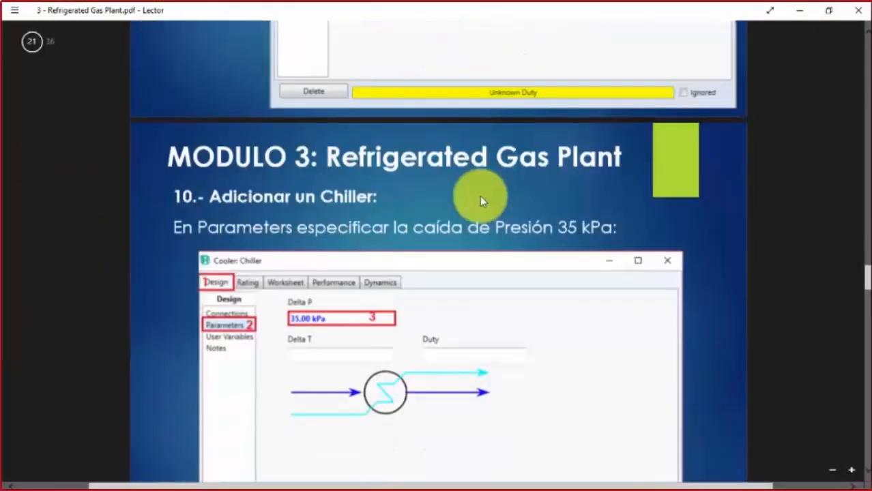
scroll(480, 195, "down", 1)
scroll(480, 203, "up", 5)
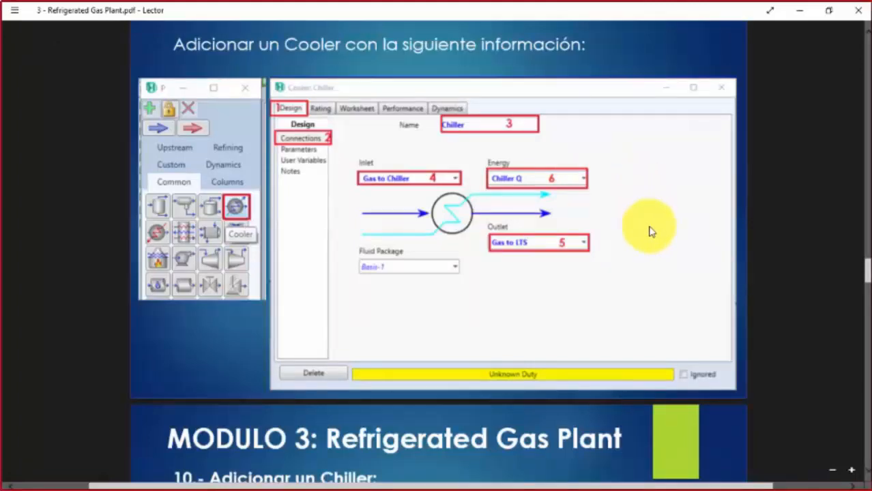
scroll(648, 239, "down", 6)
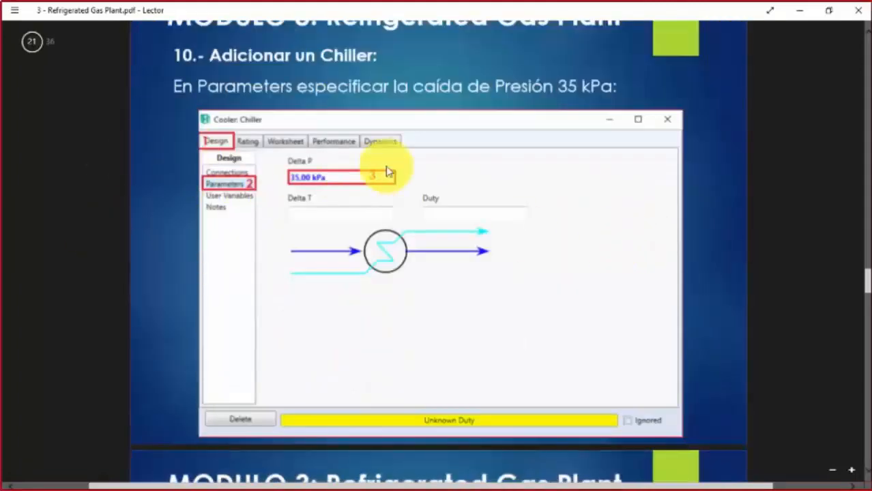
scroll(287, 198, "up", 4)
scroll(290, 211, "up", 4)
scroll(300, 217, "down", 1)
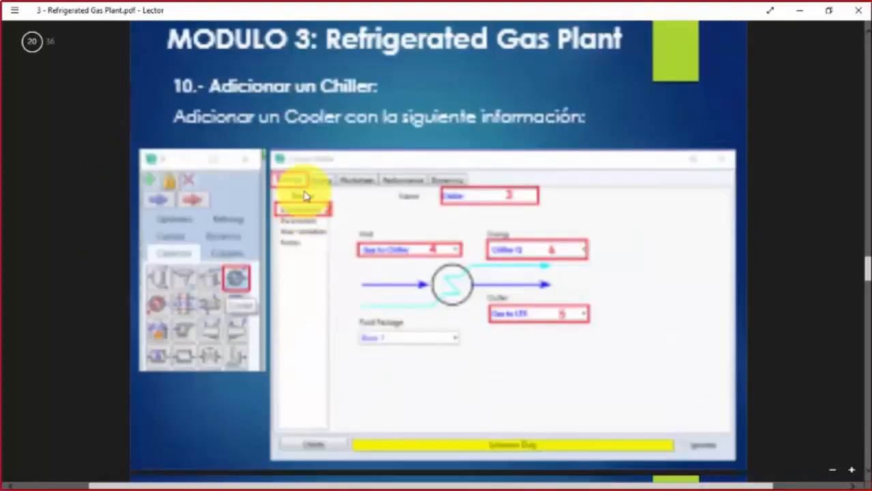
Step: Return to Aspen HYSYS, move the Gas to Chiller stream farther from the exchanger, and place a cooler beyond it
key("alt+Tab")
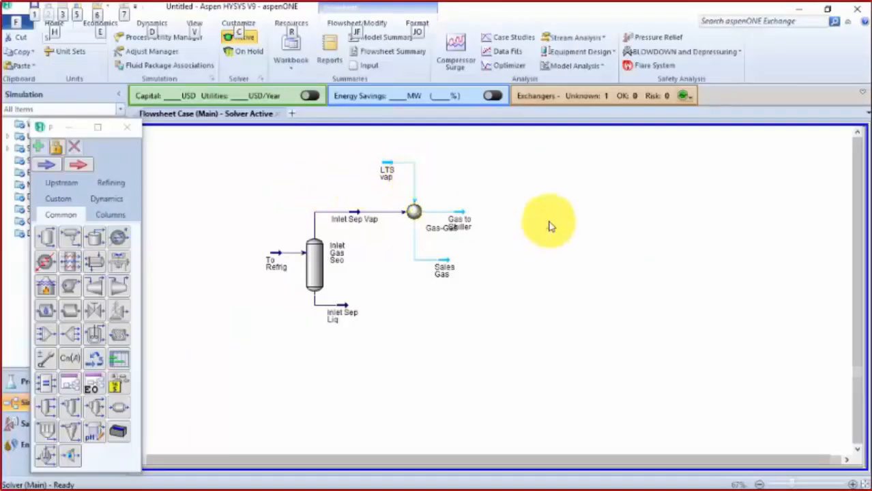
scroll(560, 193, "up", 1)
left_click_drag(454, 221, 492, 233)
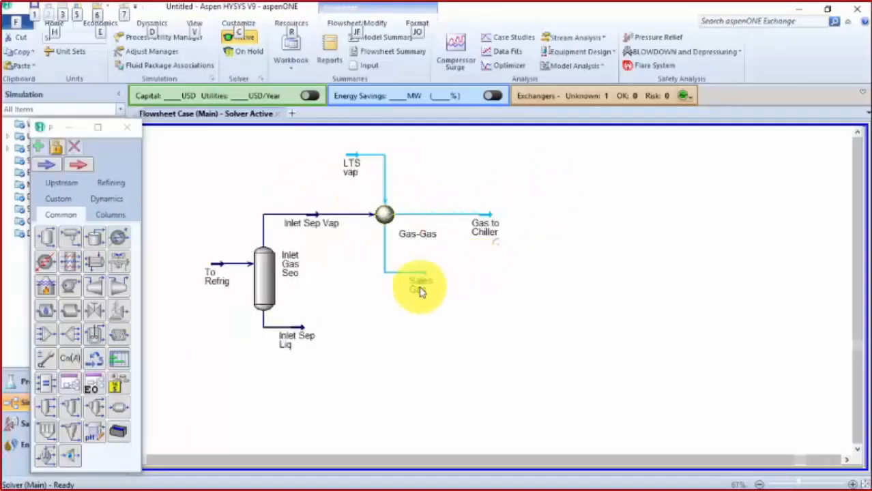
left_click_drag(116, 238, 537, 220)
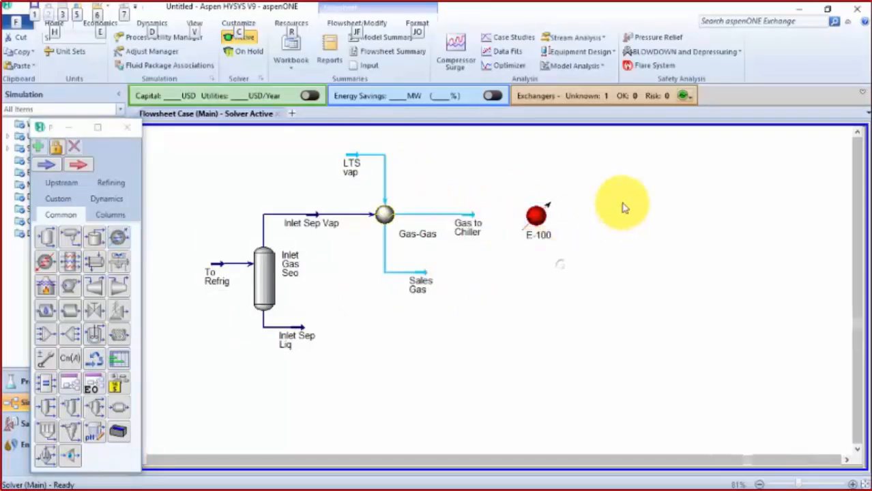
scroll(623, 209, "up", 1)
Step: Open the new cooler's properties and rename it as Chiller
double_click(526, 220)
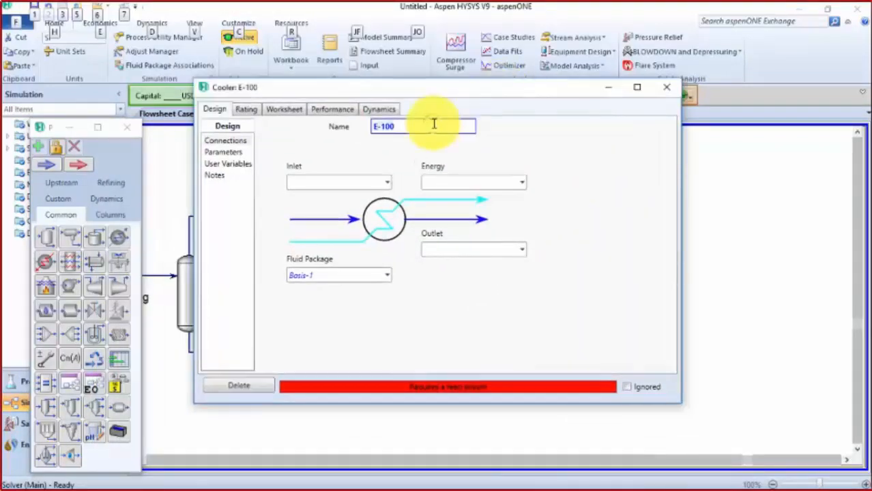
type("Chill")
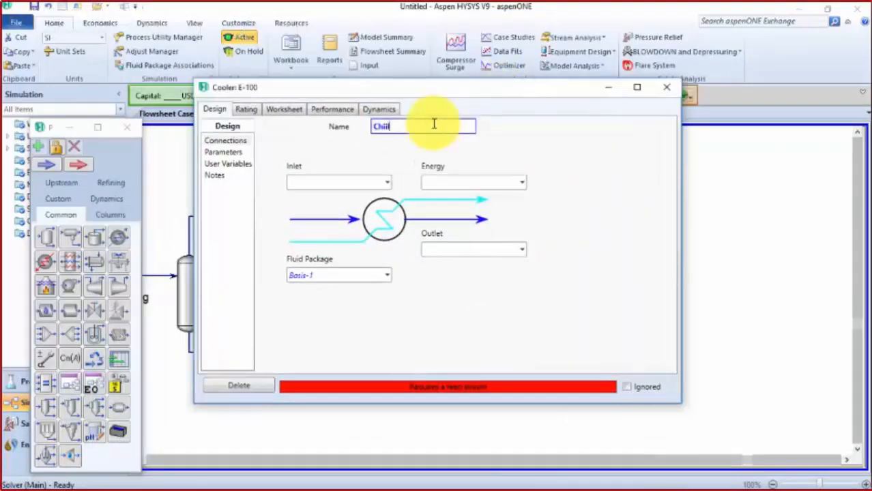
type("er")
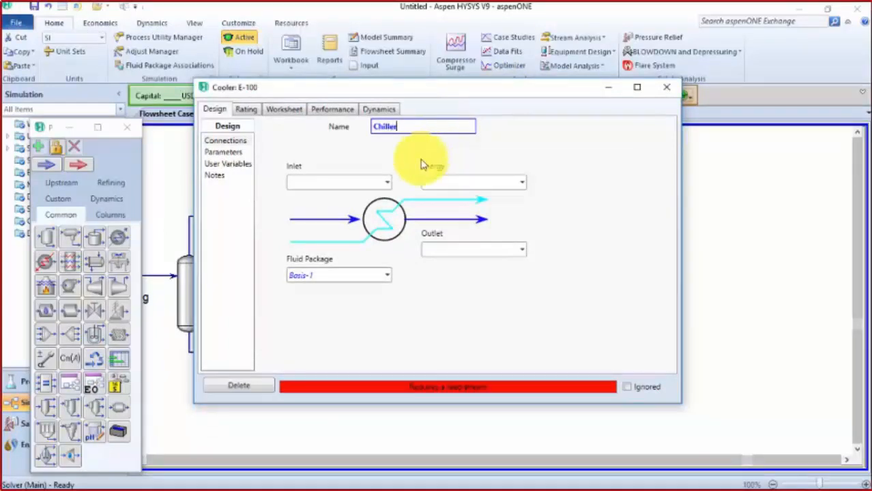
key("Return")
Step: Connect the Chiller with inlet Gas to Chiller, outlet Gas to LTS and energy stream Chiller Q
left_click(388, 183)
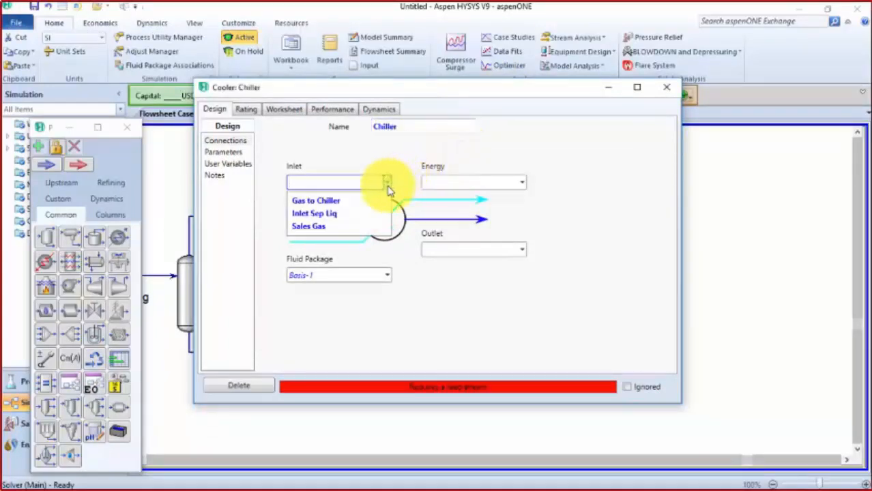
left_click(375, 198)
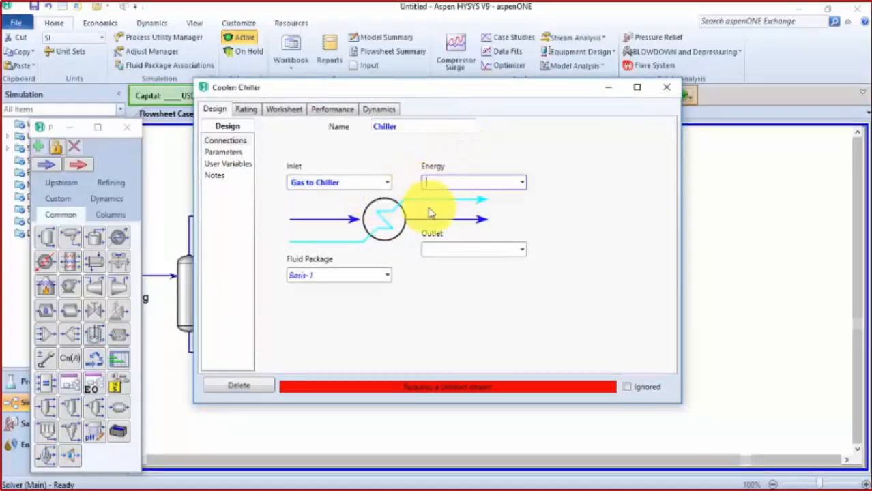
left_click(448, 248)
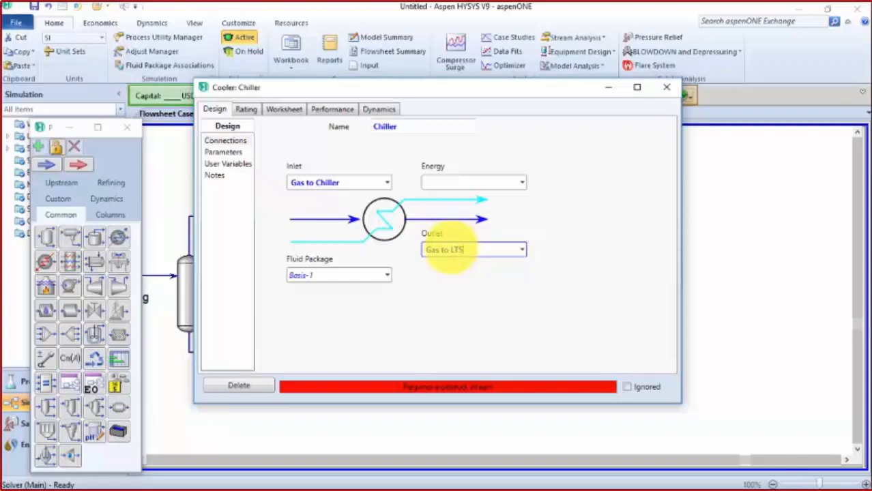
type("Gas to LTS")
key("Return")
left_click(471, 182)
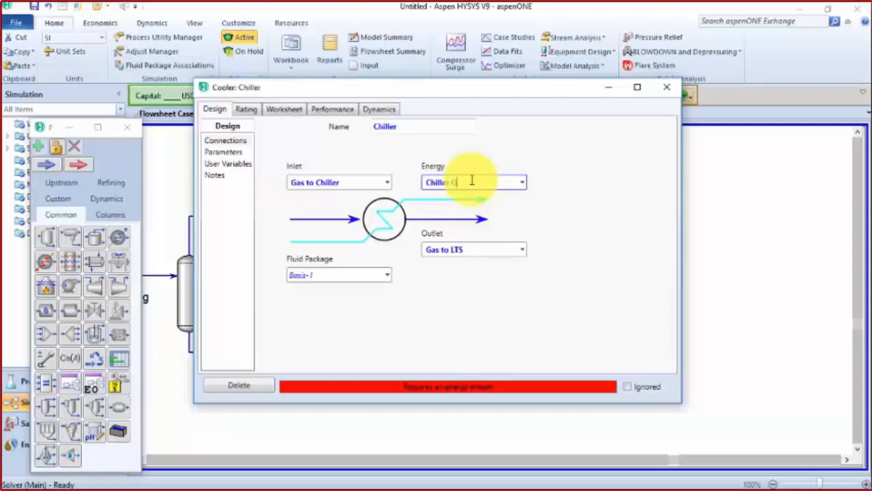
key("Return")
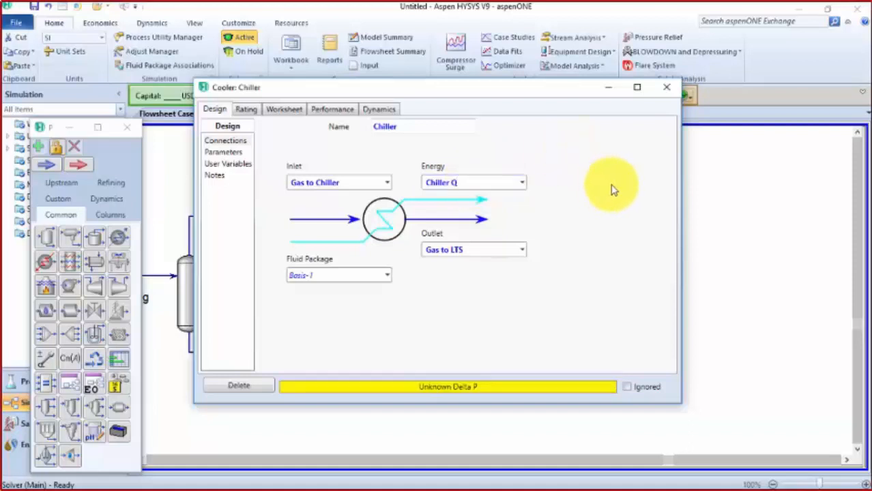
Step: Set the Chiller's Delta P to 35 kPa and close its properties
left_click_drag(429, 94, 439, 95)
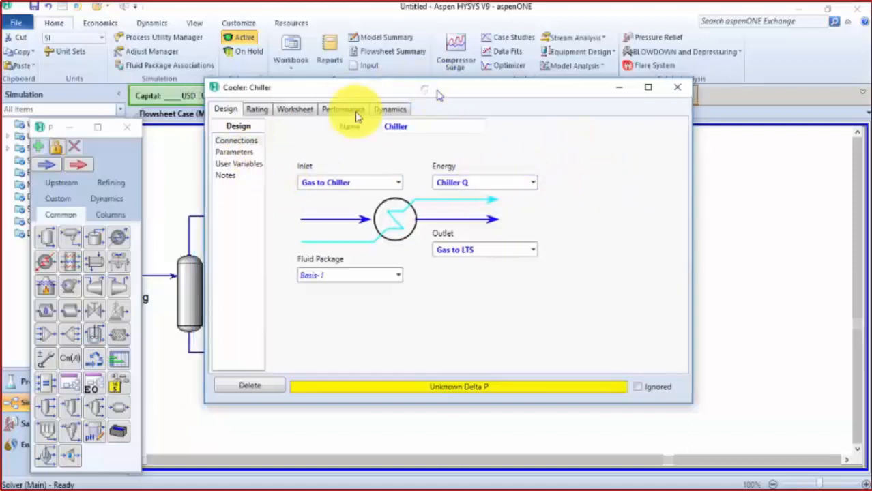
left_click(234, 151)
left_click(327, 143)
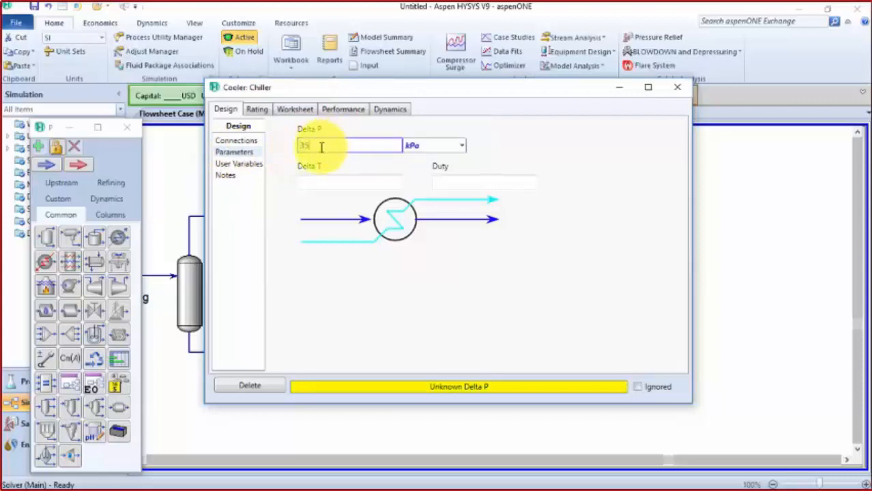
type("35")
key("Return")
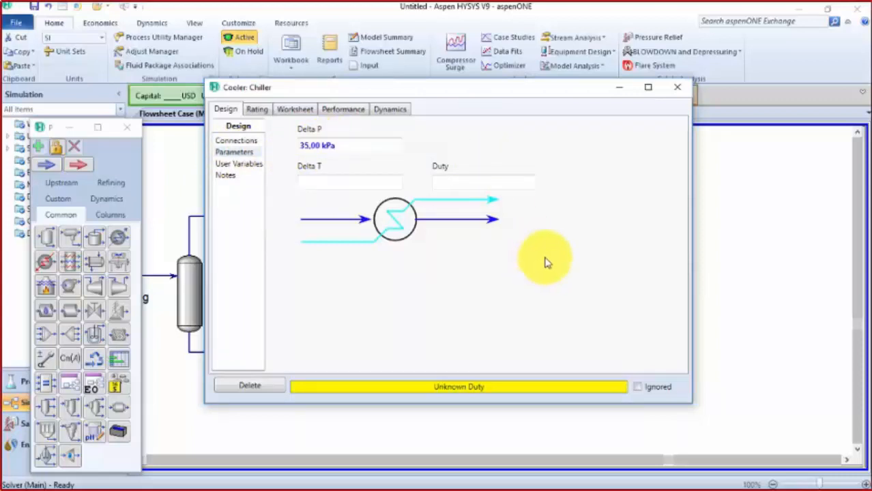
left_click(677, 87)
left_click(551, 414)
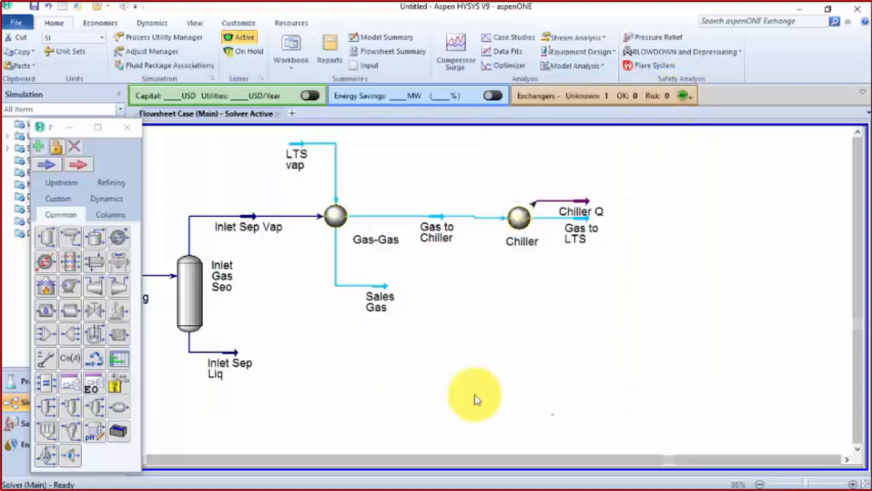
Step: Rearrange the flowsheet so the Chiller aligns with the Gas-Gas exchanger and its Gas to LTS and Chiller Q streams are spaced apart
left_click_drag(515, 219, 505, 217)
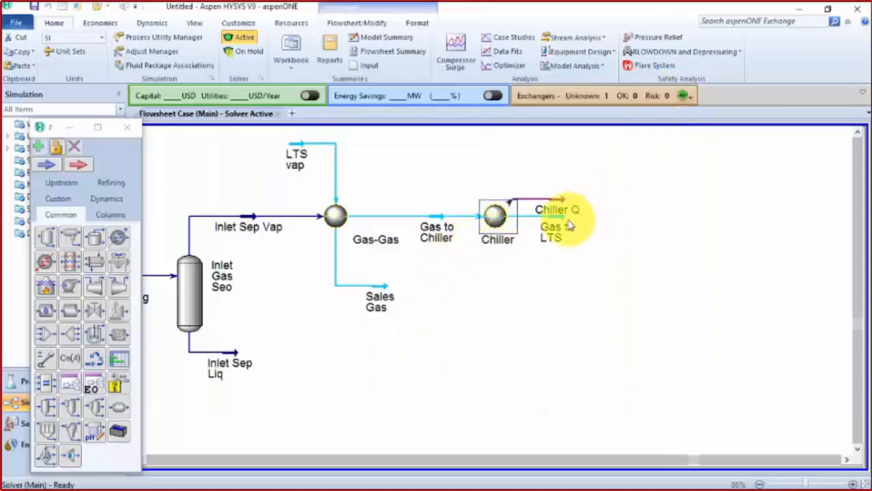
left_click_drag(560, 218, 607, 216)
left_click_drag(554, 203, 537, 185)
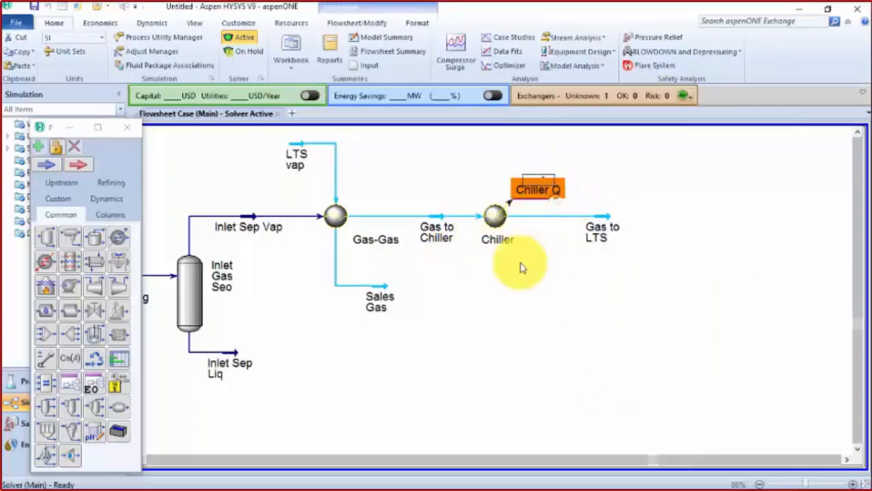
left_click(493, 342)
scroll(503, 327, "down", 1)
scroll(637, 245, "down", 1)
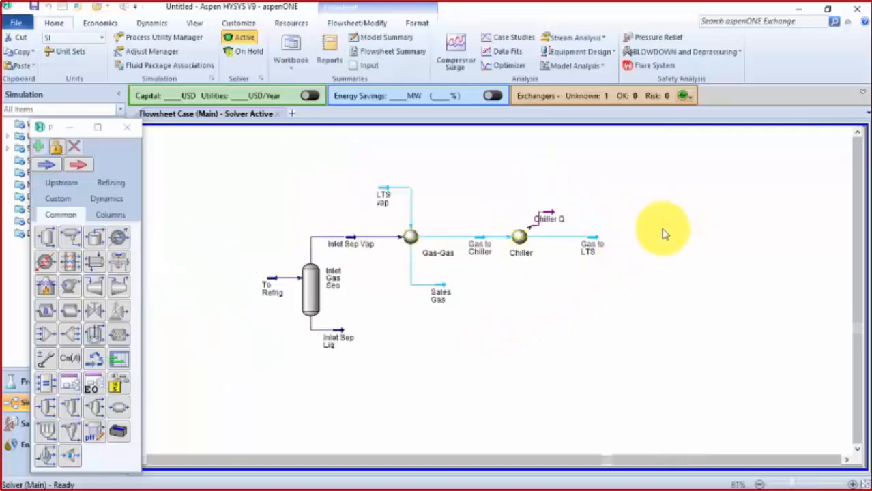
Step: Switch to the PDF guide and read section 11 on the LTS separator's connections
key("alt+Tab")
scroll(501, 315, "down", 7)
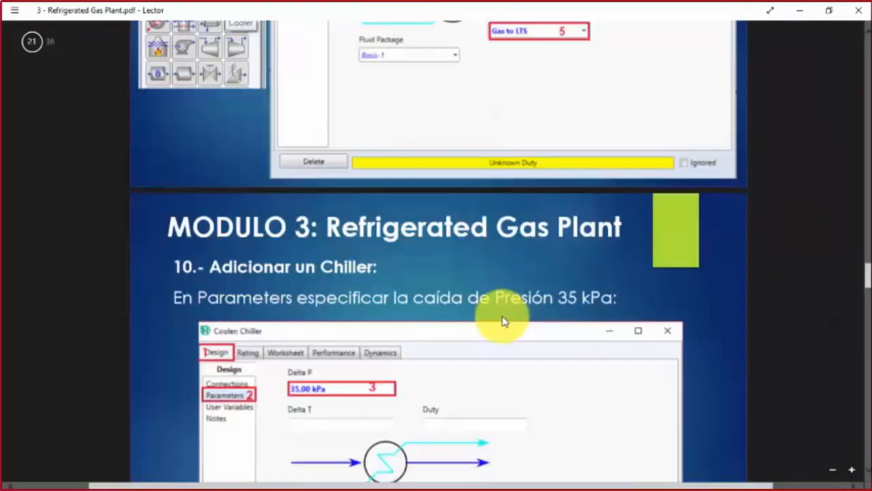
scroll(392, 290, "down", 7)
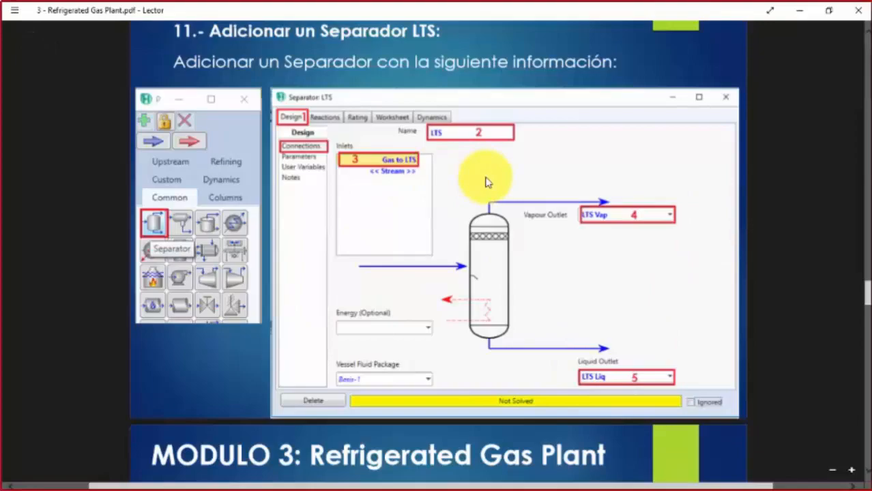
Step: Return to Aspen HYSYS and place a separator beyond the Gas to LTS stream
key("alt+Tab")
scroll(362, 281, "down", 1)
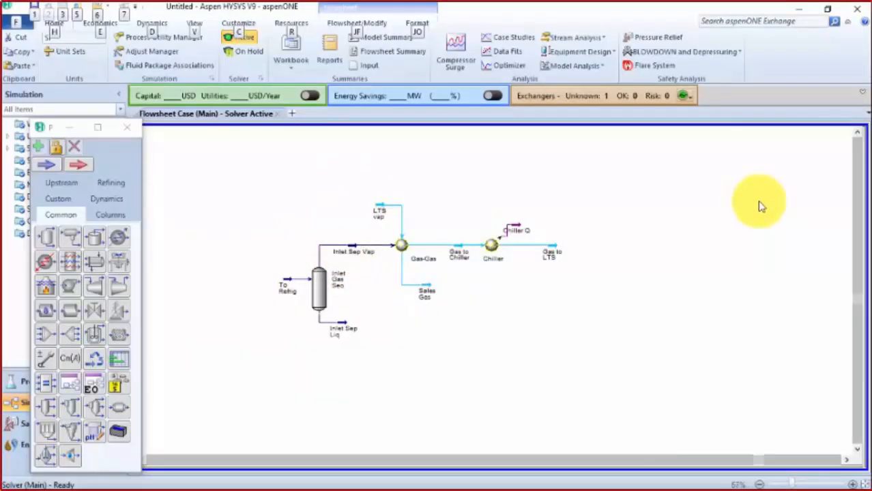
scroll(762, 207, "up", 1)
left_click(46, 237)
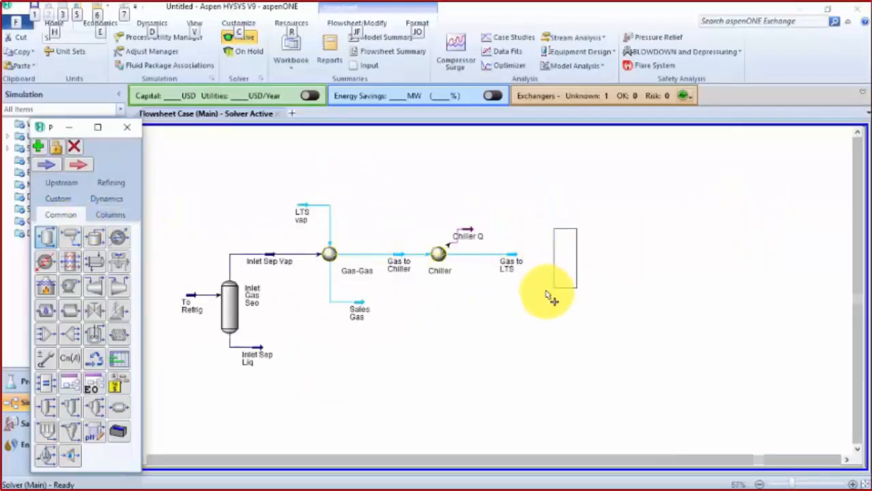
left_click(547, 293)
scroll(671, 241, "up", 1)
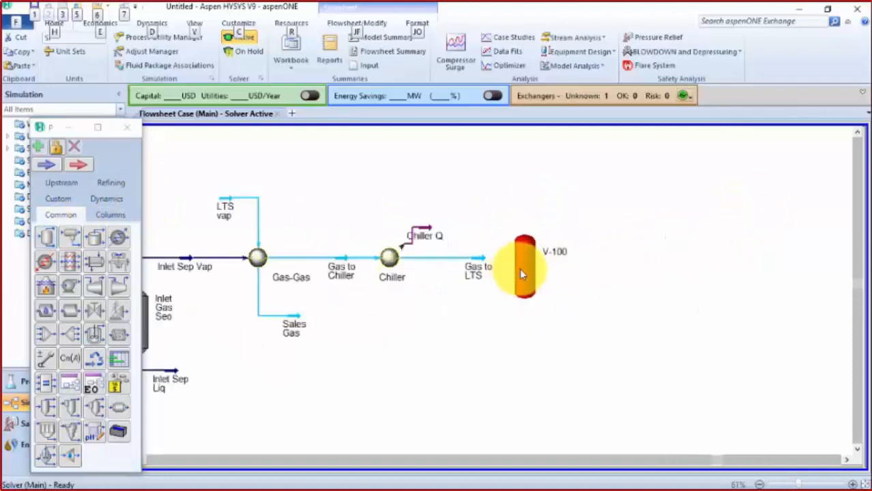
Step: Open the new separator's properties, connect Gas to LTS as its inlet and name it LTS
double_click(519, 268)
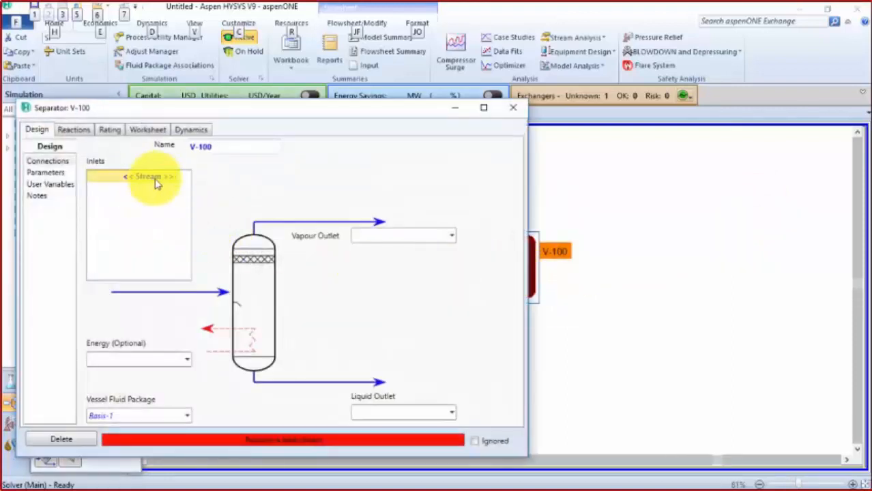
left_click(156, 178)
left_click(172, 177)
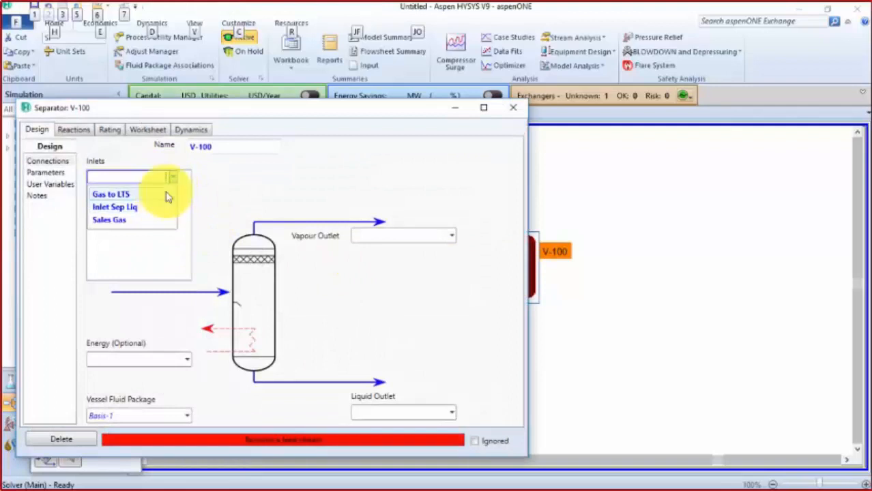
left_click(167, 195)
left_click(242, 151)
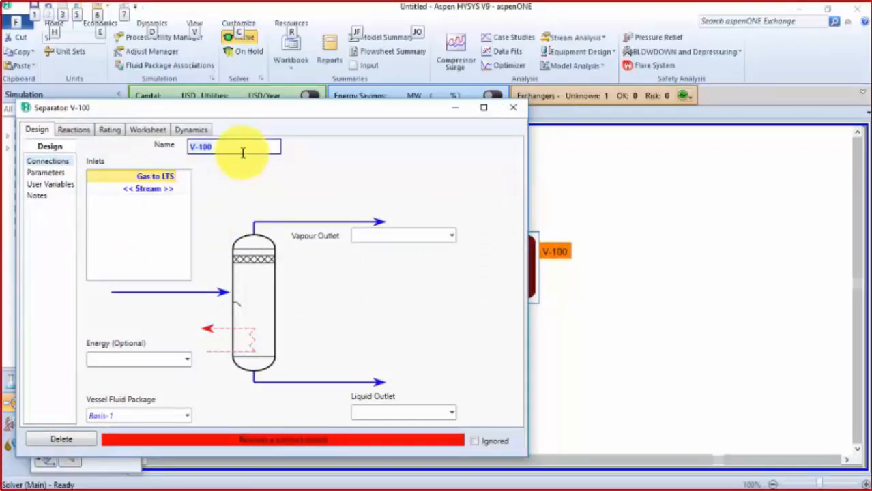
type("LTS")
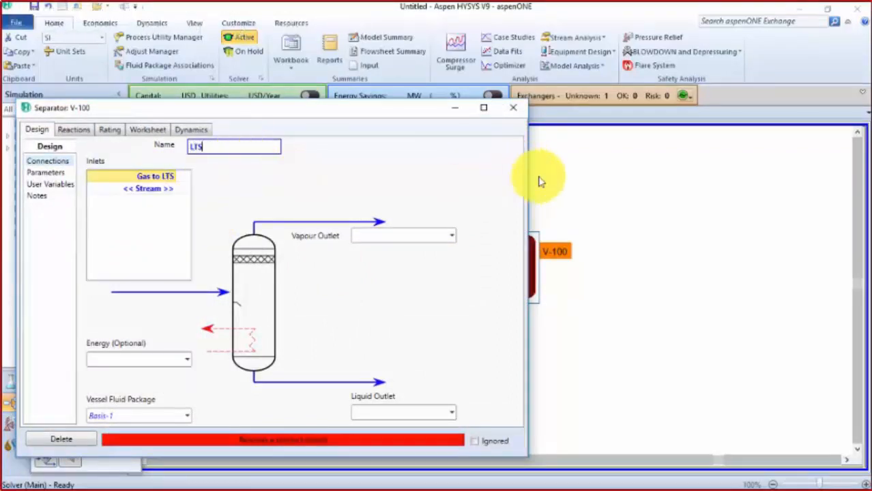
Step: Assign LTS vap as the separator's vapour outlet and LTS Liq as its liquid outlet, and close its properties
left_click(394, 234)
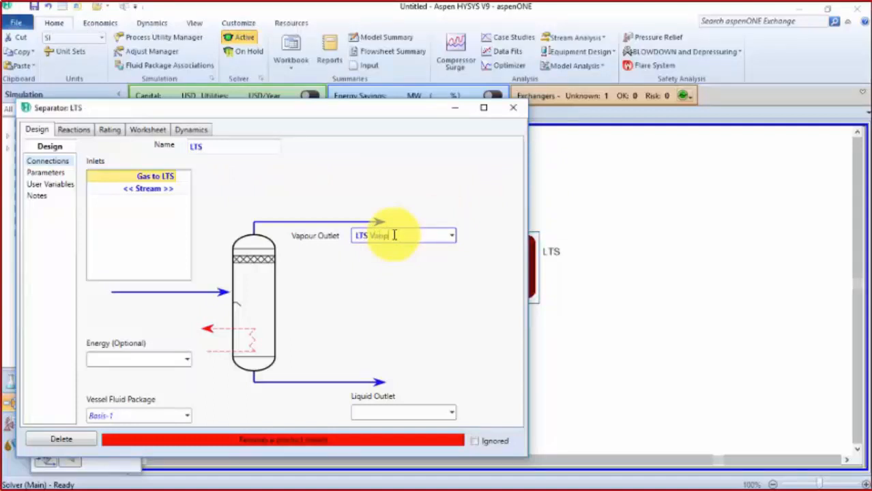
type("p")
key("Return")
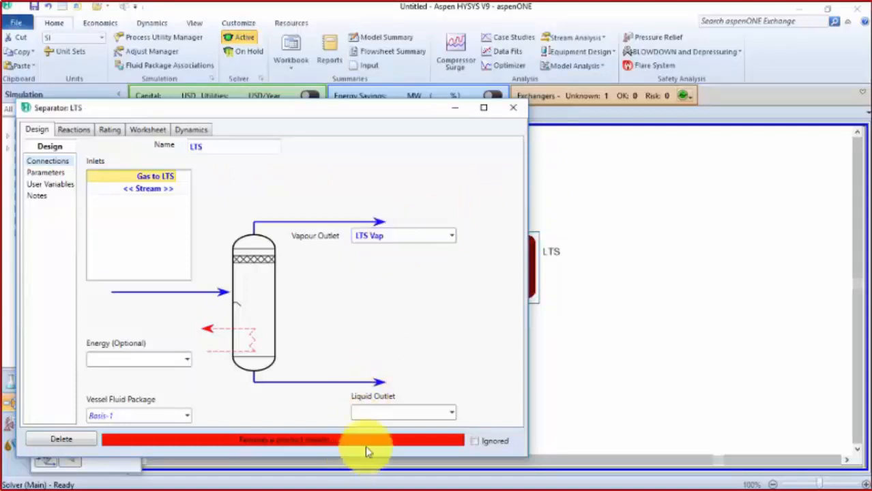
left_click(388, 412)
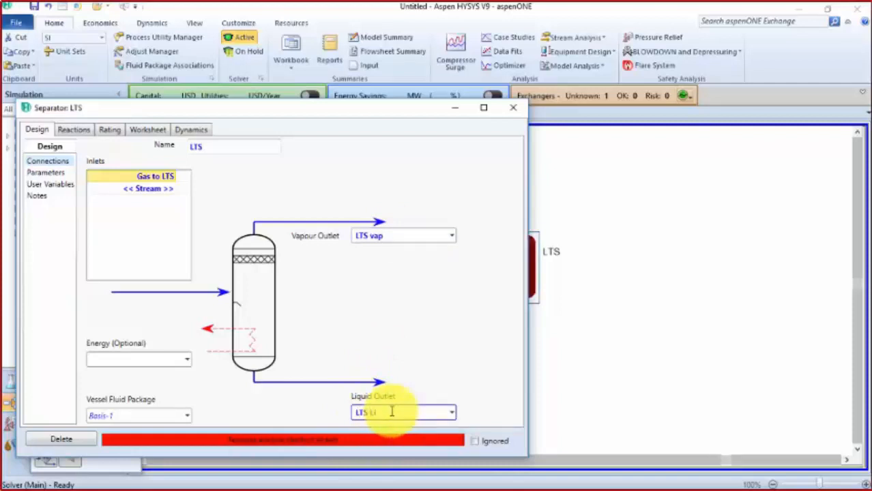
type("LTS Liq")
key("Return")
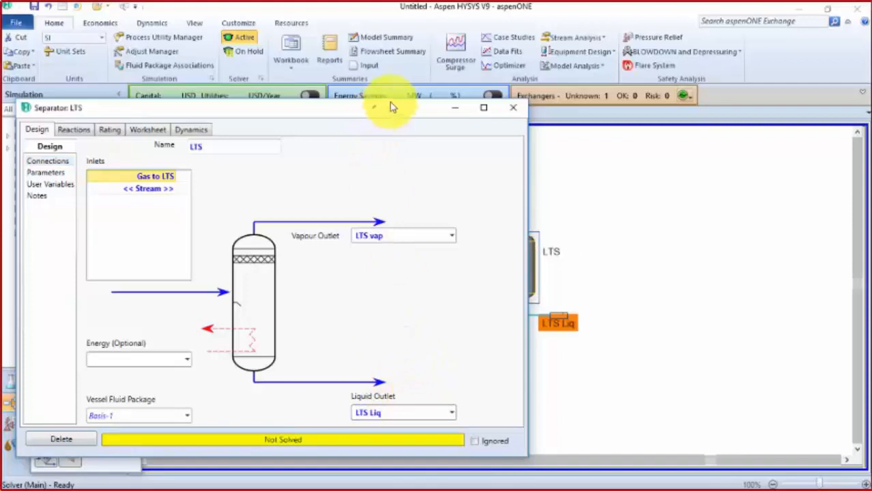
left_click_drag(390, 103, 470, 70)
left_click(564, 75)
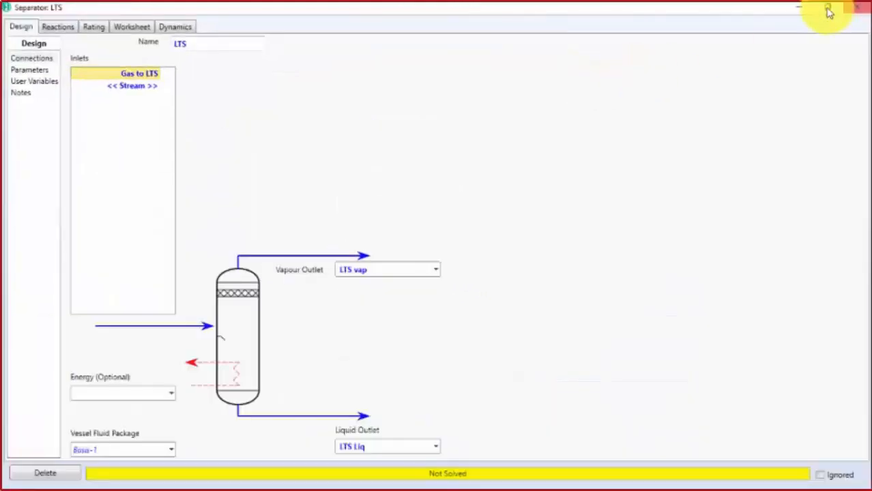
left_click(828, 10)
left_click(593, 74)
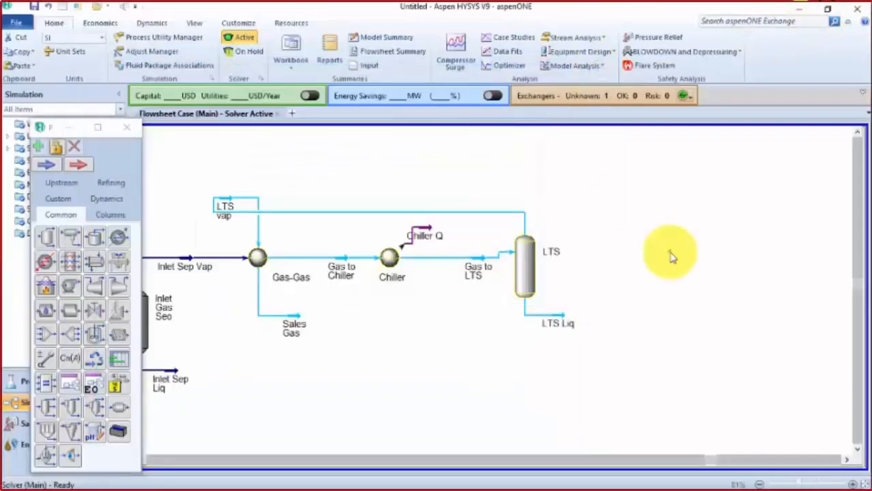
Step: Flip the LTS vap stream horizontally and place it above the line between the Gas-Gas exchanger and the Chiller
scroll(673, 237, "down", 1)
scroll(455, 270, "up", 1)
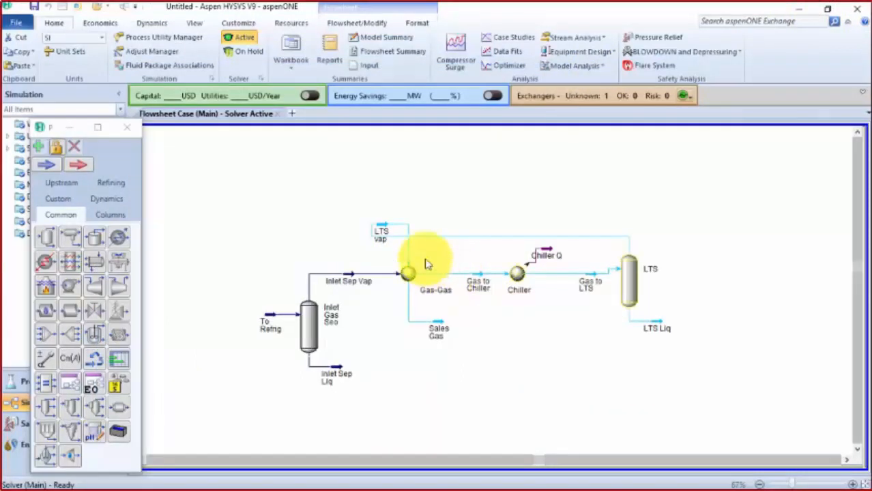
left_click(383, 231)
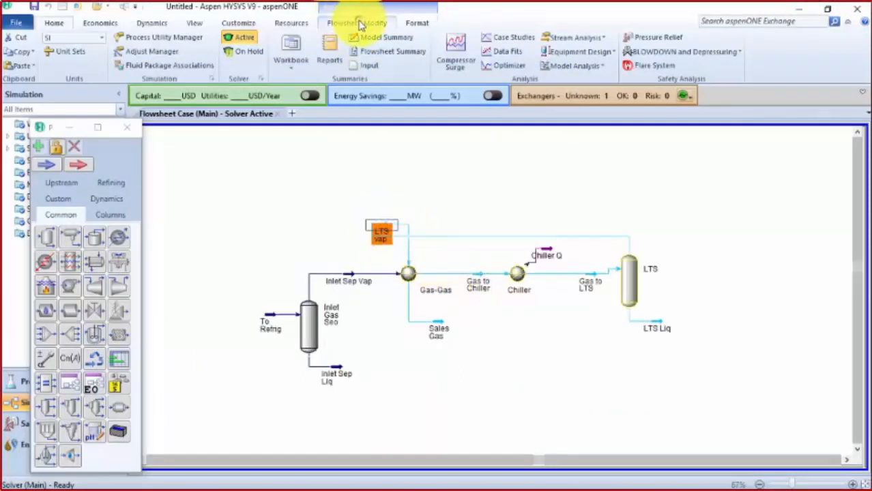
left_click(360, 25)
left_click(766, 244)
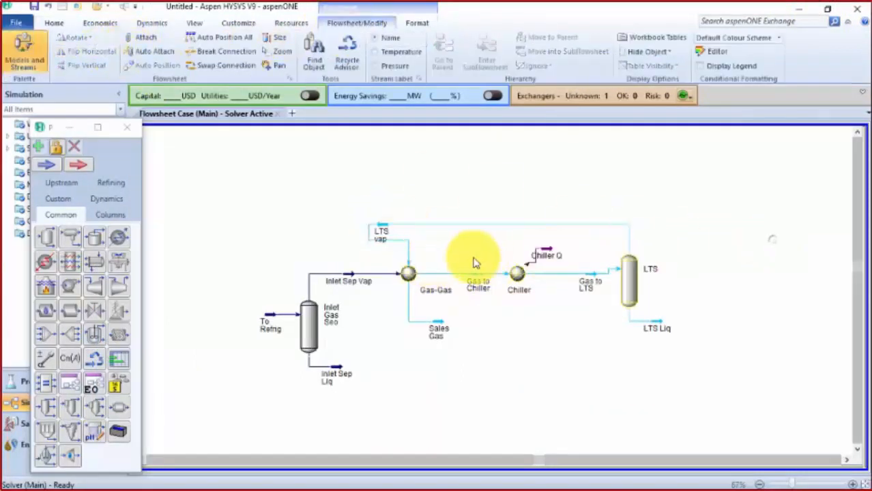
left_click_drag(383, 230, 496, 231)
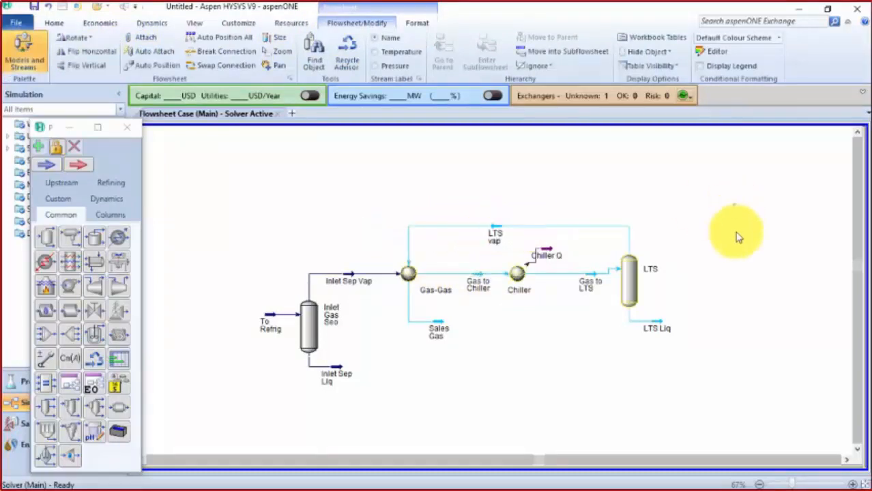
Step: Raise the LTS vap stream slightly to give more room above the Chiller Q stream
scroll(736, 237, "up", 1)
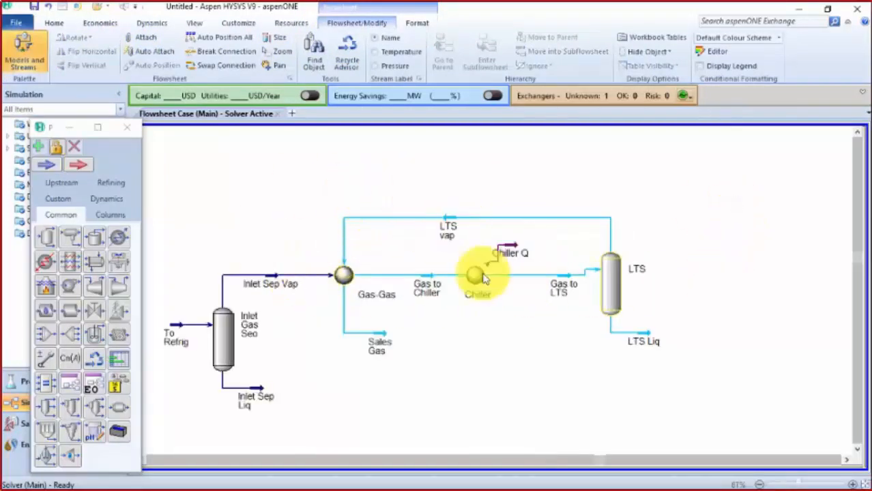
scroll(369, 300, "up", 1)
left_click(456, 213)
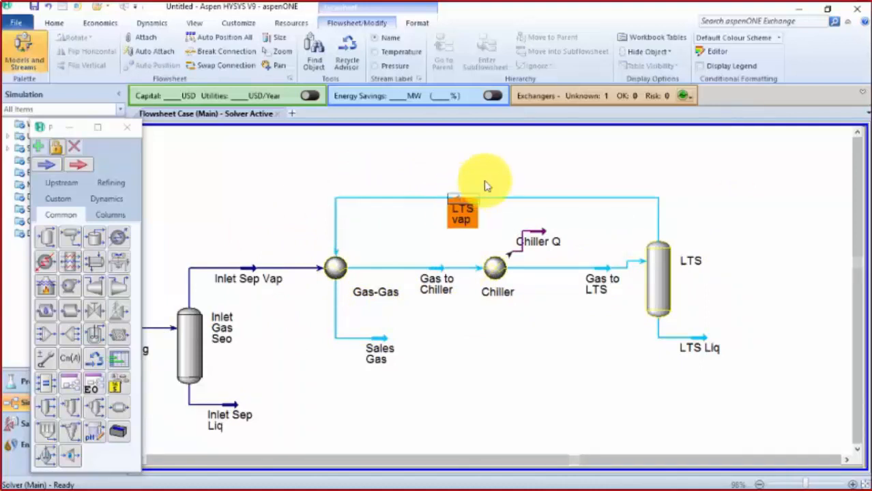
left_click_drag(485, 182, 503, 177)
left_click(406, 224)
scroll(400, 227, "down", 1)
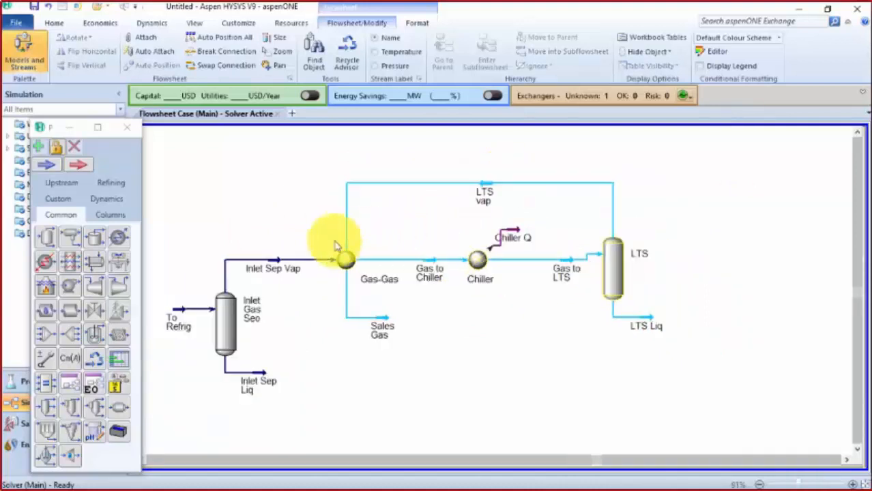
Step: Switch to the PDF guide and read the section 11 questions and the temperature specification for Gas to LTS
mouse_move(277, 270)
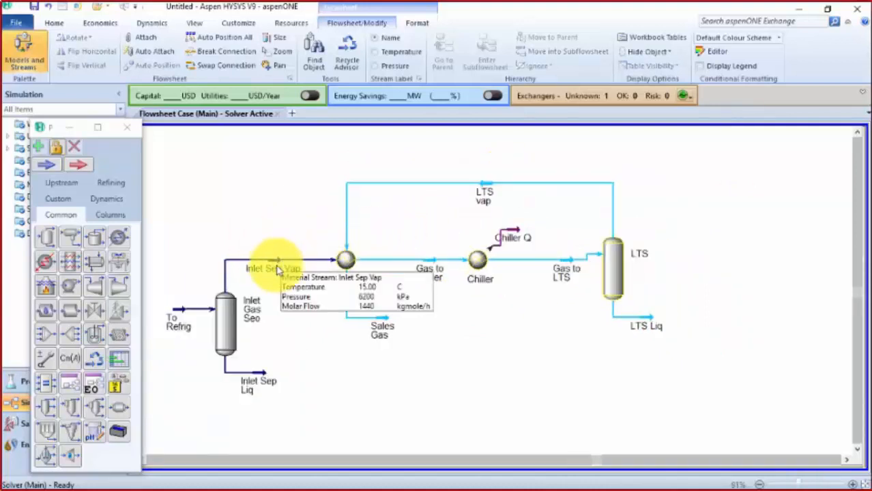
key("alt+Tab")
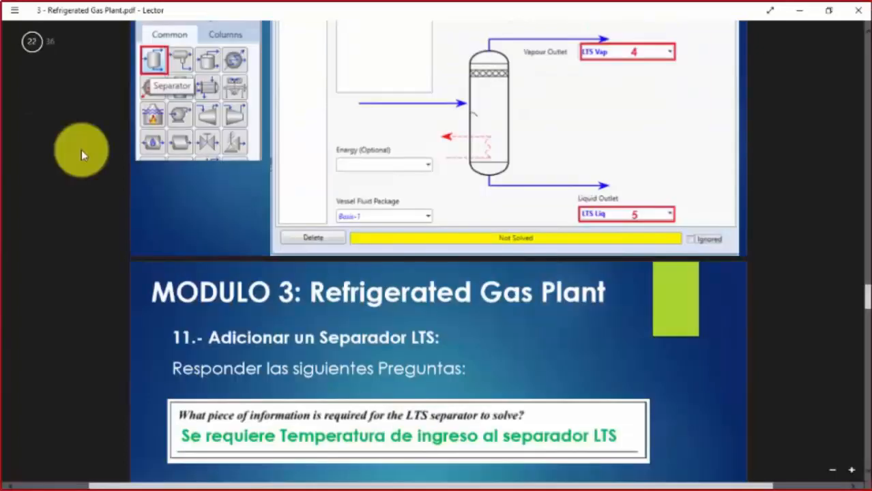
scroll(123, 188, "down", 3)
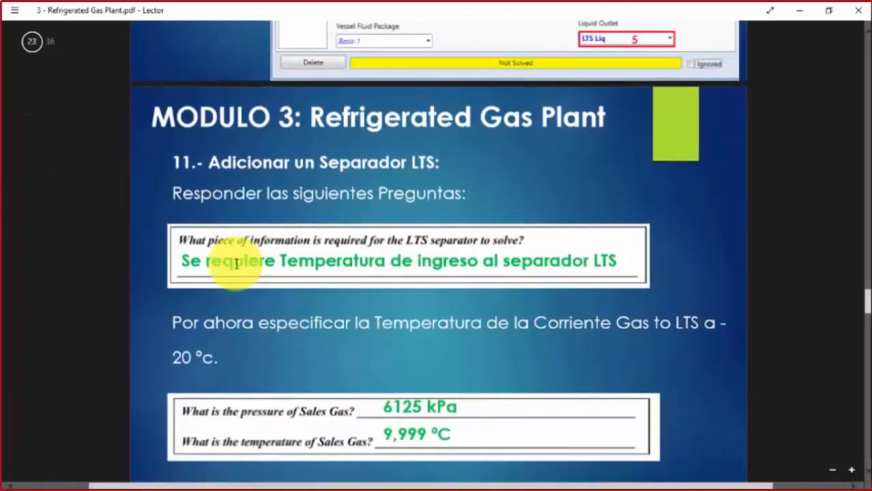
Step: Return to Aspen HYSYS and lower the LTS separator so its inlet lines up with the Gas to LTS stream
key("alt+Tab")
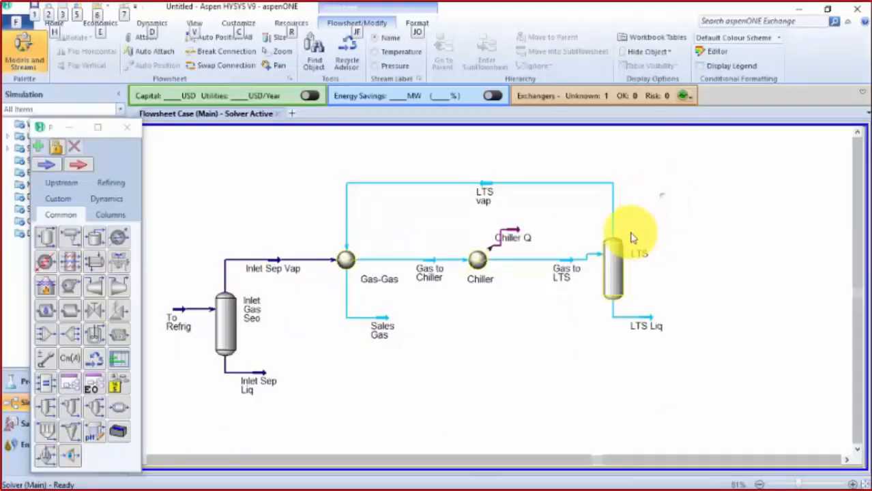
left_click_drag(619, 268, 620, 276)
left_click(697, 260)
Step: Set the Gas to LTS stream's temperature to -20 °C and close its properties
left_click(564, 261)
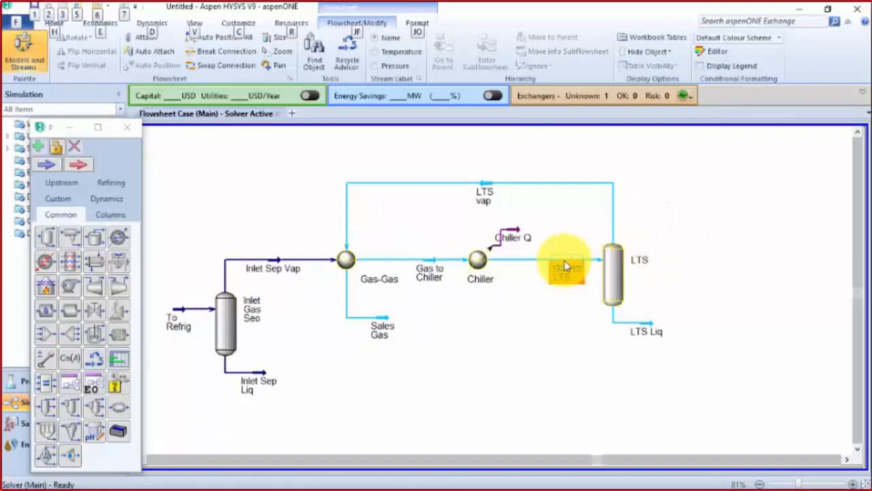
double_click(563, 261)
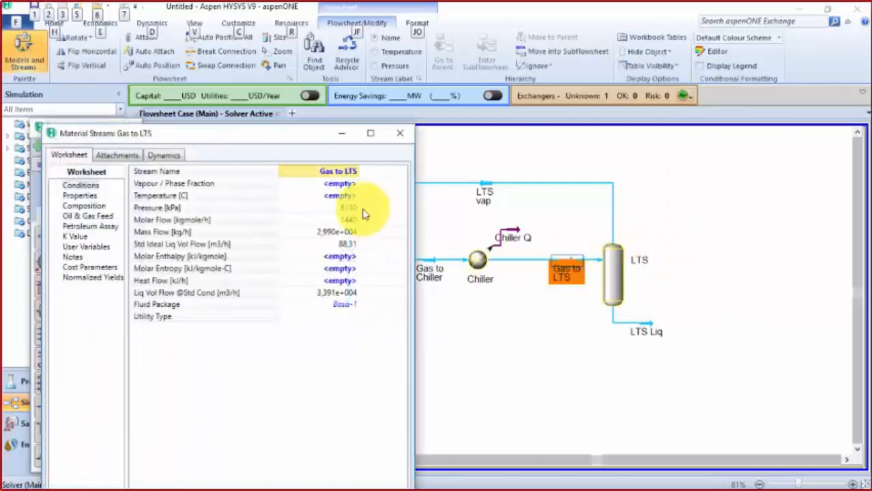
left_click_drag(278, 133, 337, 83)
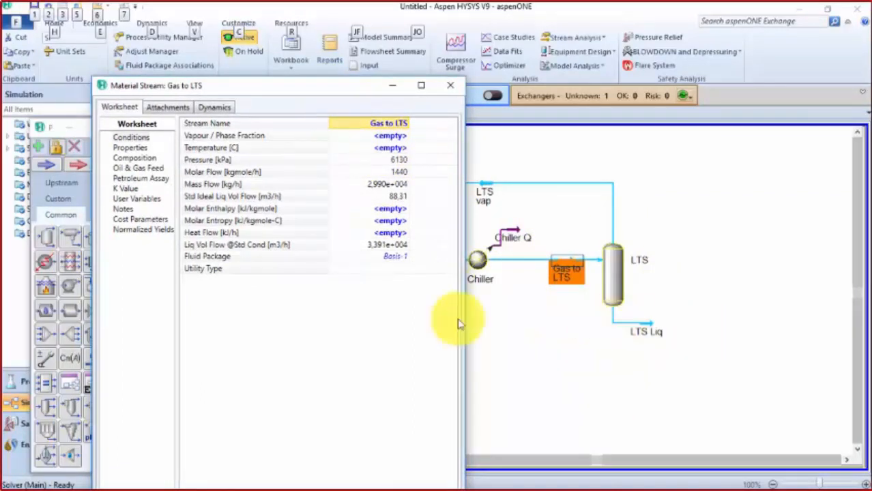
left_click(379, 149)
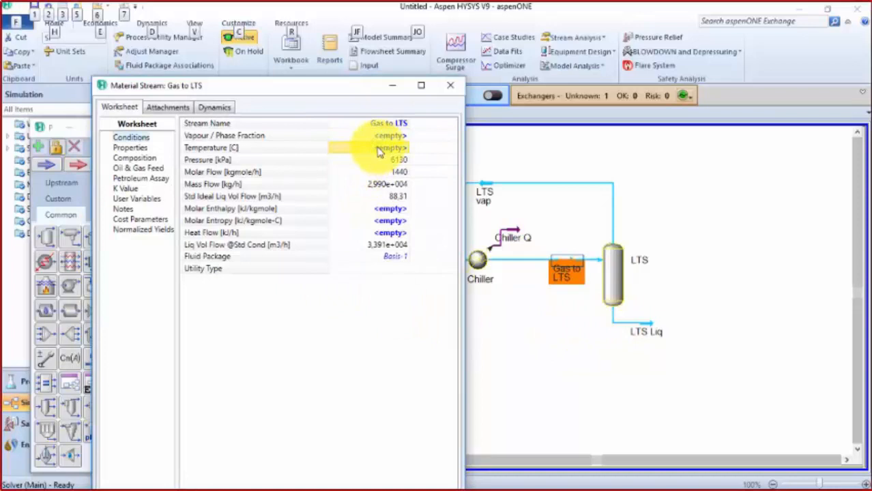
left_click_drag(261, 86, 262, 17)
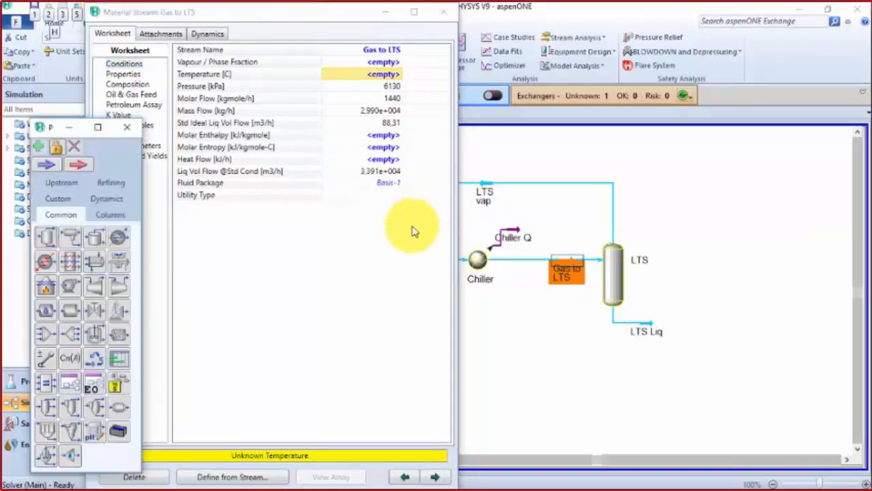
left_click(380, 77)
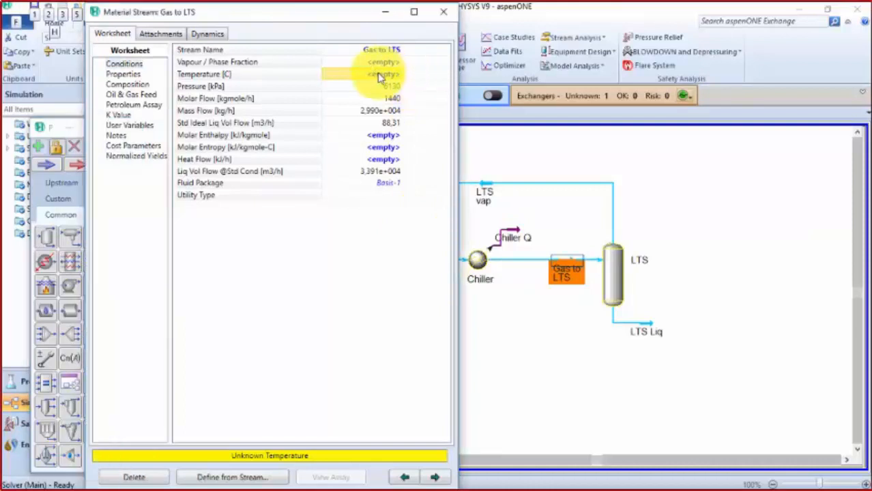
type("2")
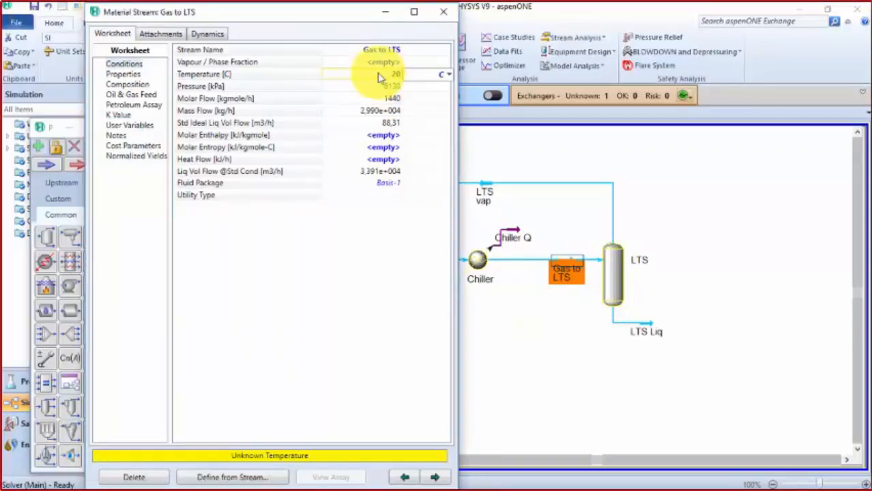
type("0")
key("Return")
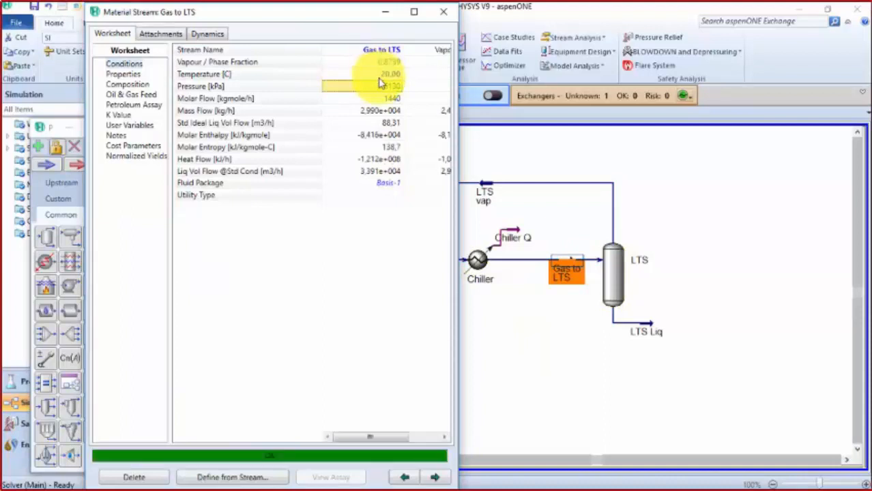
left_click(441, 14)
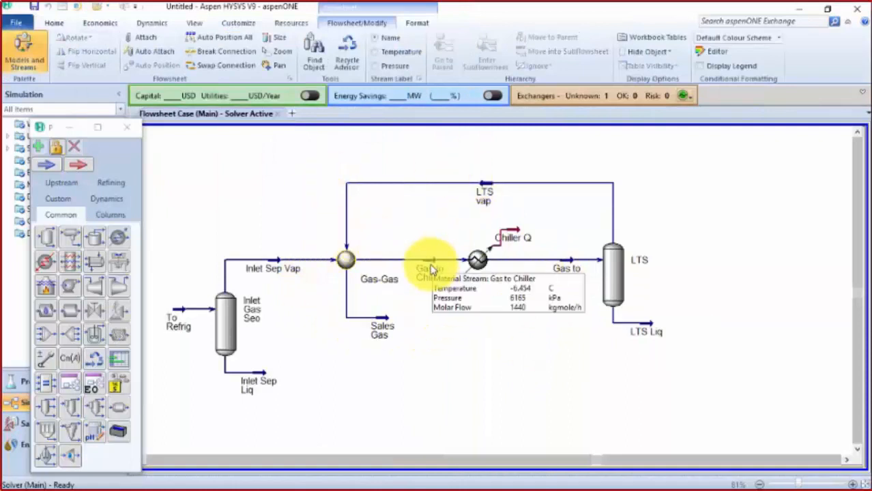
Step: Move the LTS vap stream slightly higher and shift the Sales Gas stream farther from the Gas-Gas exchanger
mouse_move(337, 266)
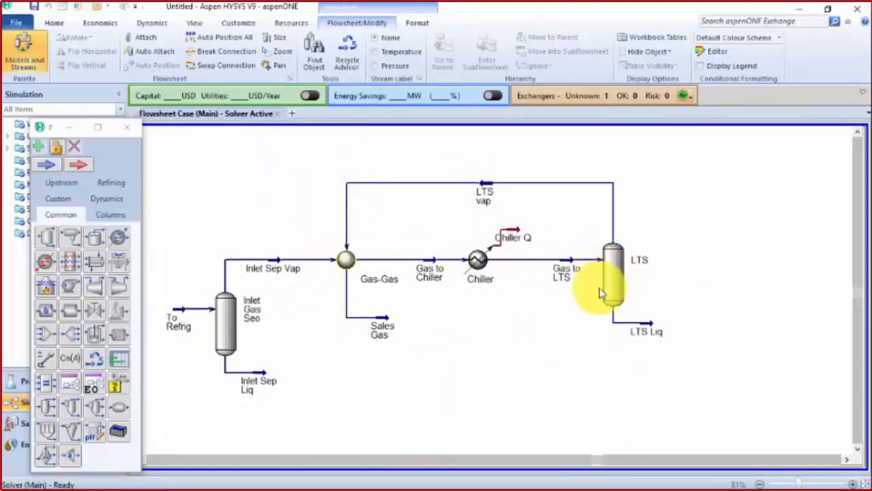
mouse_move(612, 273)
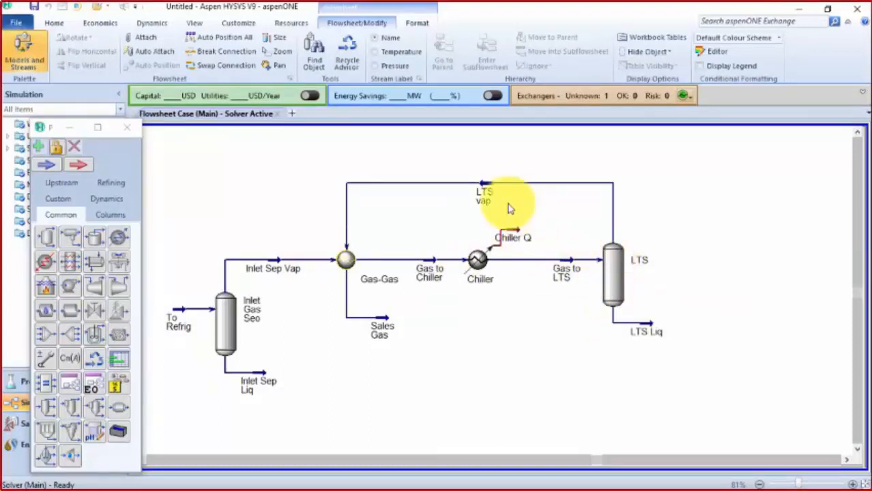
left_click_drag(484, 184, 483, 174)
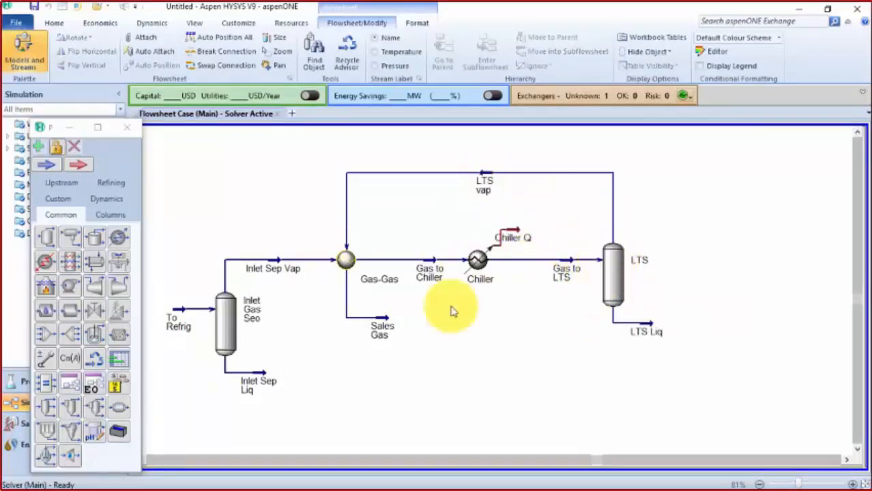
left_click(386, 330)
left_click_drag(386, 330, 410, 334)
left_click(510, 332)
Step: Switch to the PDF guide and read the questions on the pressure and temperature of Sales Gas
key("alt+Tab")
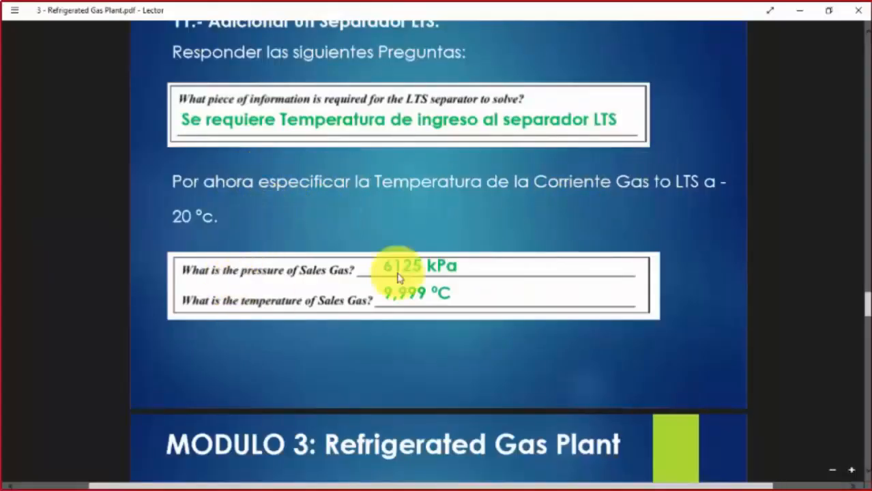
scroll(385, 263, "down", 2)
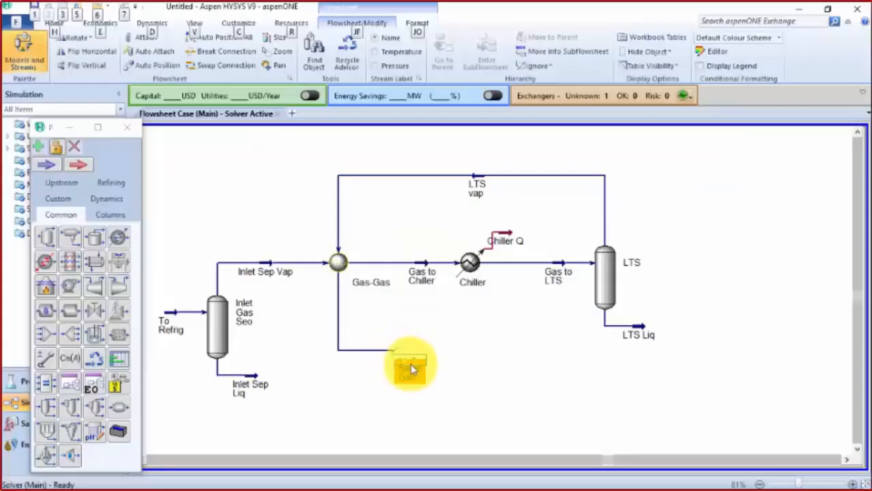
Step: Check the temperature and pressure of the Sales Gas stream in its properties and close them
double_click(407, 363)
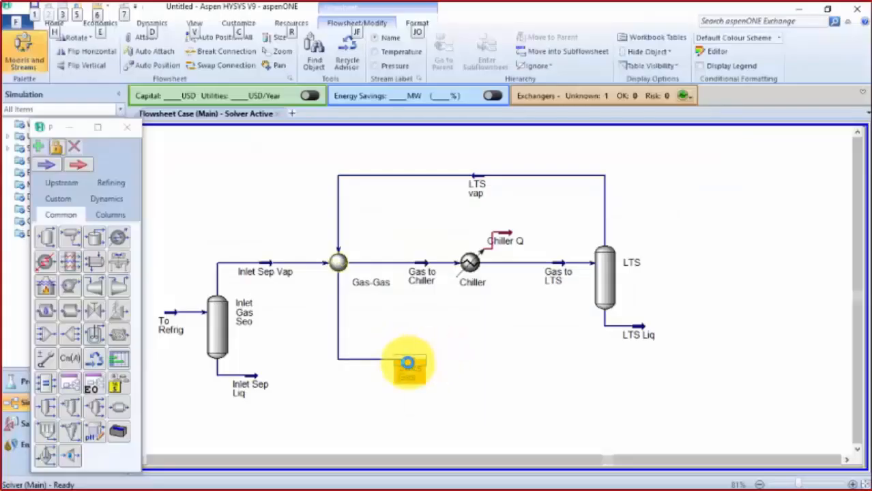
left_click_drag(292, 167, 402, 54)
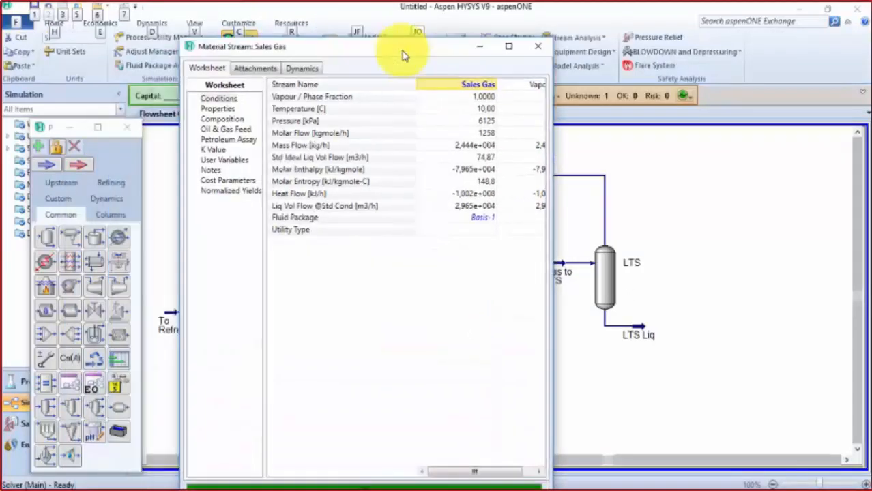
left_click(476, 123)
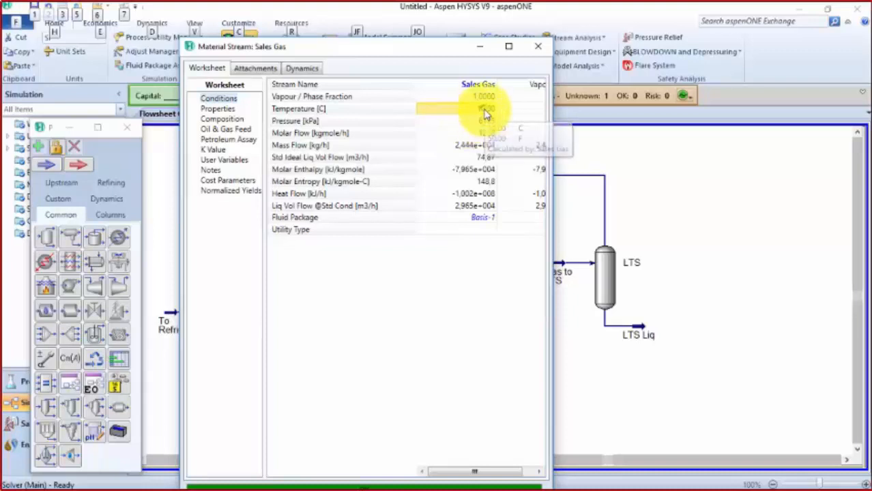
left_click(472, 113)
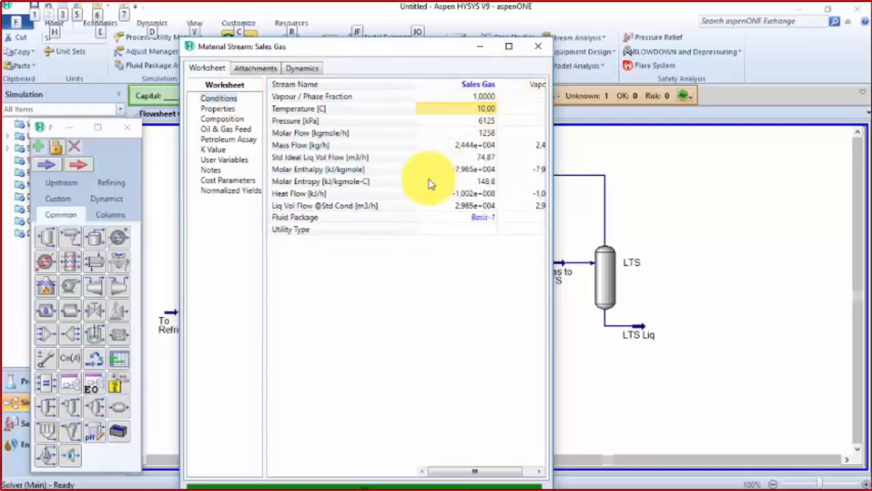
left_click(477, 117)
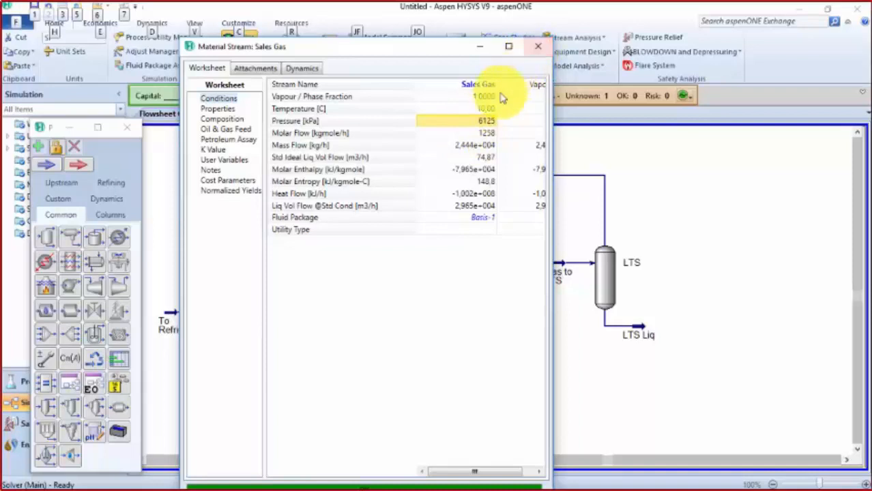
left_click(531, 52)
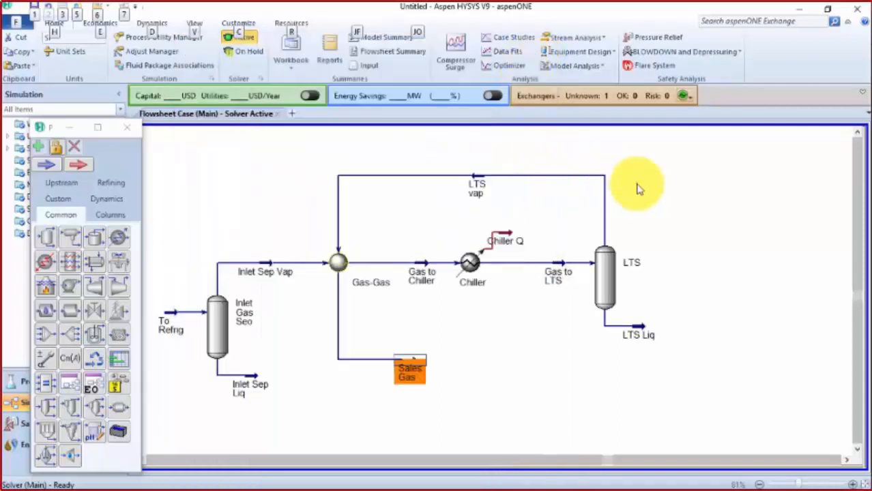
Step: Move the Sales Gas stream slightly lower and place a Balance operation beside it on the flowsheet
left_click(339, 273)
scroll(390, 198, "down", 2)
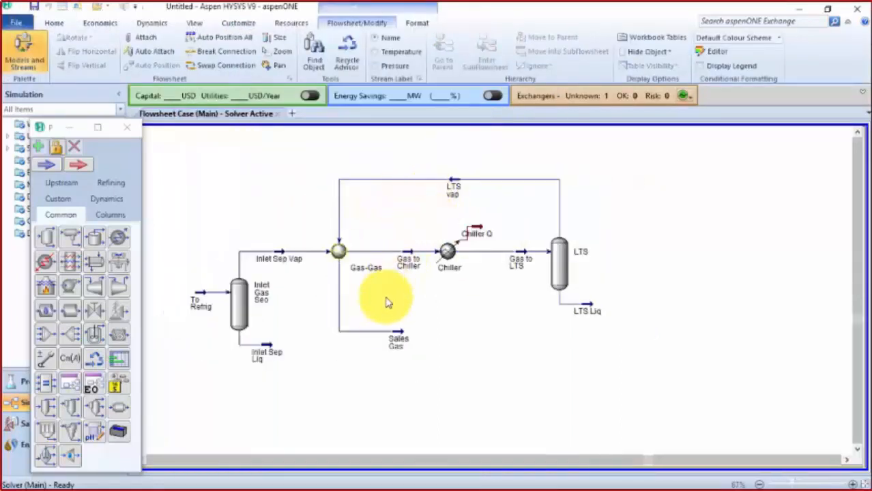
left_click_drag(399, 341, 399, 356)
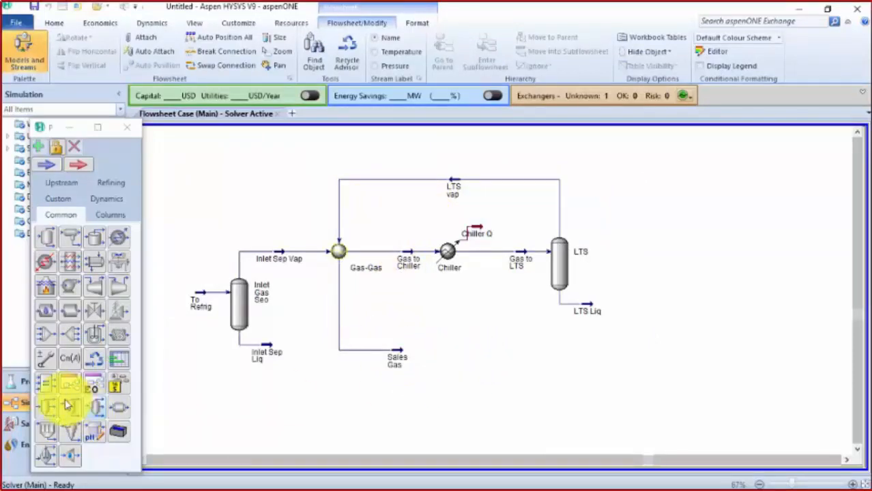
left_click(46, 385)
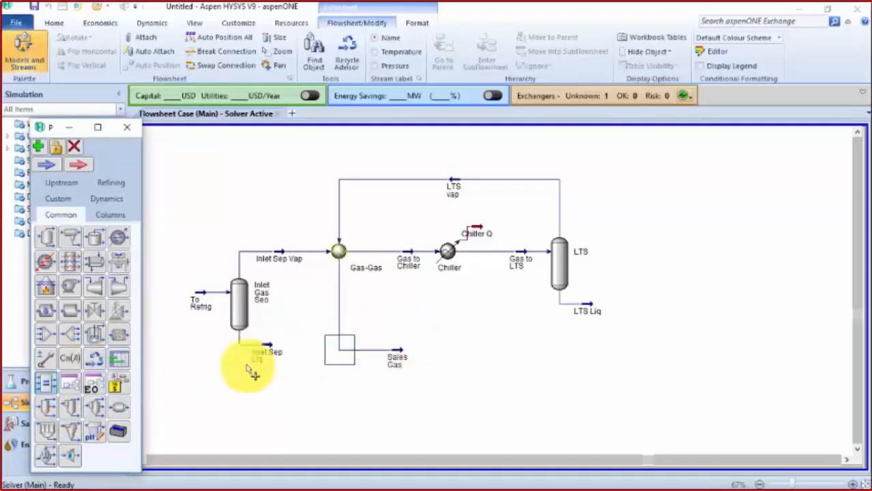
left_click(44, 386)
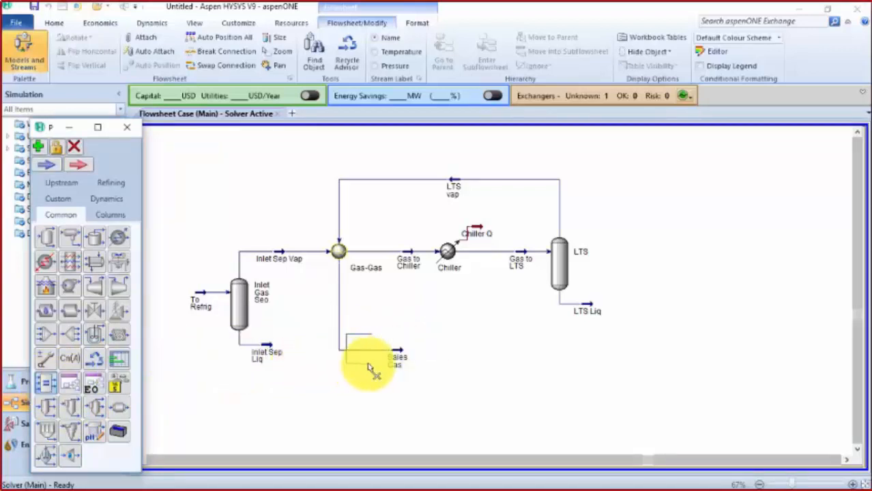
left_click(440, 354)
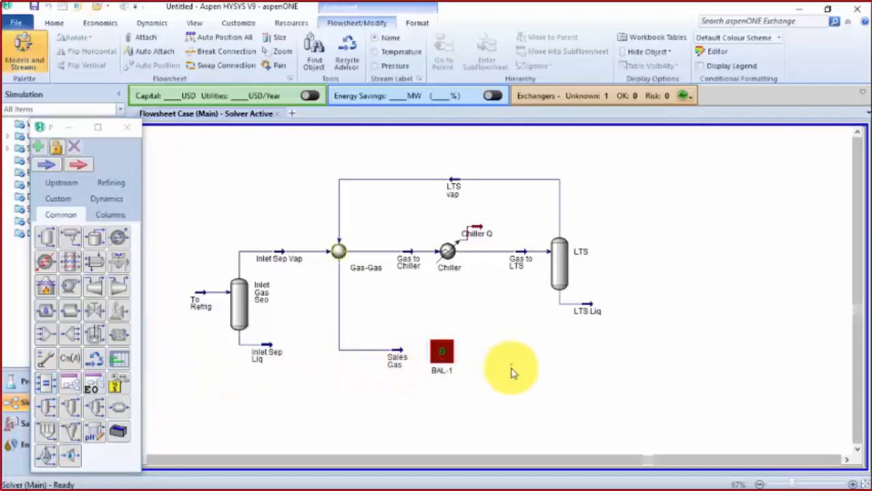
scroll(457, 399, "up", 1)
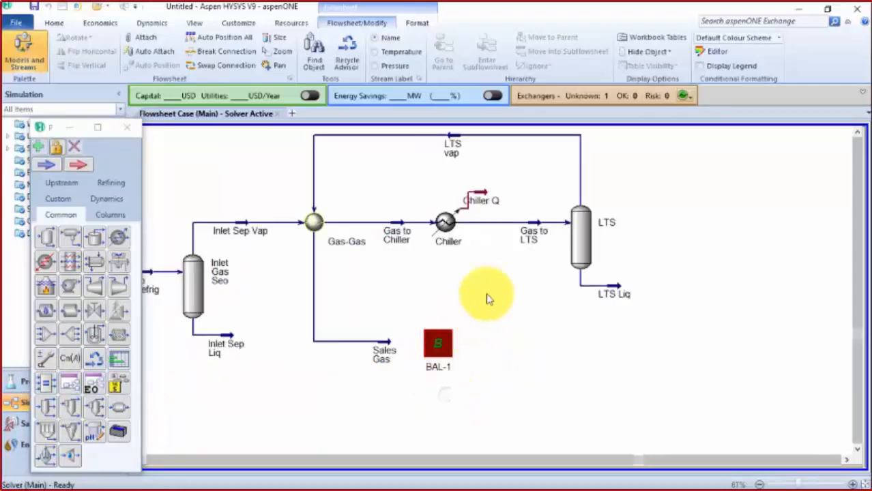
scroll(516, 276, "down", 1)
scroll(445, 345, "up", 1)
left_click(447, 344)
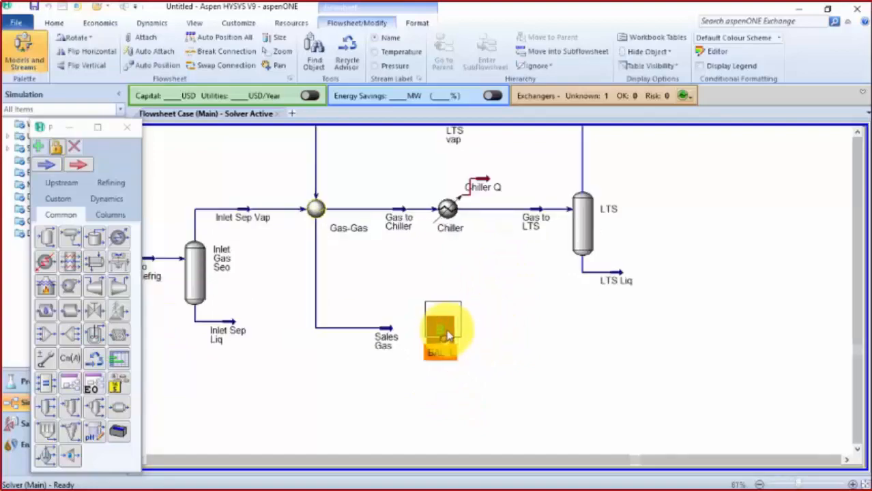
Step: Switch to the PDF guide and read the section on the Balance tool's connections and balance type
key("alt+Tab")
scroll(567, 319, "down", 3)
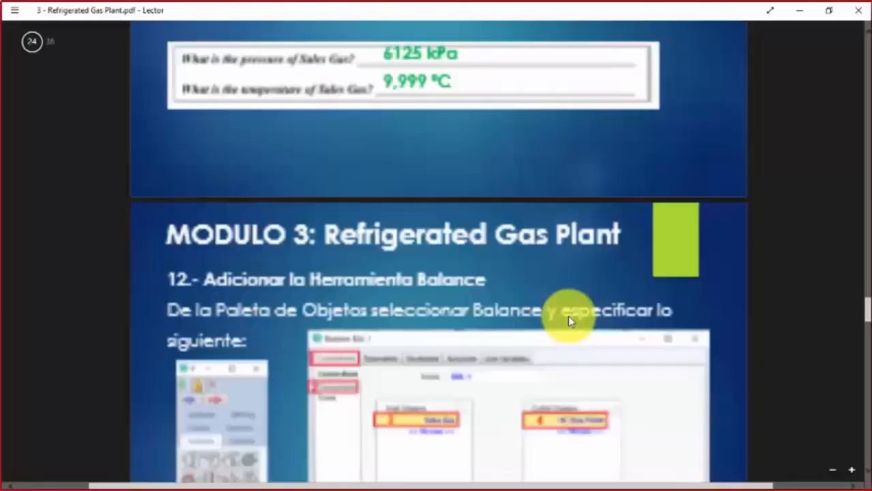
scroll(571, 321, "down", 1)
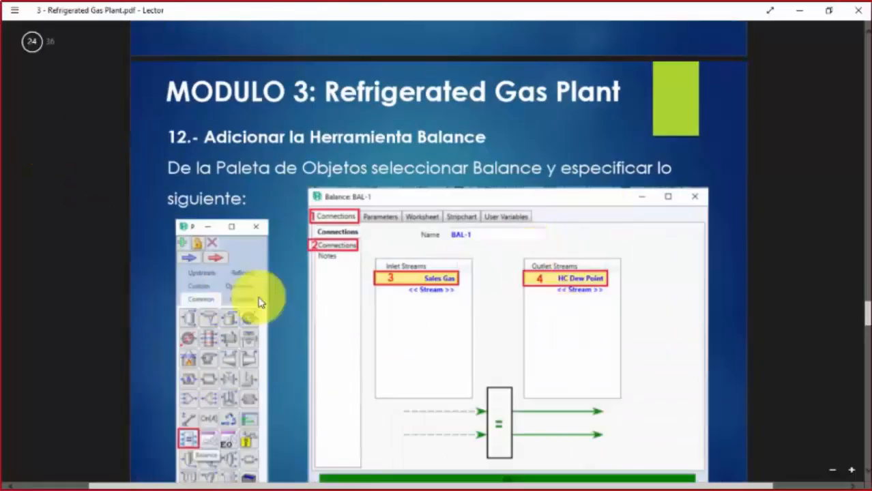
scroll(336, 270, "down", 1)
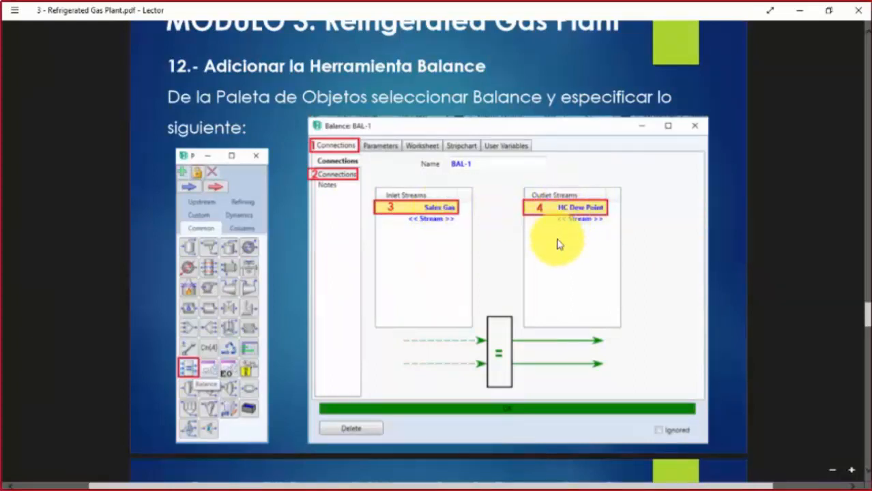
scroll(427, 290, "down", 5)
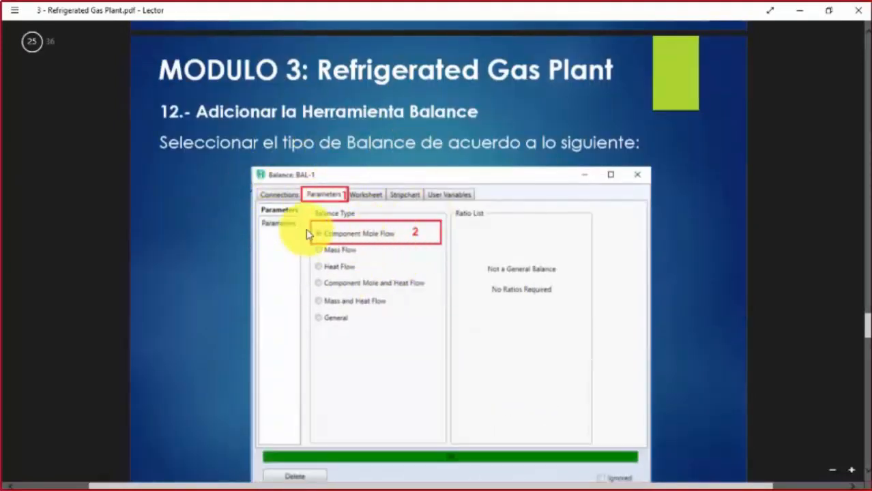
scroll(306, 233, "down", 2)
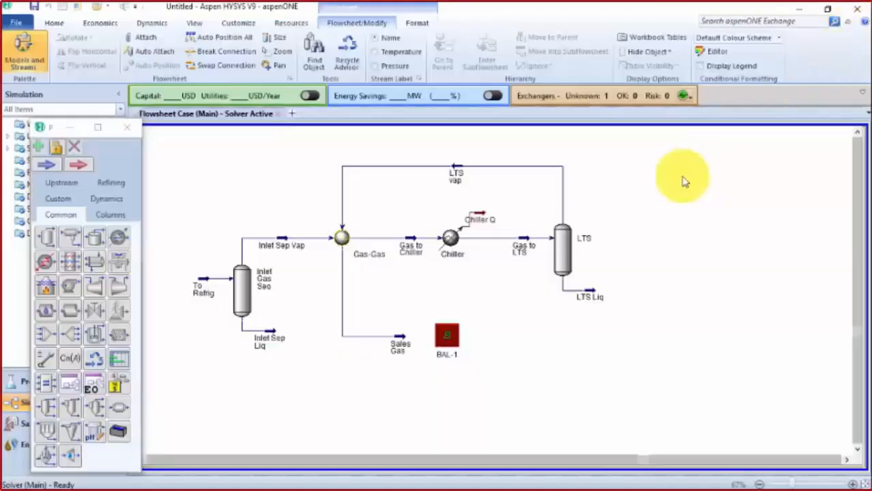
Step: Return to Aspen HYSYS and connect BAL-1 with Sales Gas as inlet stream and HC Dew Point as outlet stream
left_click(431, 337)
double_click(431, 337)
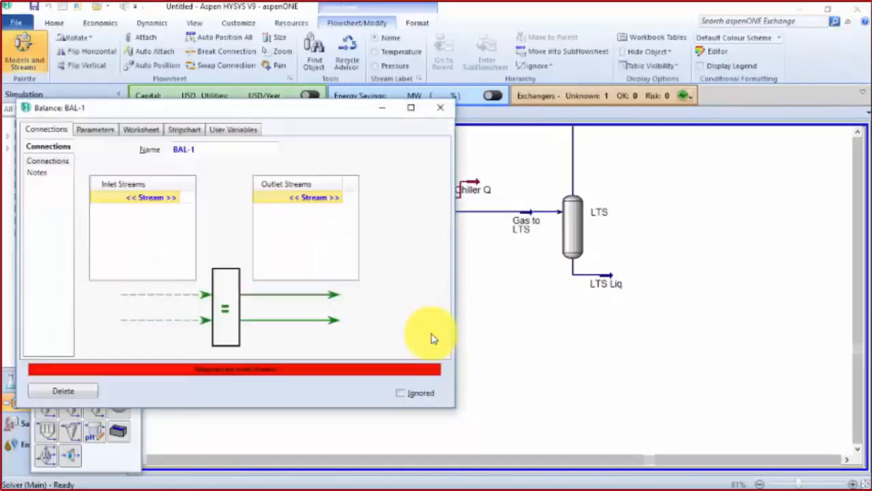
left_click_drag(273, 104, 445, 109)
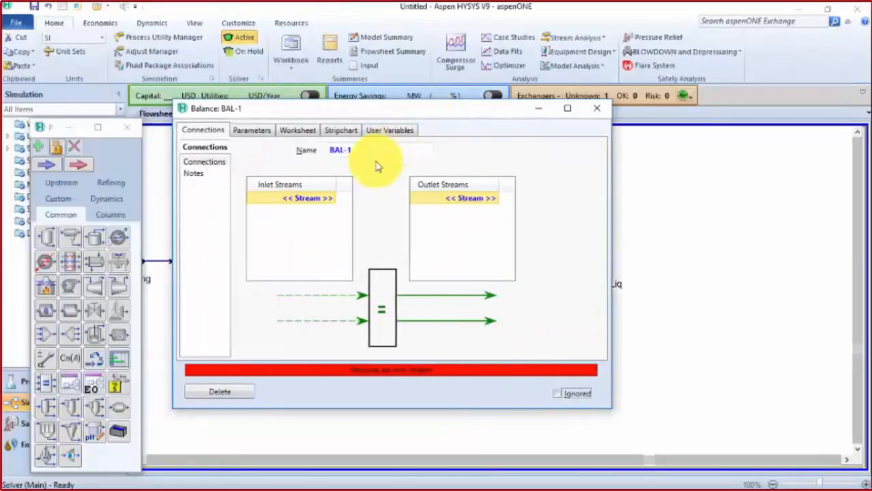
left_click(331, 198)
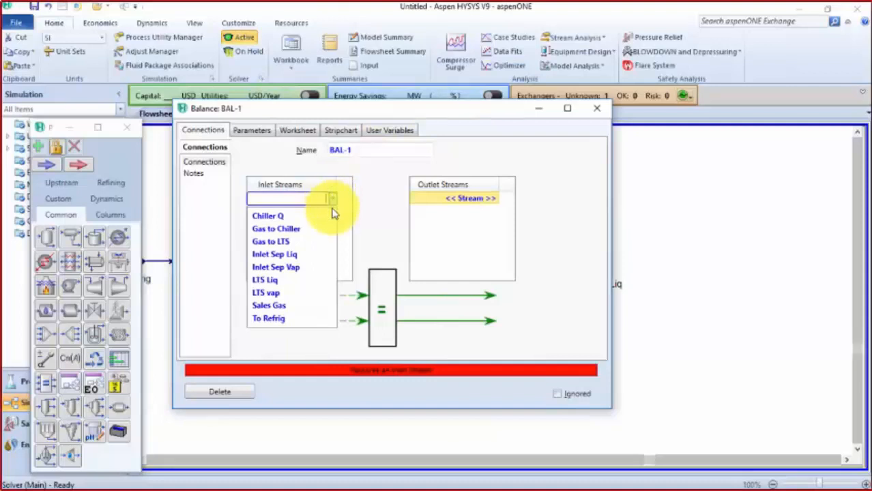
left_click(311, 305)
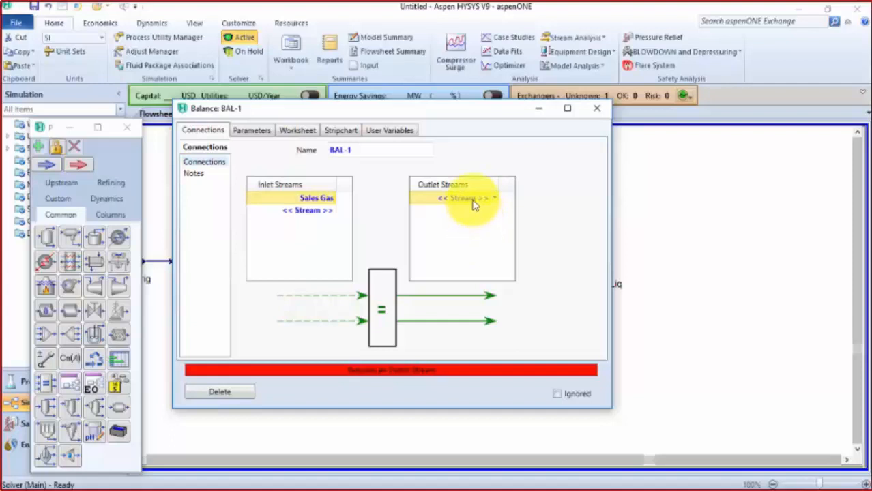
type("HC Dew Point")
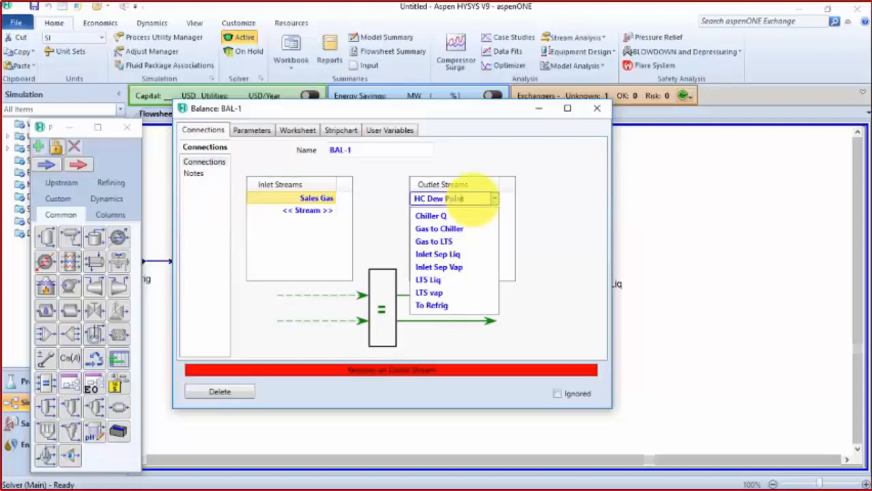
left_click(553, 179)
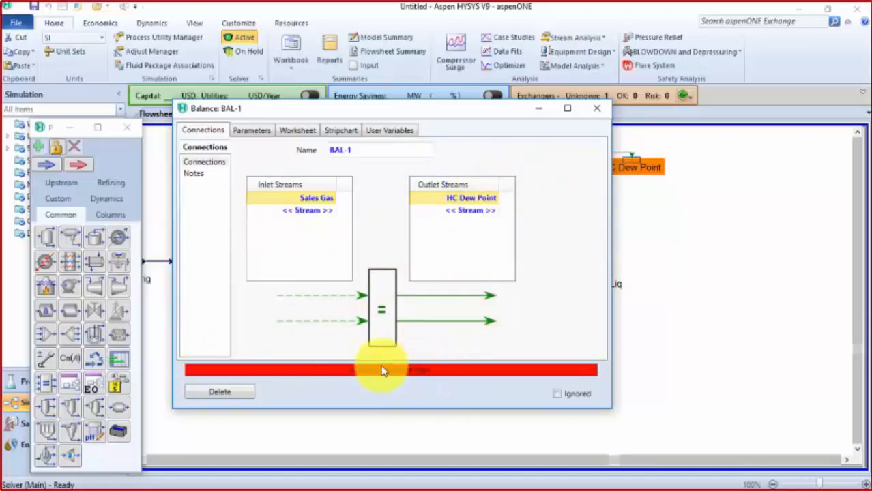
Step: Set the balance type of BAL-1 to Component Mole Flow and close its properties
left_click(251, 134)
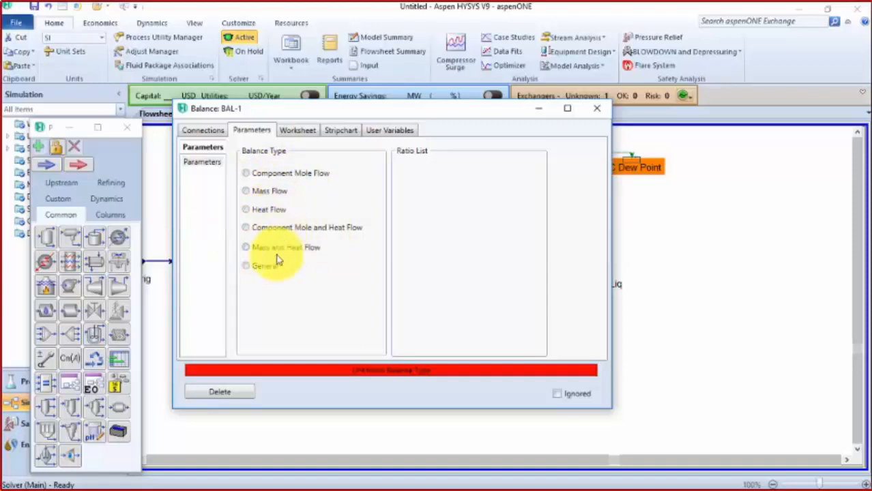
left_click(245, 173)
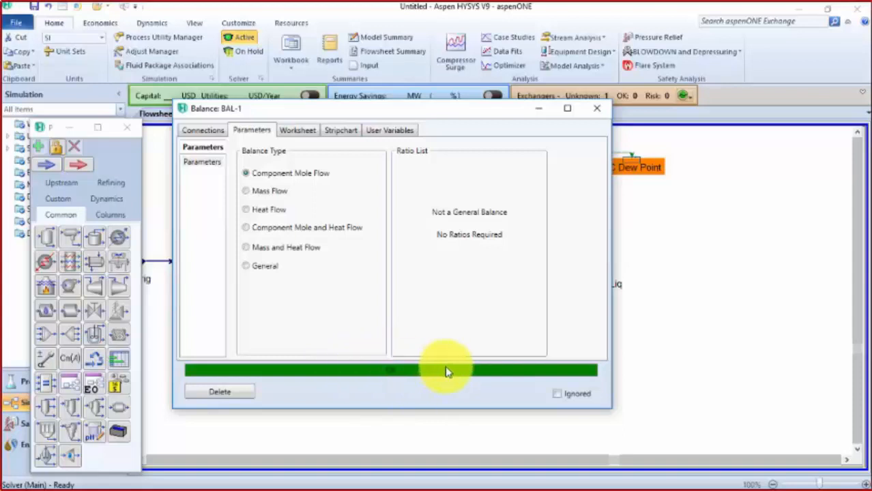
left_click(597, 108)
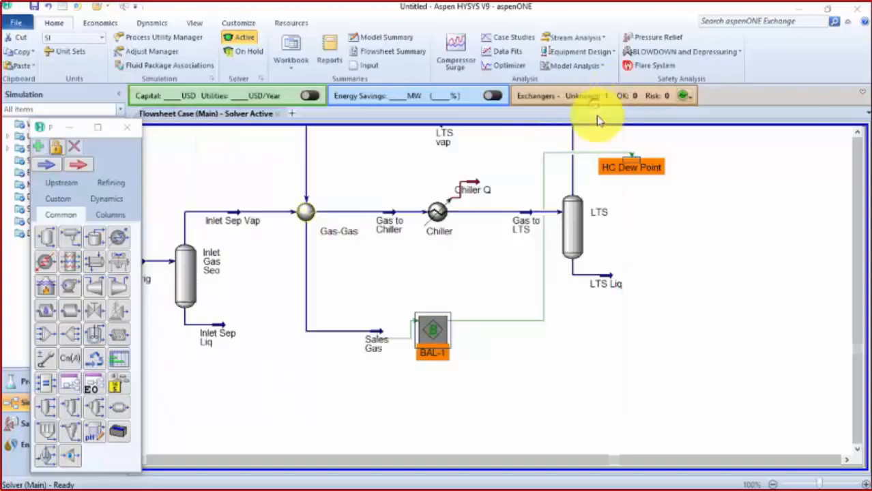
Step: Move the HC Dew Point stream close to BAL-1 and shift the Sales Gas stream and the balance block lower
scroll(612, 330, "down", 2)
left_click(481, 323)
left_click_drag(628, 191, 566, 354)
scroll(427, 379, "up", 2)
left_click_drag(415, 331, 405, 363)
left_click(452, 357)
left_click_drag(467, 333, 459, 379)
left_click(539, 376)
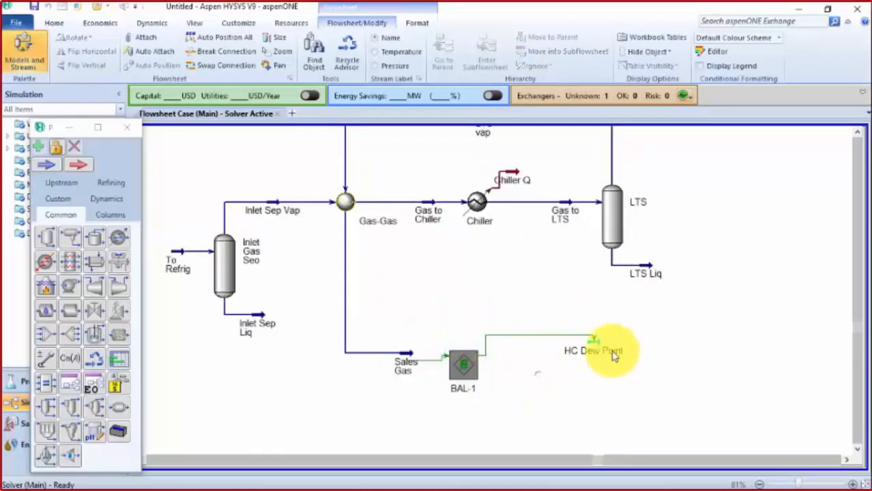
left_click_drag(595, 344, 518, 353)
left_click_drag(457, 366, 451, 384)
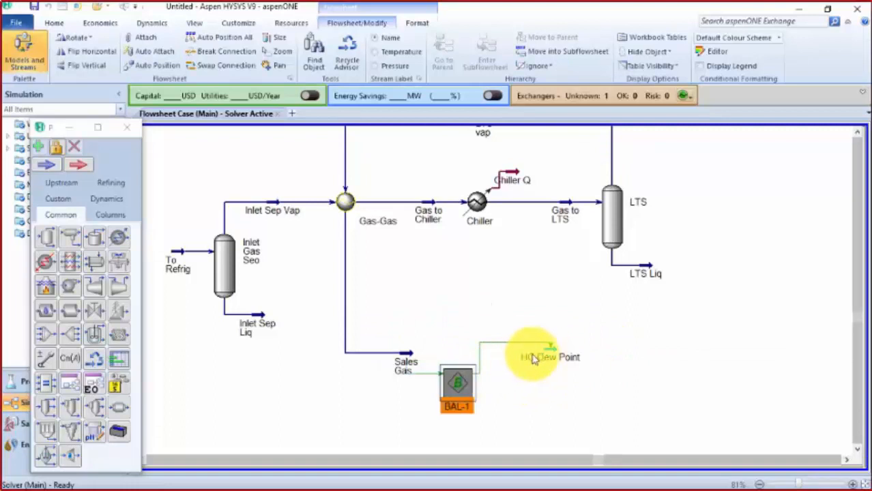
left_click_drag(543, 354, 518, 365)
Step: Open the HC Dew Point stream and review its composition and conditions
scroll(584, 412, "up", 2)
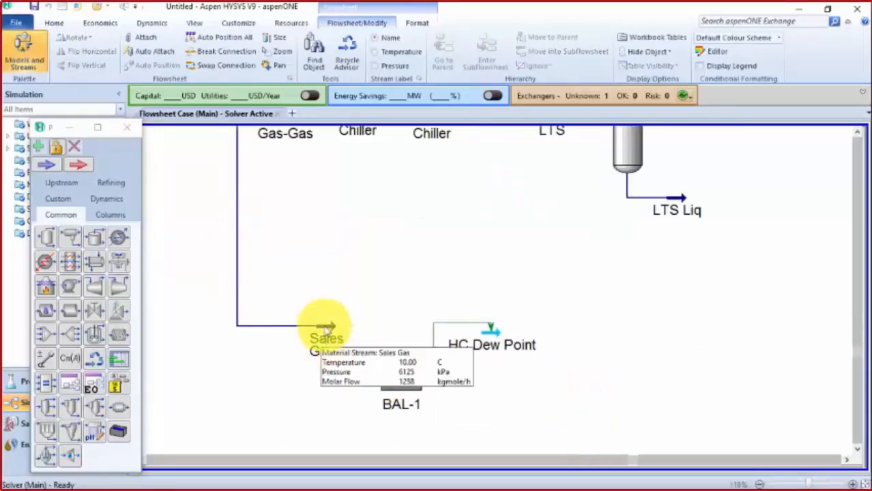
left_click(497, 339)
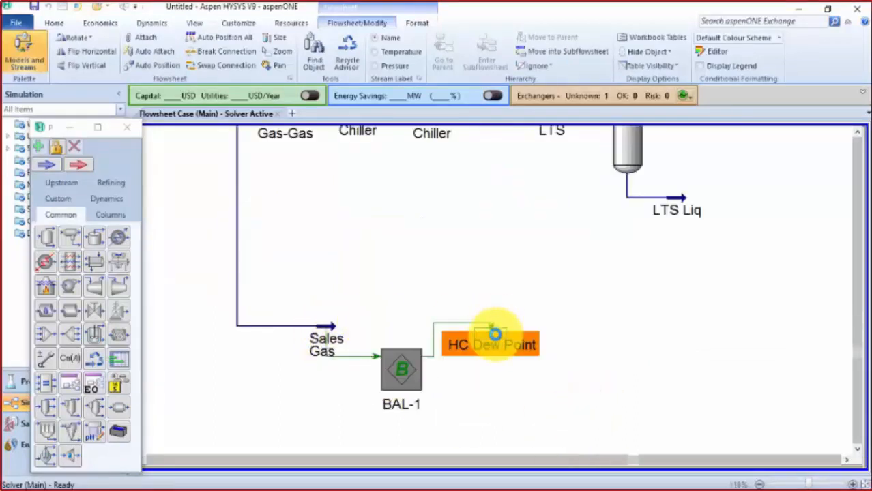
double_click(495, 334)
left_click(80, 206)
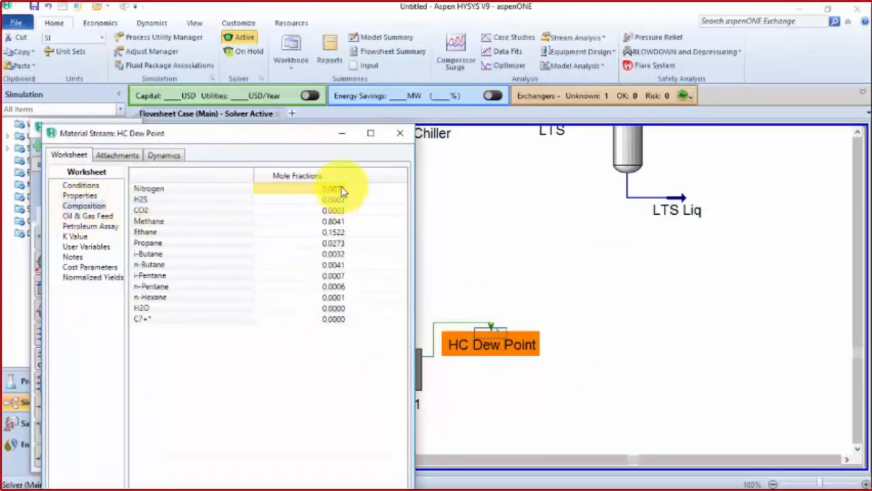
left_click(81, 185)
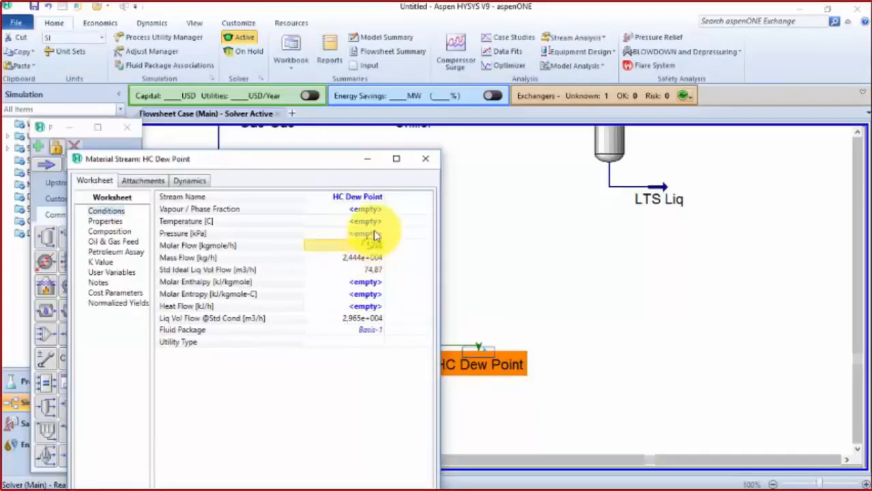
Step: Specify the HC Dew Point stream with a pressure of 6000 kPa and a vapour fraction of 1
left_click_drag(312, 162, 379, 73)
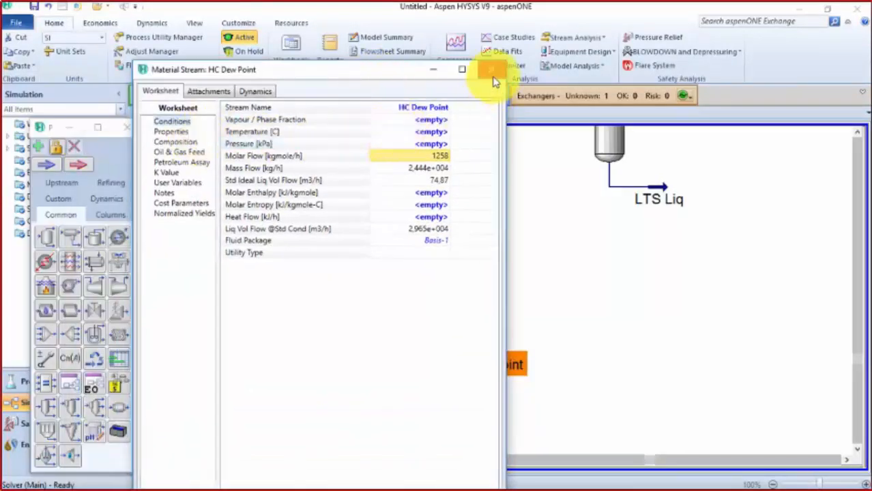
left_click(443, 121)
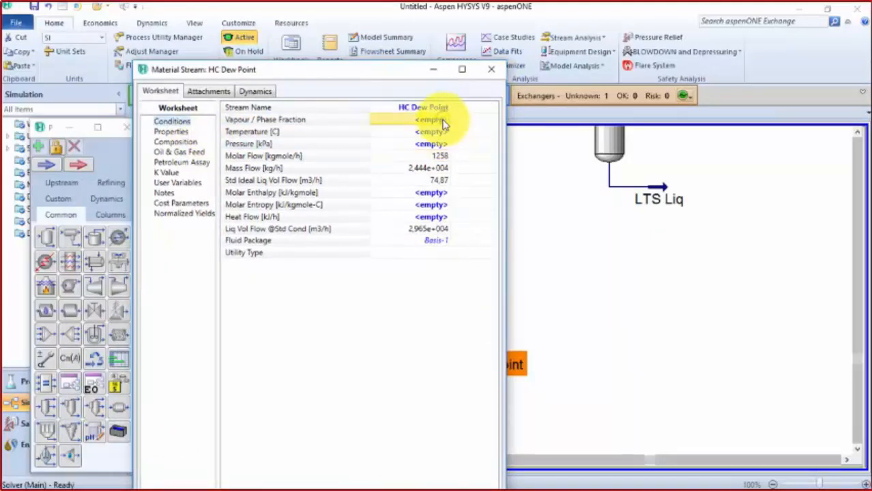
left_click(415, 145)
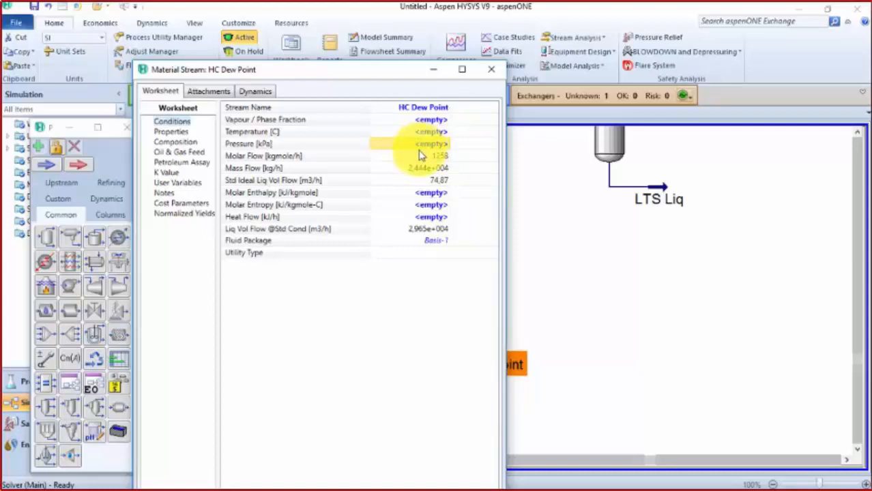
type("6000")
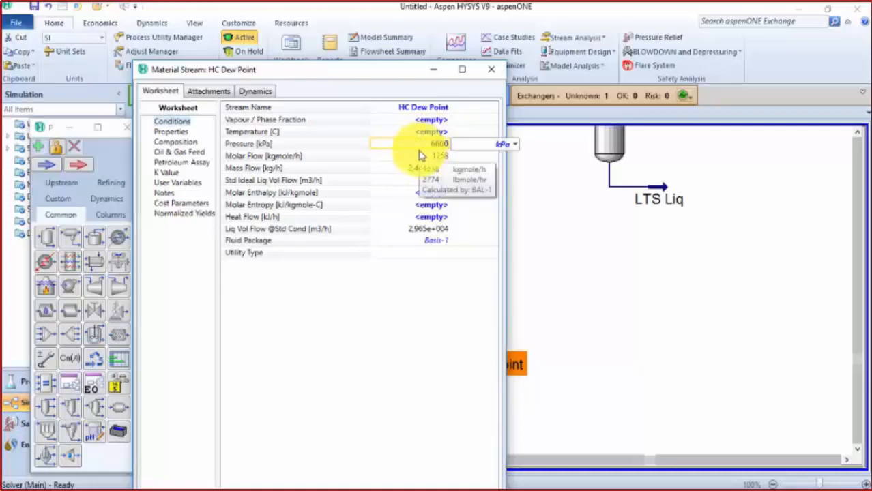
key("Return")
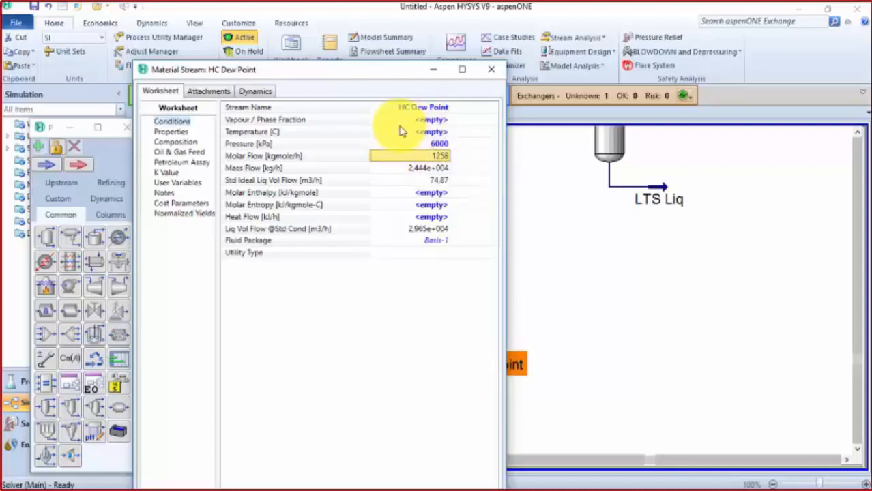
left_click(440, 120)
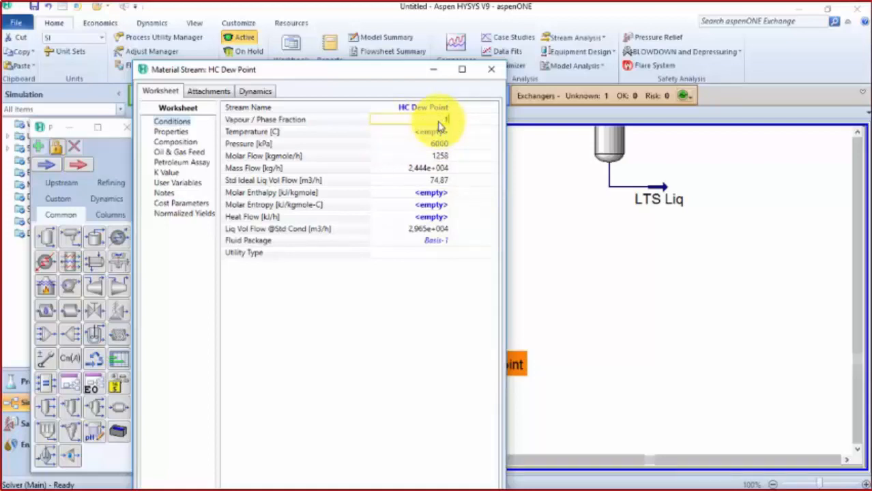
key("Return")
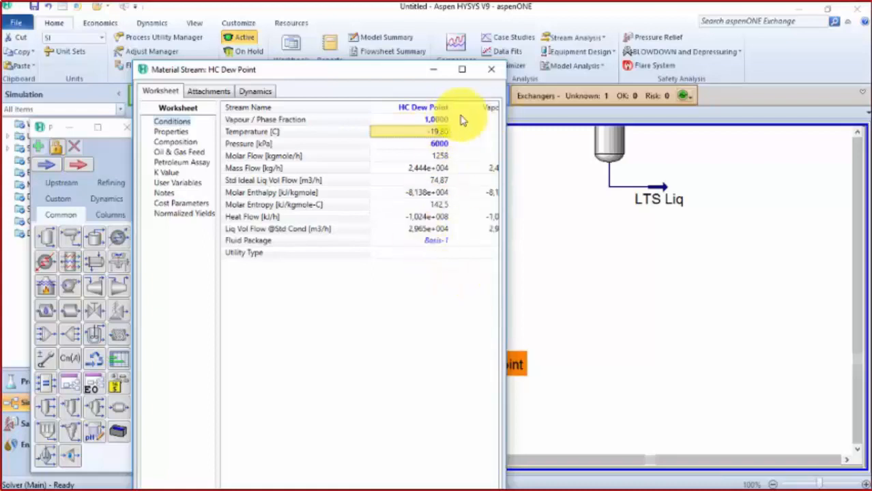
Step: Check the calculated temperature of the HC Dew Point stream against its specified pressure, and close its properties
mouse_move(438, 135)
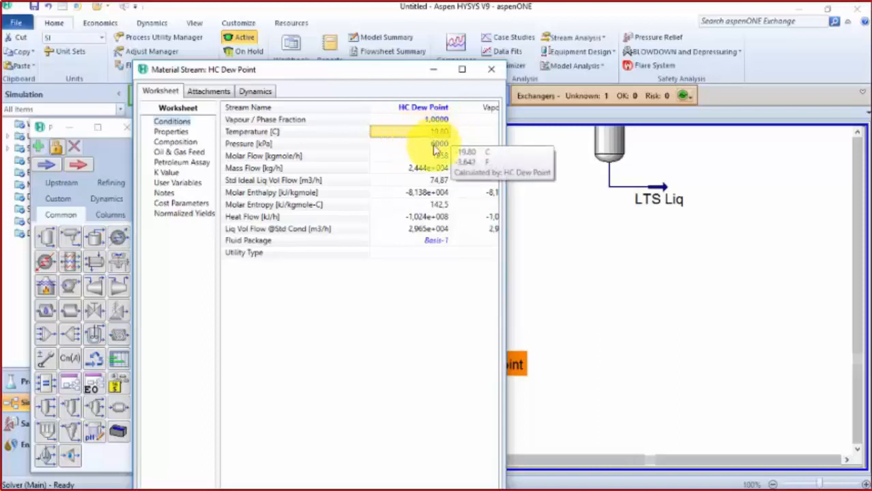
left_click(441, 145)
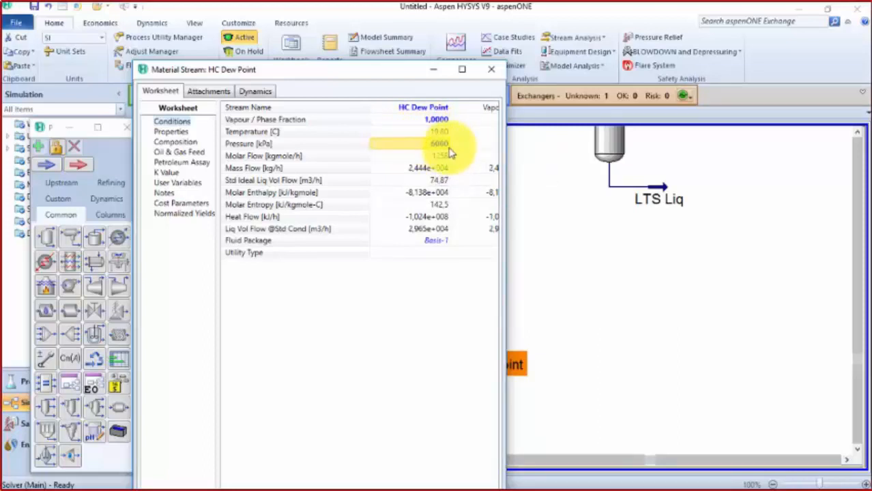
left_click(437, 132)
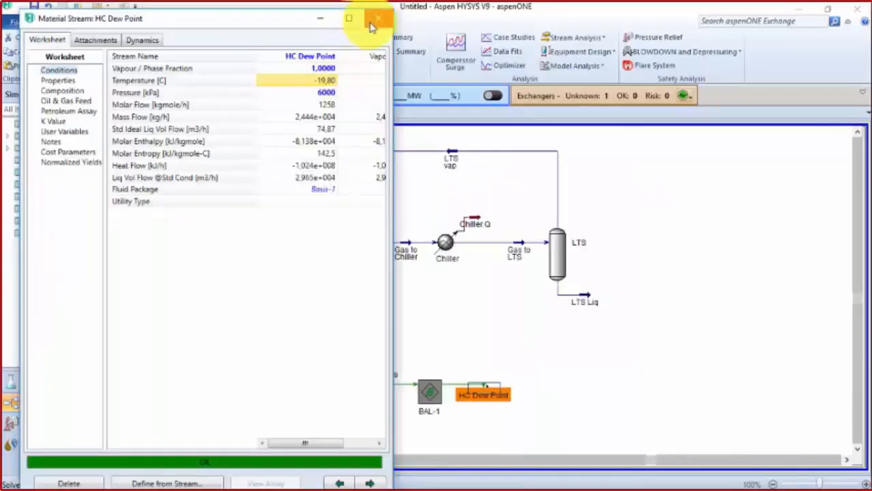
left_click(370, 18)
left_click(638, 300)
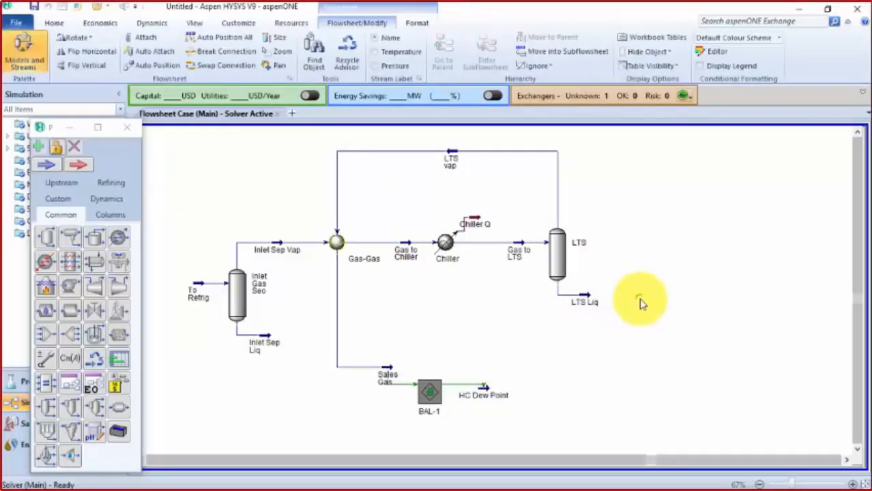
scroll(474, 291, "down", 1)
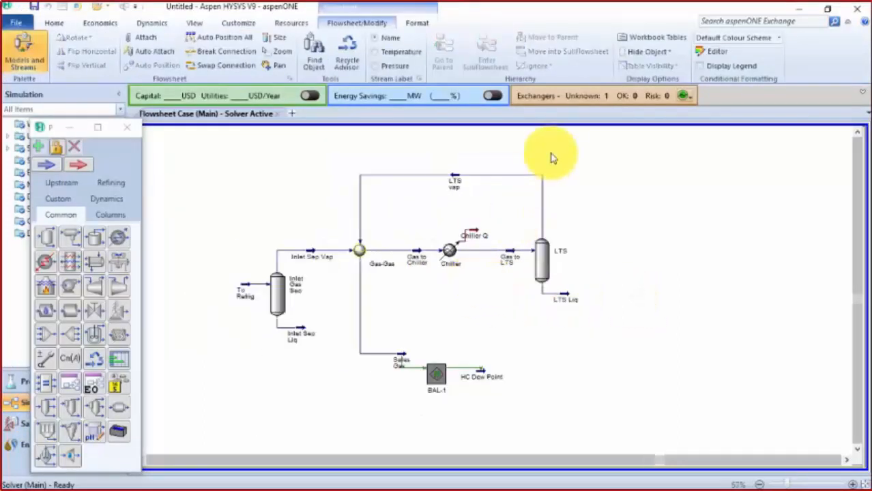
scroll(553, 157, "up", 1)
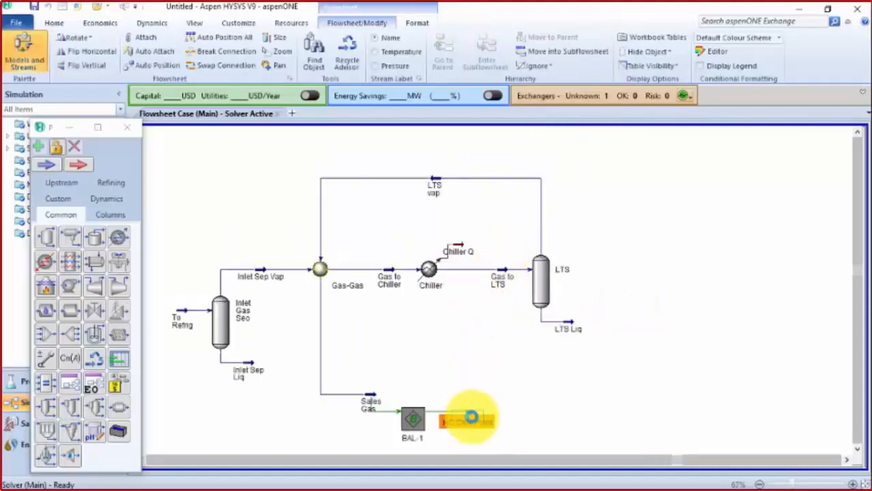
double_click(471, 417)
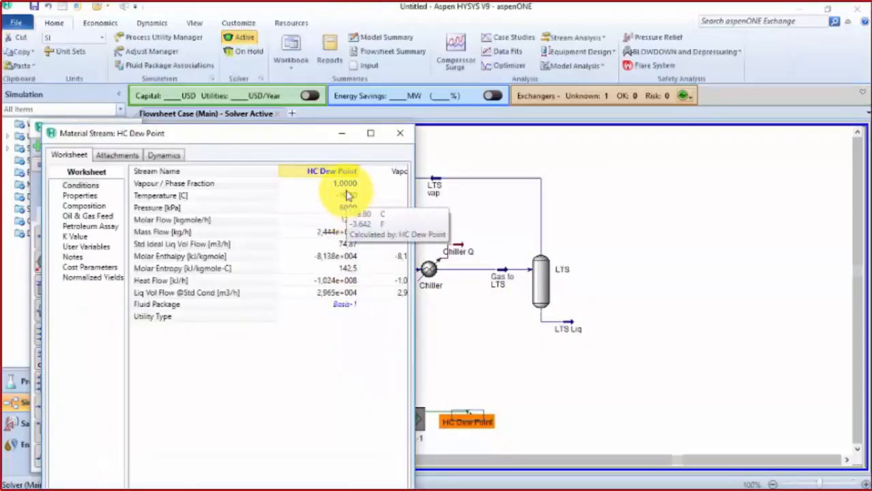
left_click(400, 133)
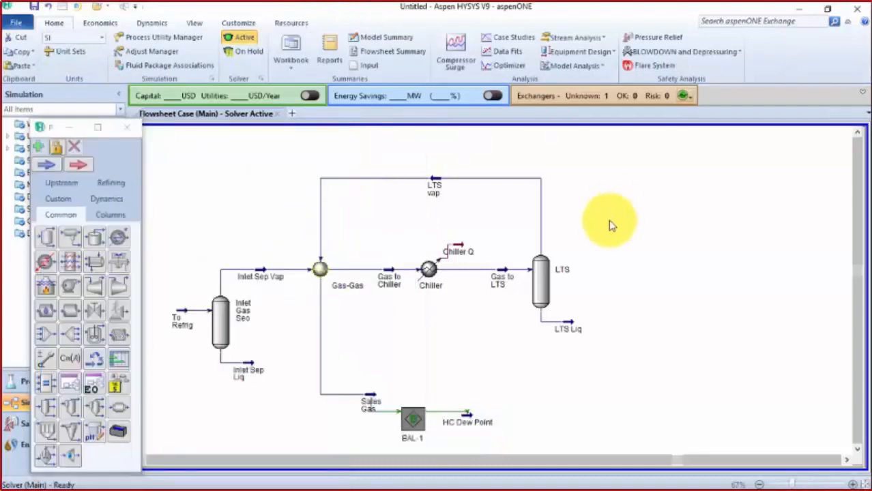
Step: Open the Gas to LTS stream, examine its temperature specification, and close its properties
scroll(506, 209, "down", 1)
scroll(506, 208, "up", 1)
left_click(541, 241)
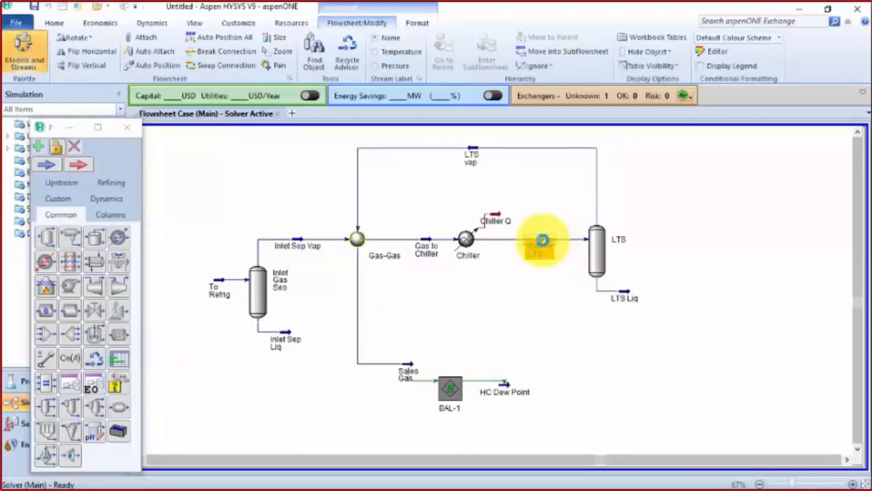
double_click(541, 241)
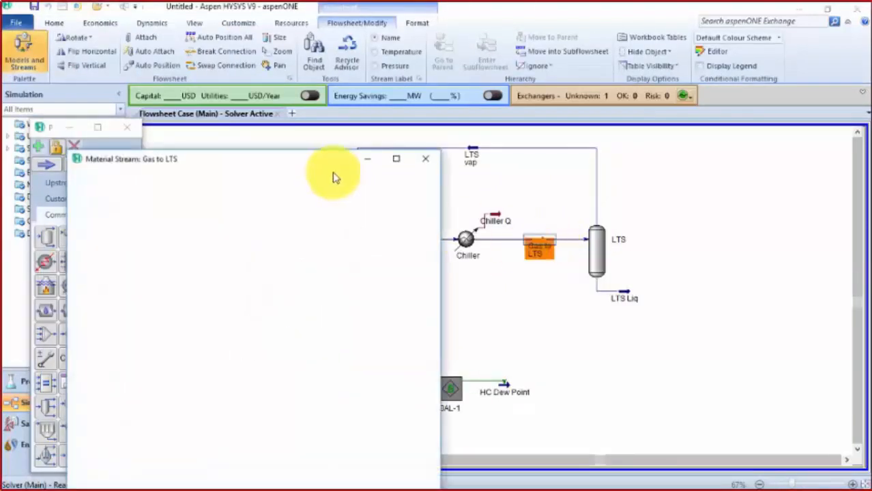
left_click_drag(314, 168, 309, 34)
left_click(360, 84)
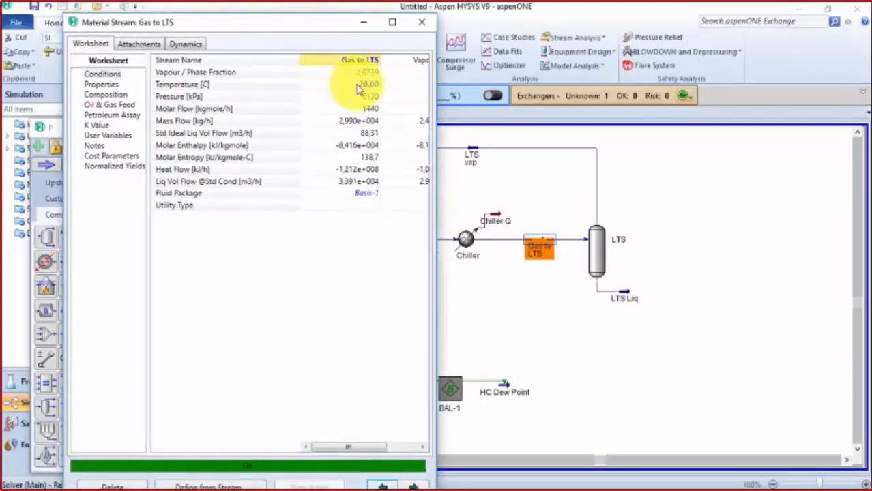
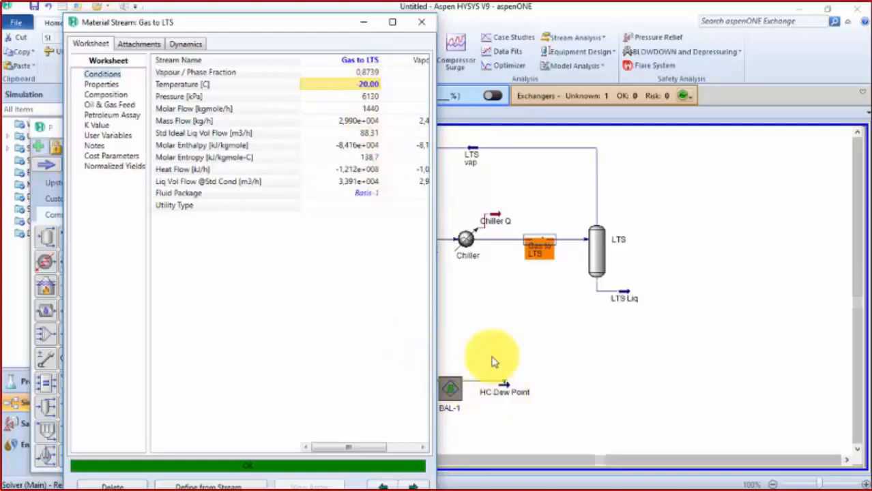
left_click(421, 26)
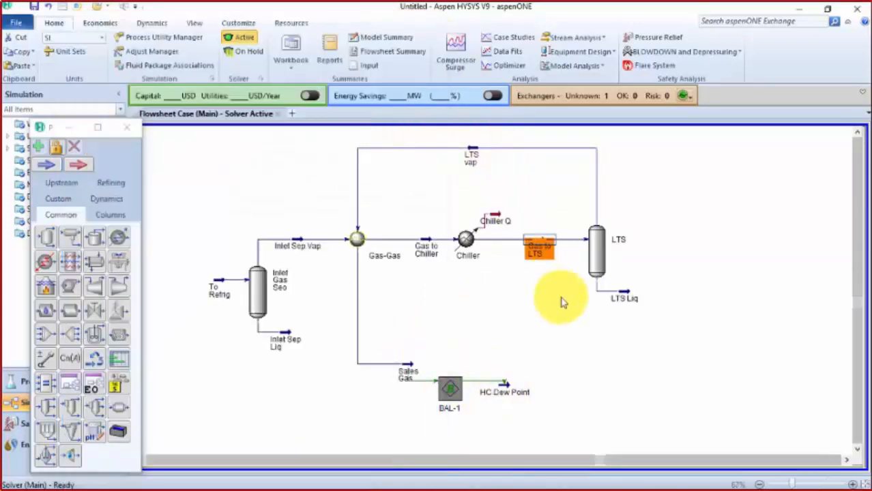
Step: Add an Adjust operation to the empty flowsheet area below the LTS separator's liquid outlet
left_click(555, 372)
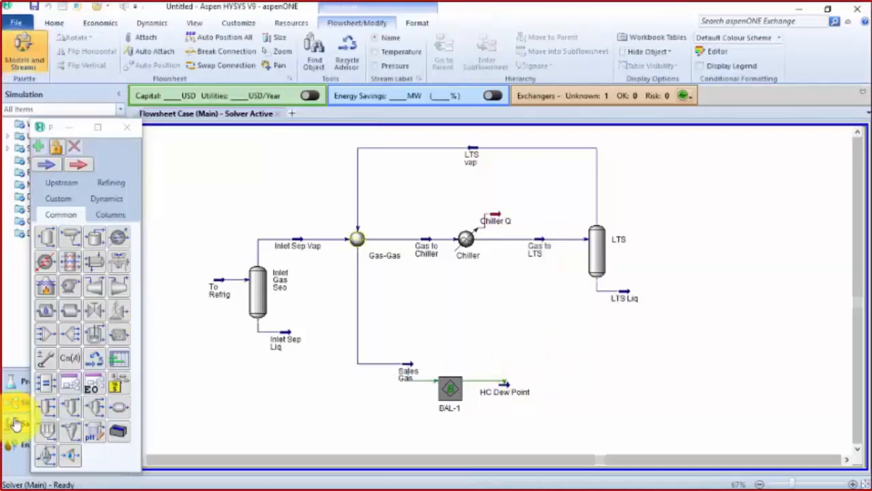
left_click(49, 364)
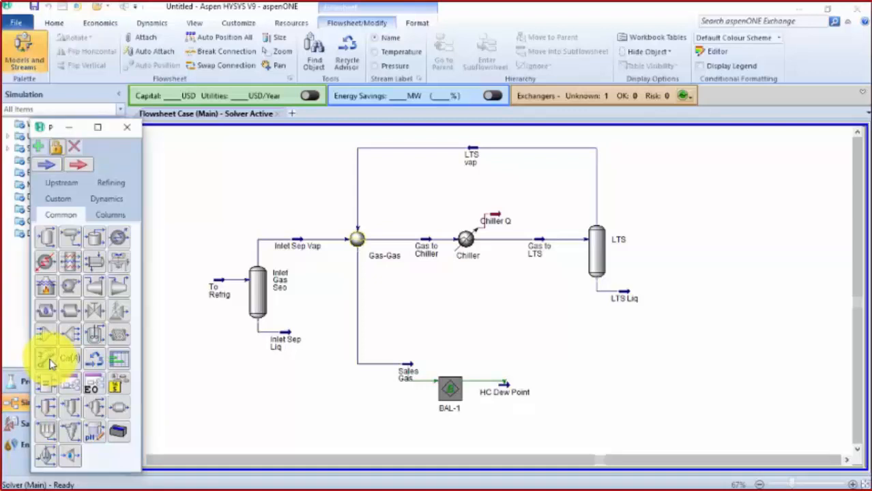
left_click(48, 360)
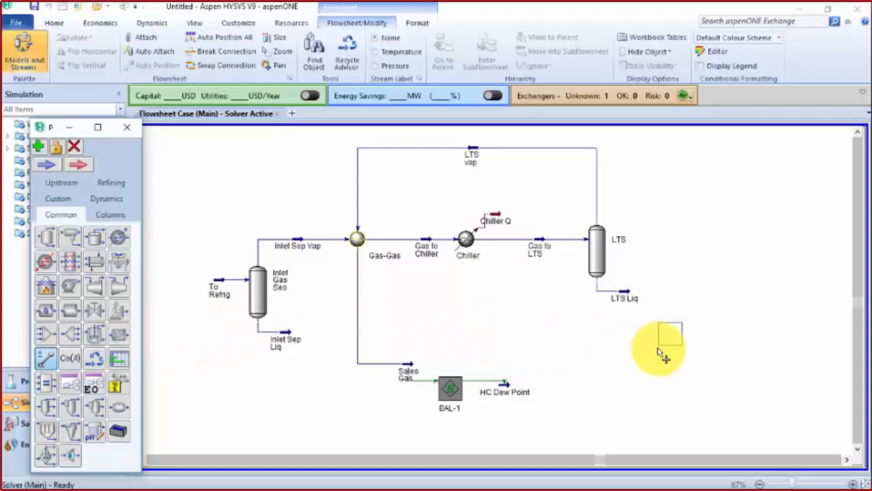
left_click(661, 381)
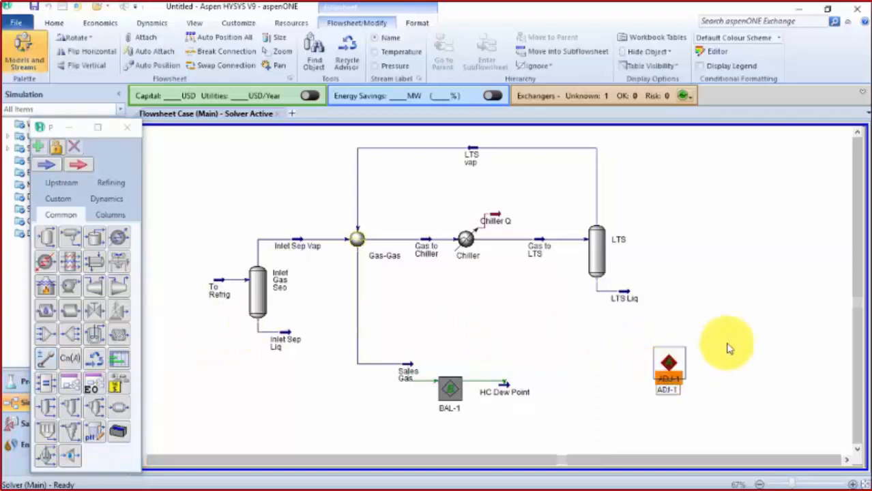
Step: Switch to the PDF guide and read the section on the Adjust tool's adjusted variable, target variable and target value
scroll(337, 298, "down", 1)
scroll(793, 252, "up", 1)
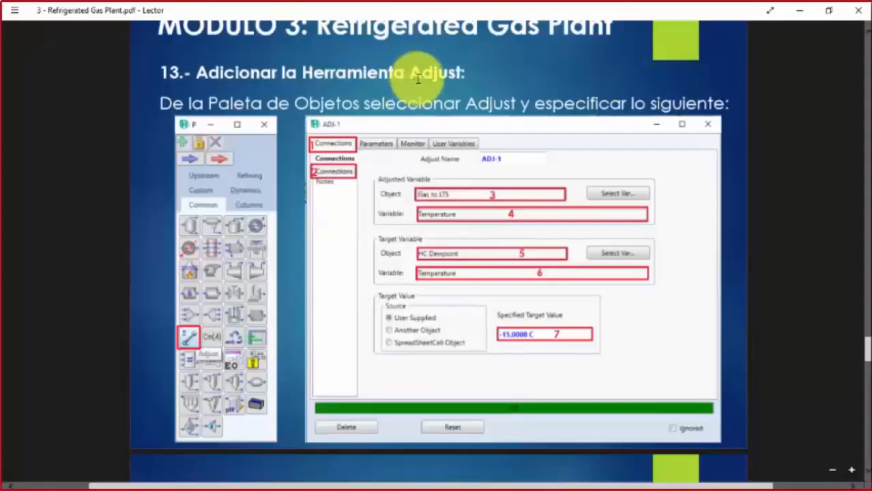
scroll(451, 192, "down", 2)
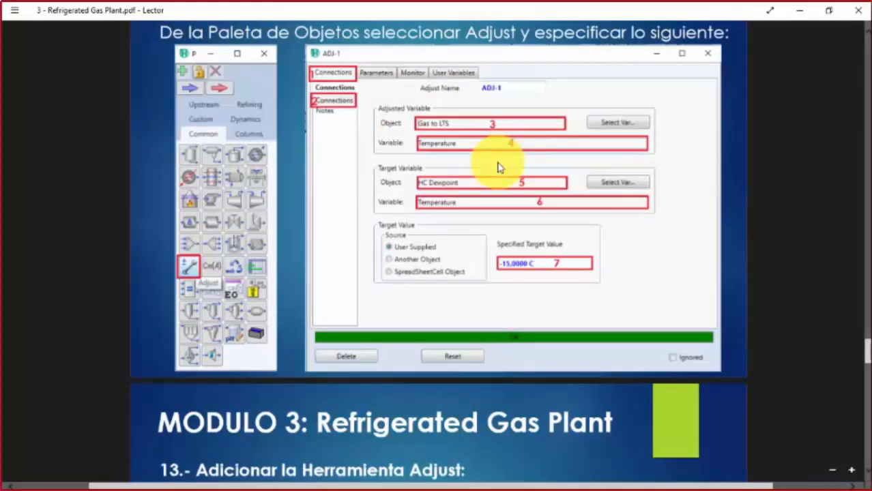
scroll(499, 168, "down", 10)
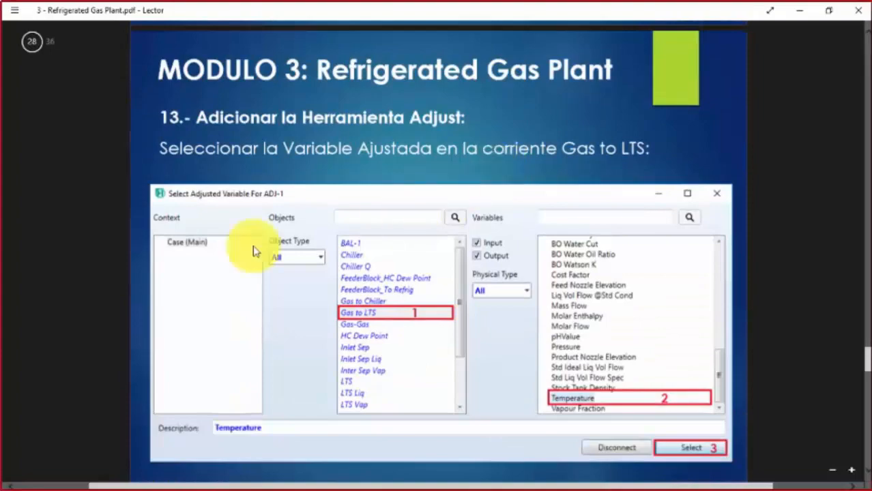
scroll(321, 189, "up", 2)
scroll(382, 171, "up", 10)
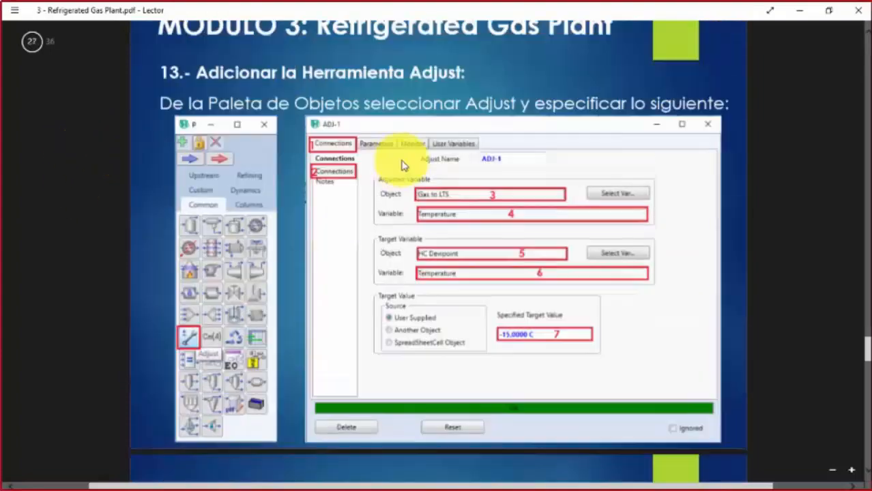
scroll(447, 186, "down", 4)
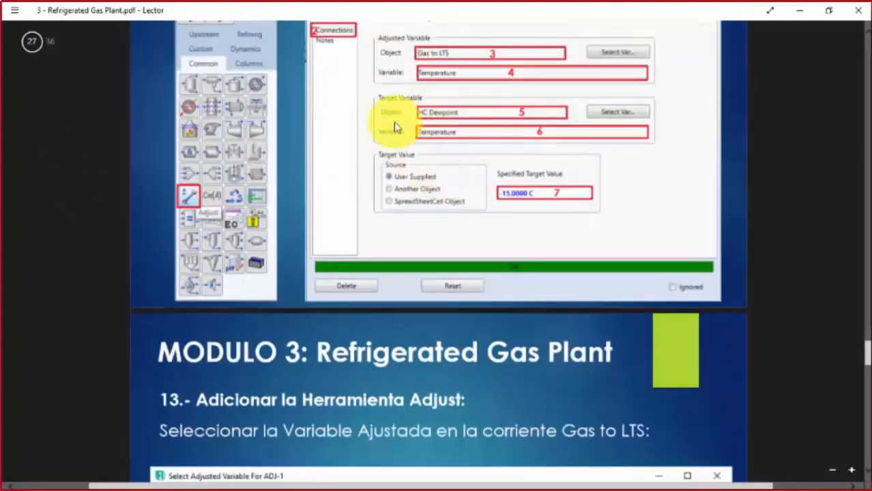
scroll(380, 256, "down", 10)
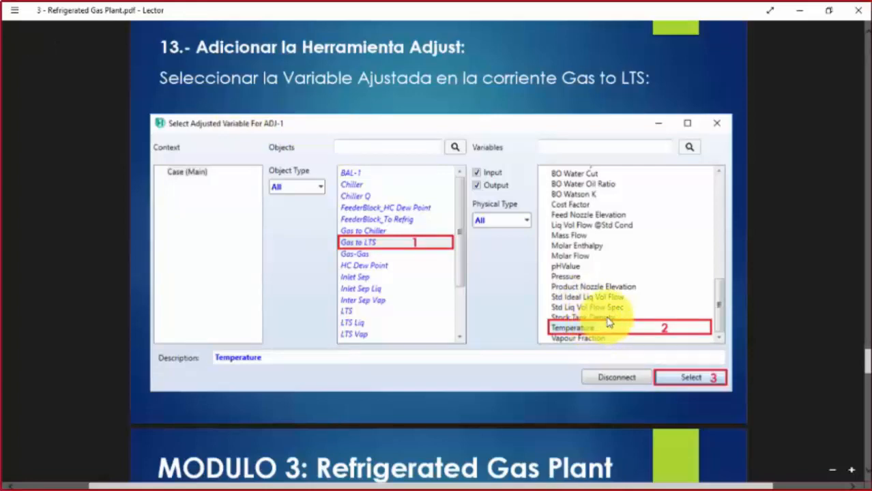
scroll(607, 321, "down", 12)
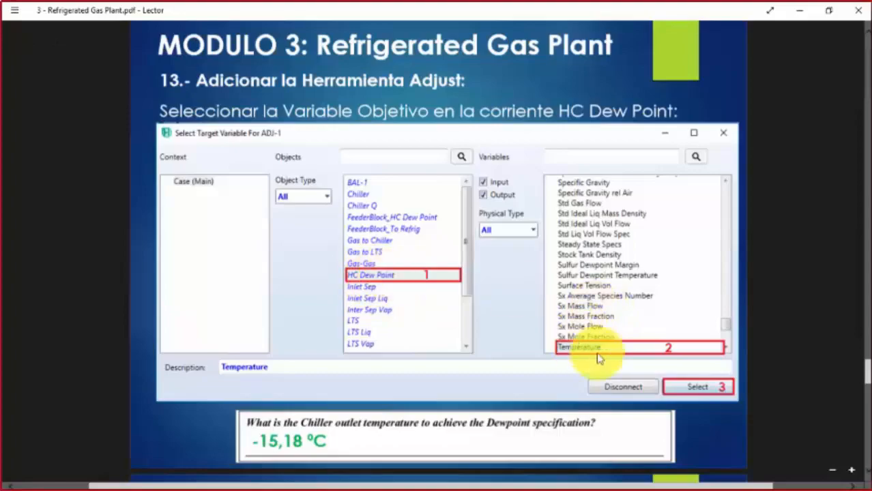
Step: Switch back to Aspen HYSYS, move the Adjust operation slightly closer to the LTS separator, and open its properties
key("alt+Tab")
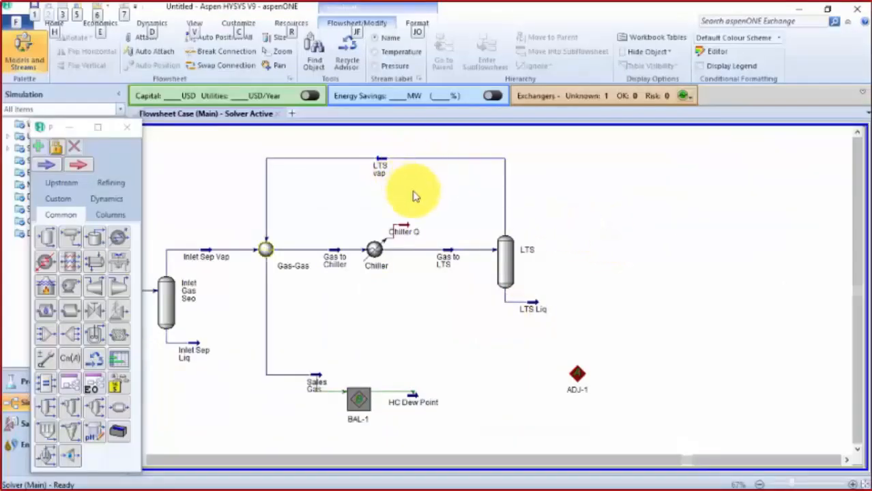
scroll(529, 282, "down", 3)
scroll(558, 345, "up", 1)
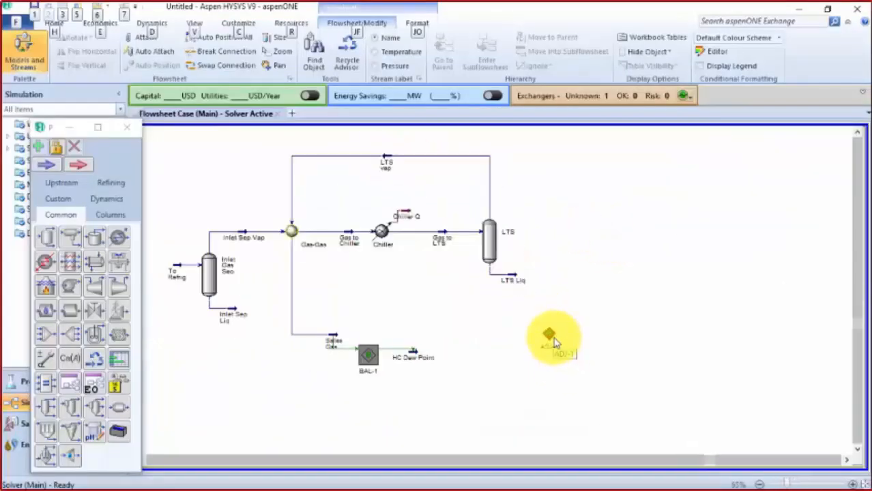
left_click_drag(552, 335, 530, 341)
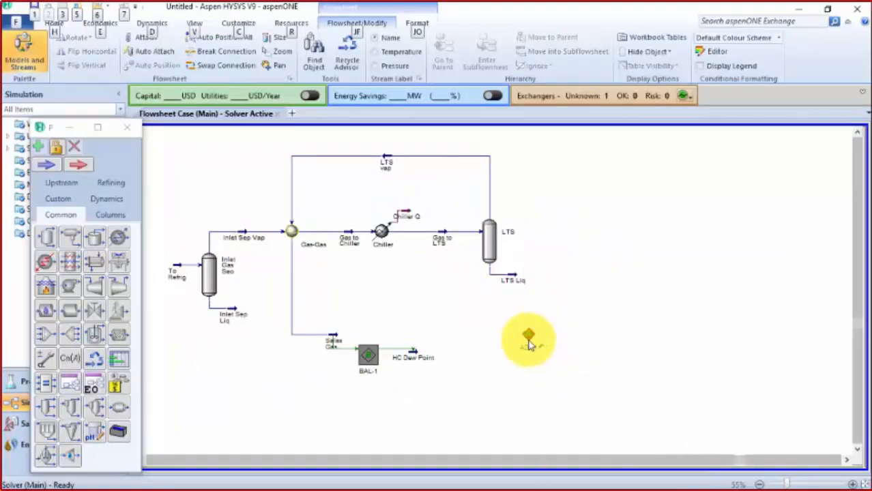
left_click(530, 337)
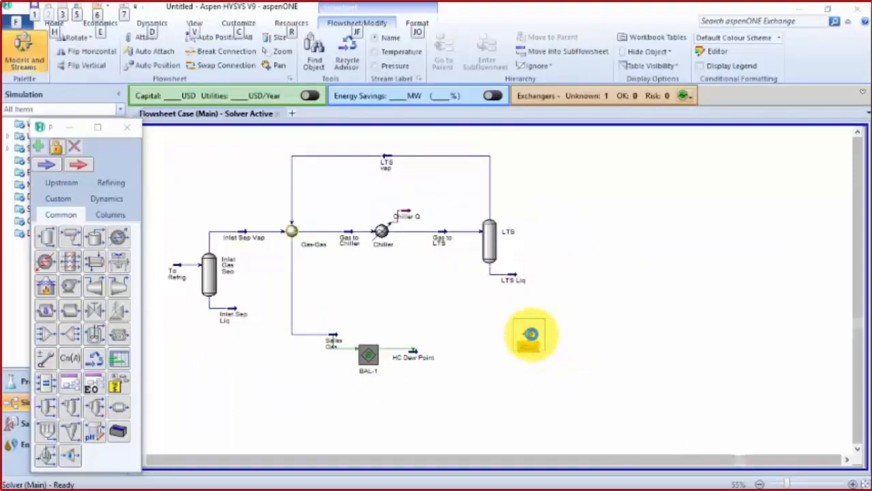
double_click(530, 334)
left_click_drag(394, 187, 476, 63)
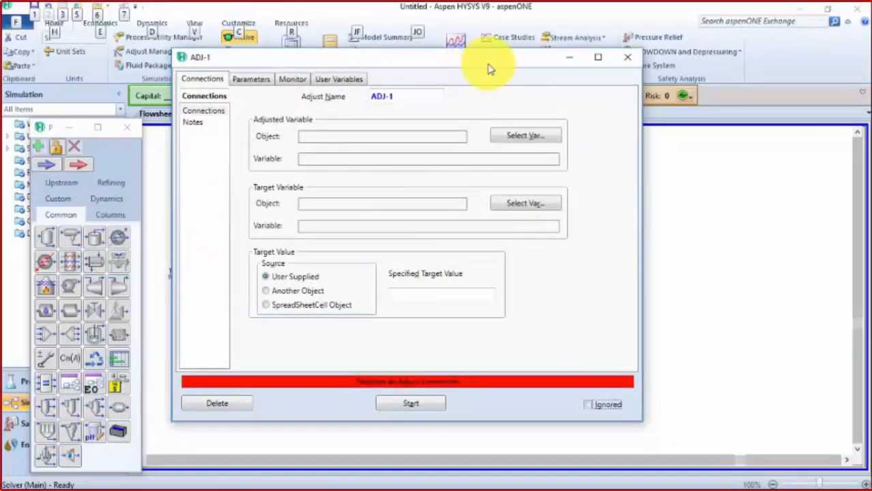
Step: Assign the Temperature of the Gas to LTS stream as the Adjust operation's adjusted variable
left_click(508, 145)
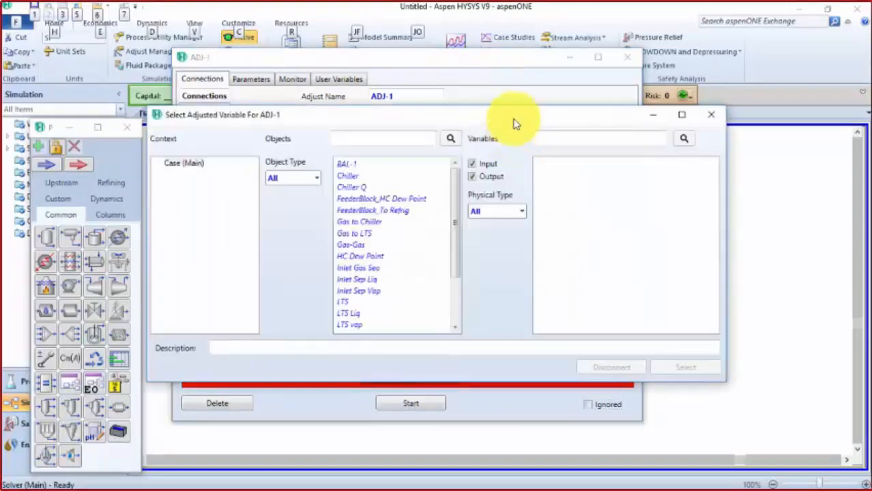
left_click(364, 235)
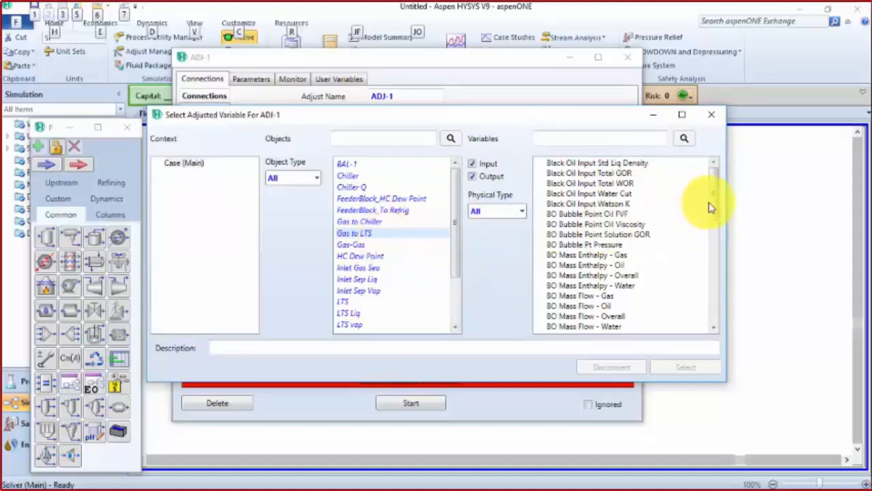
left_click_drag(712, 218, 723, 311)
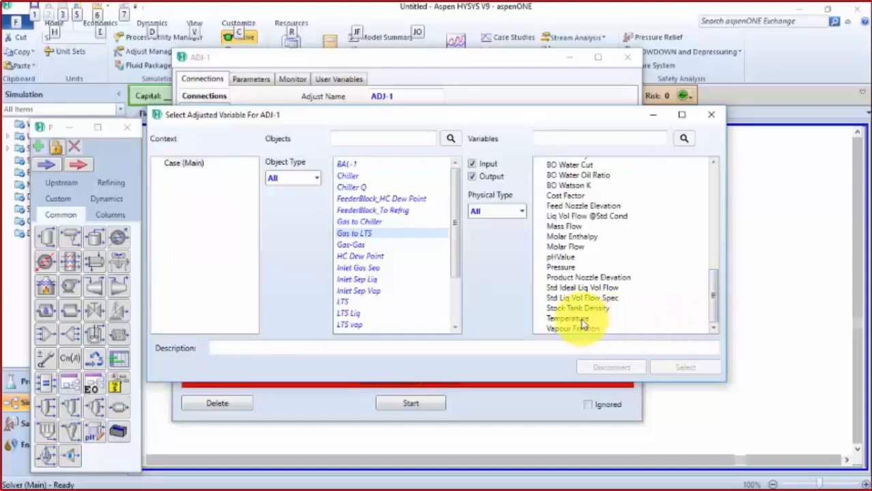
left_click(566, 318)
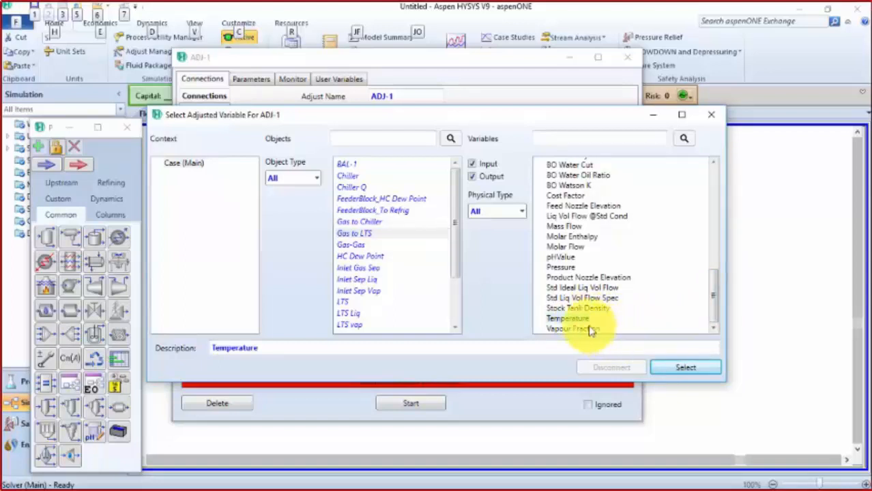
left_click(685, 368)
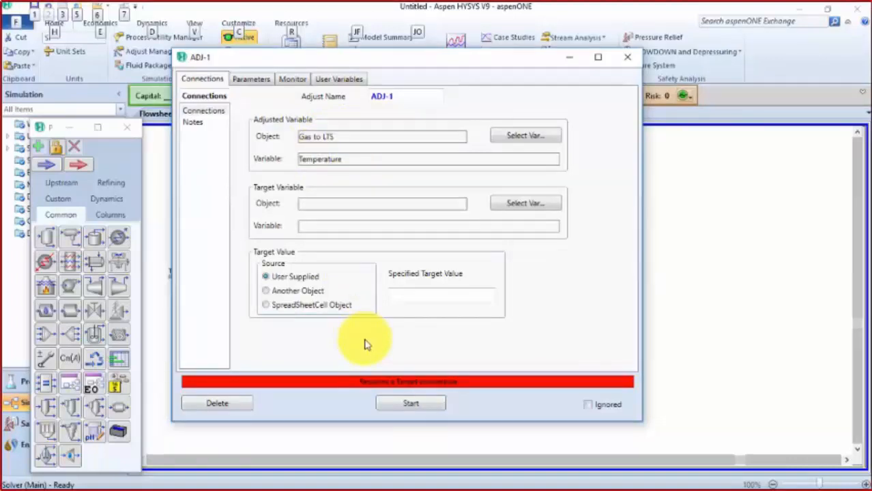
Step: Assign the Temperature of the HC Dew Point stream as the Adjust operation's target variable
mouse_move(439, 61)
left_mouse_down()
mouse_move(475, 82)
mouse_move(446, 68)
left_mouse_up()
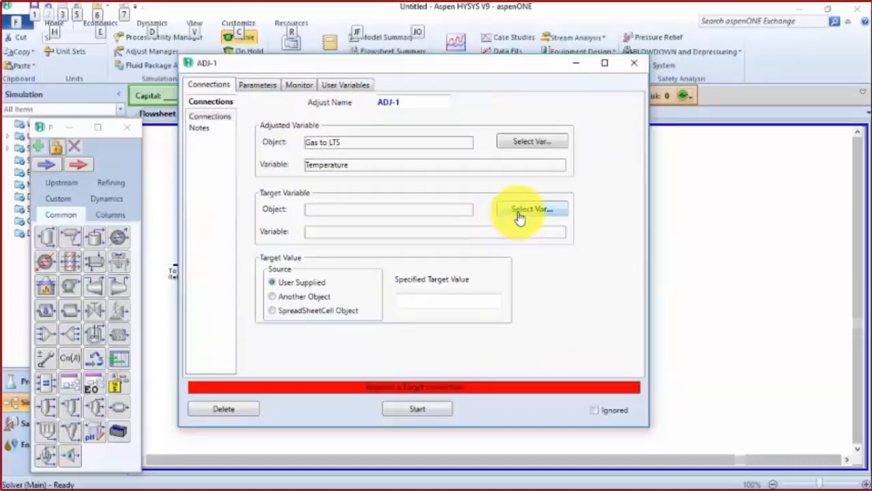
left_click(519, 217)
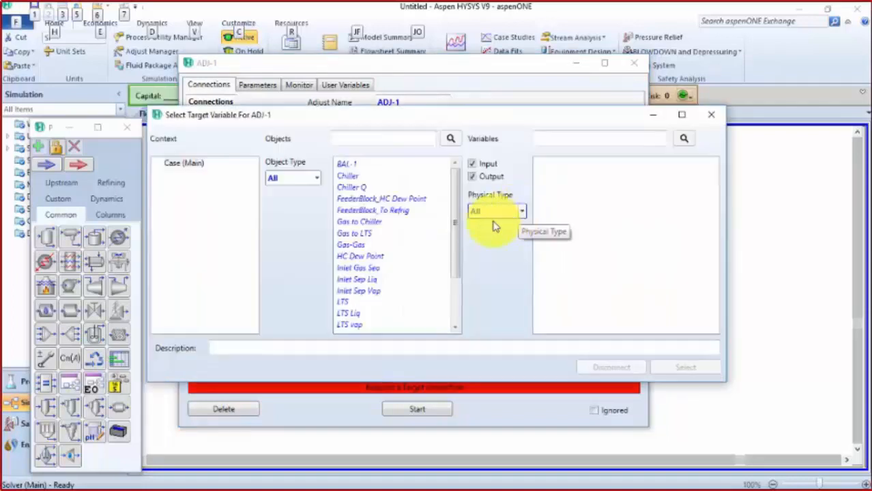
left_click_drag(457, 246, 462, 326)
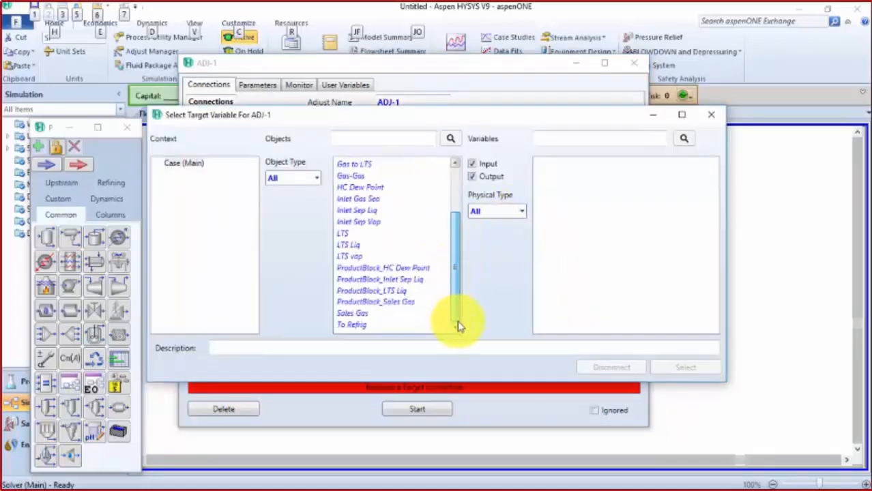
left_click(350, 190)
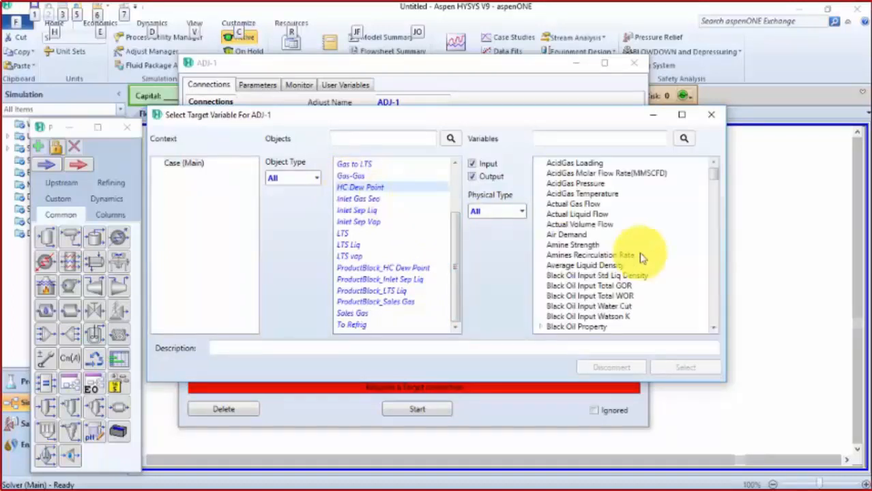
left_click(714, 182)
left_click_drag(709, 235, 709, 324)
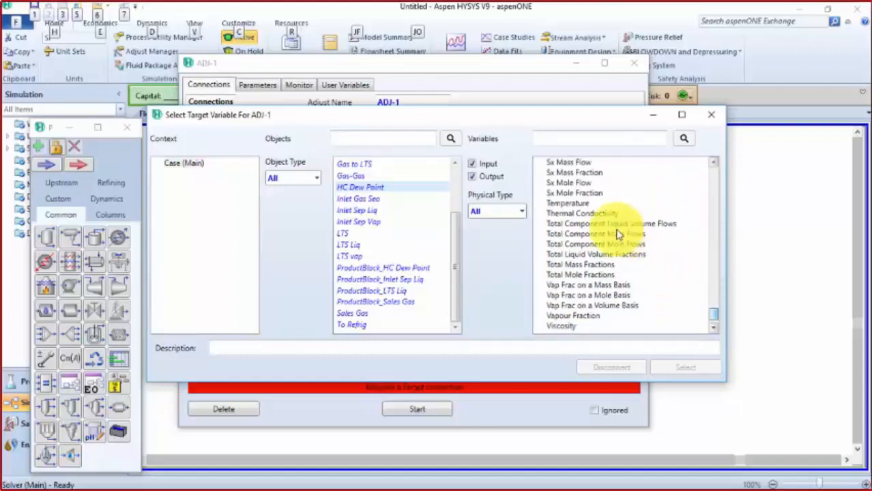
double_click(571, 203)
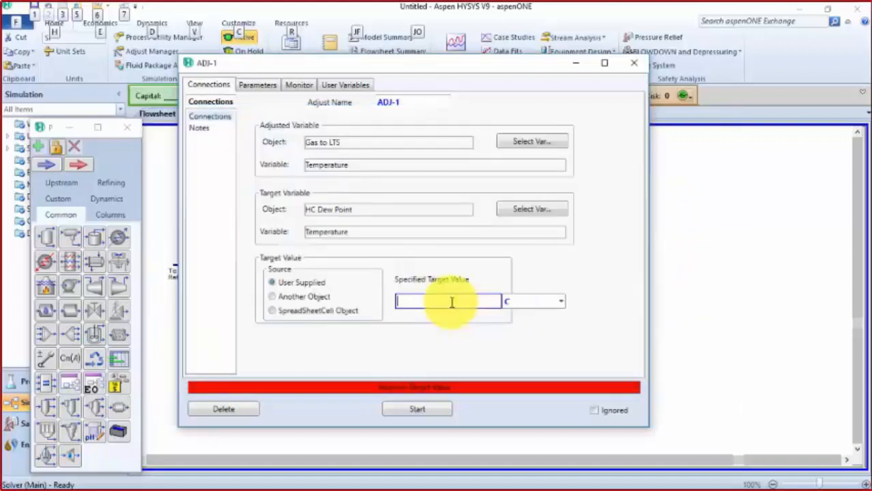
Step: Set the Adjust operation's user-supplied target value to -15 C
type("15")
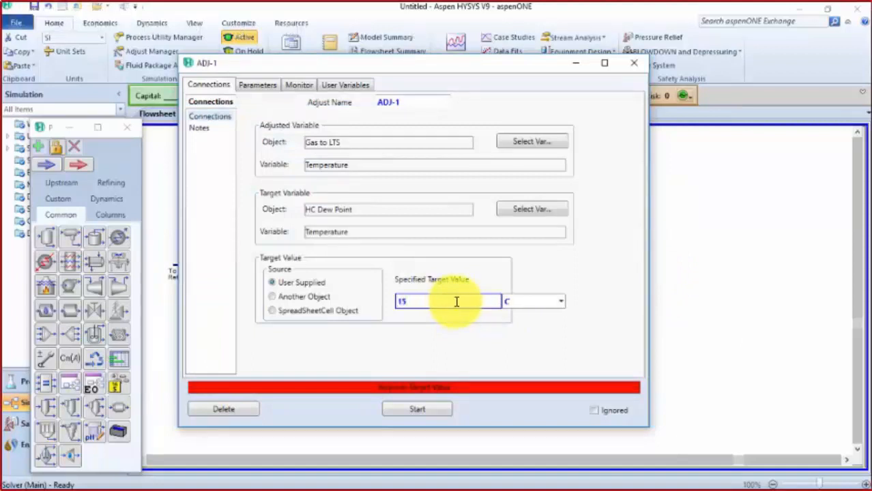
key("Return")
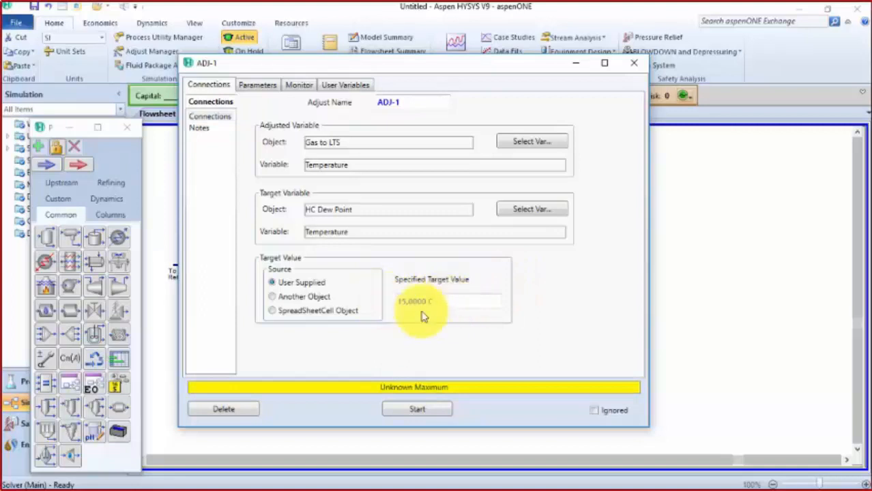
left_click(408, 301)
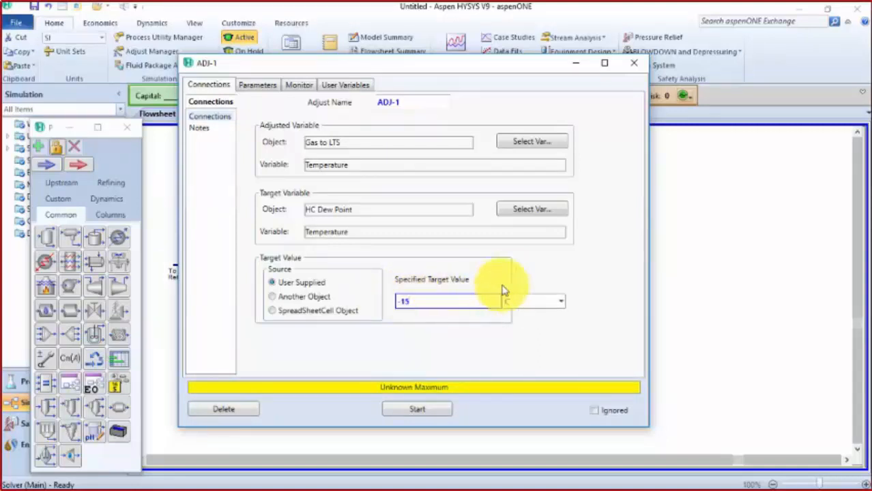
left_click(563, 268)
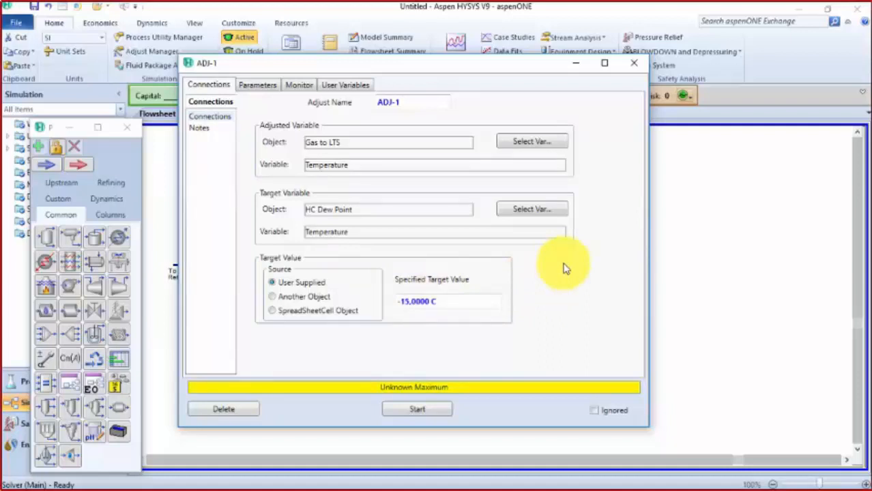
Step: Start solving the Adjust operation and close its properties
left_click(418, 412)
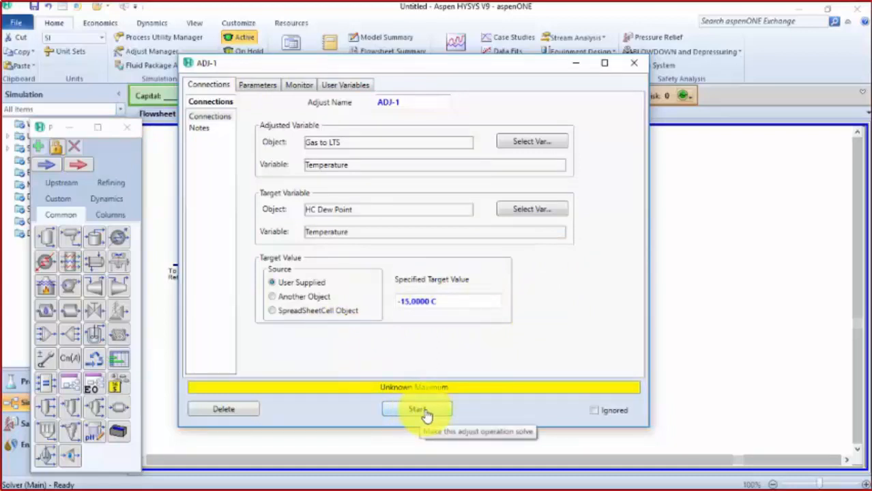
left_click(417, 410)
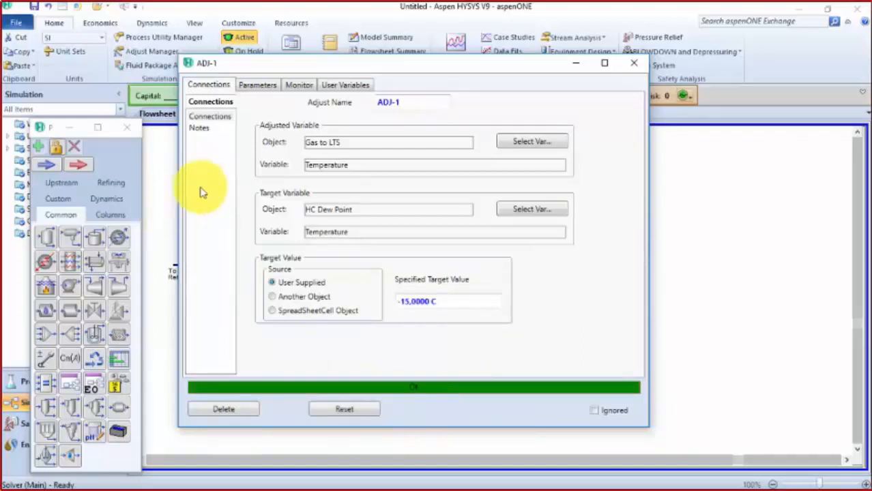
left_click(634, 63)
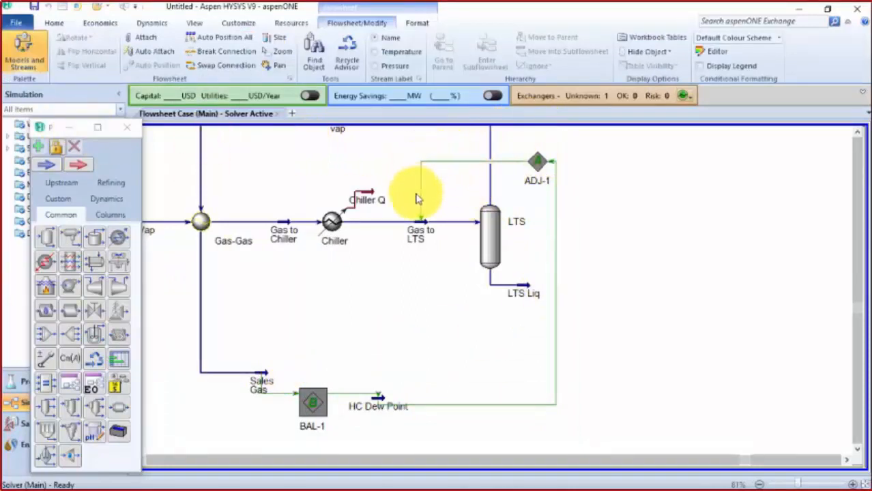
Step: Reroute the vertical connection line between HC Dew Point and the Adjust operation farther away from the LTS separator
mouse_move(422, 225)
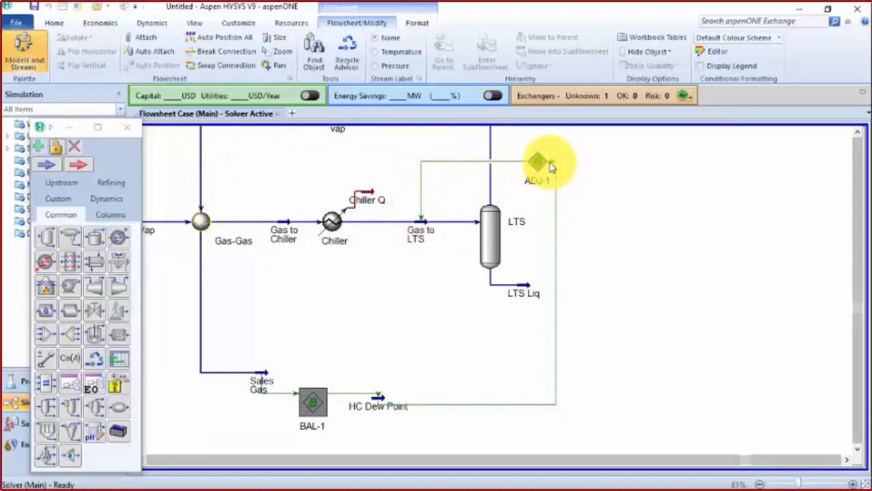
mouse_move(377, 401)
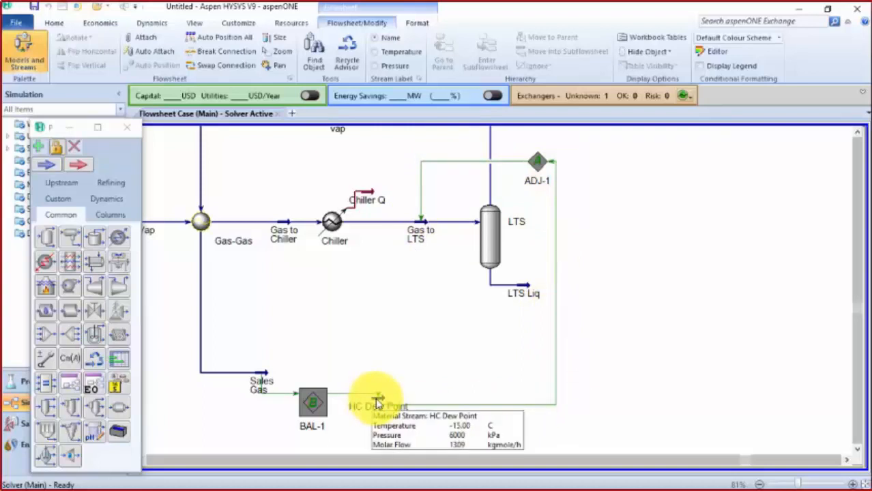
left_click_drag(557, 269, 589, 271)
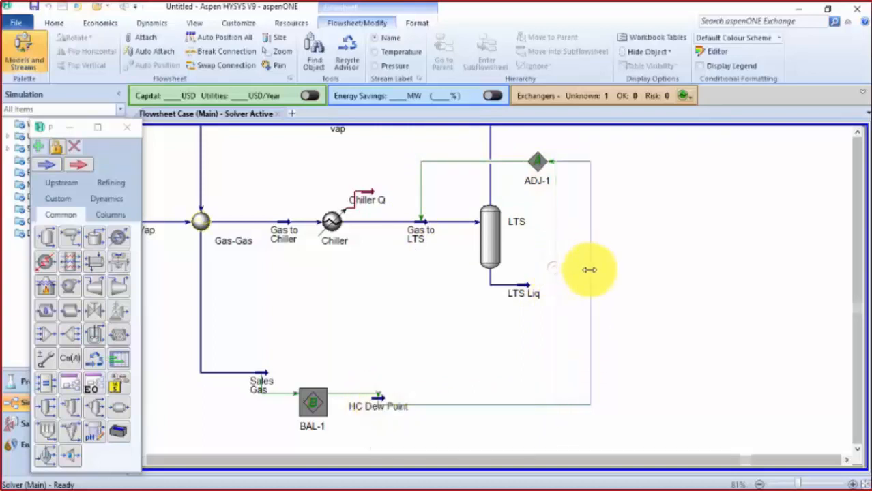
Step: Open the HC Dew Point stream, check its calculated temperature, and close its properties
left_click(380, 404)
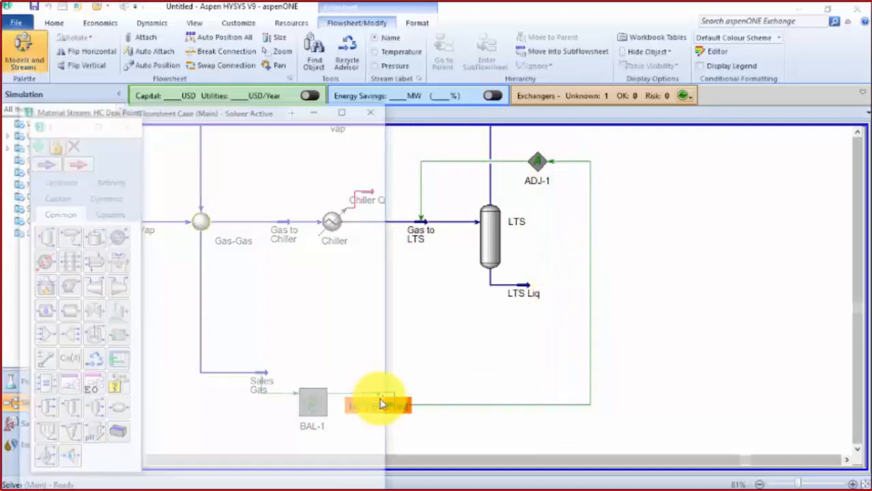
left_click_drag(259, 168, 436, 65)
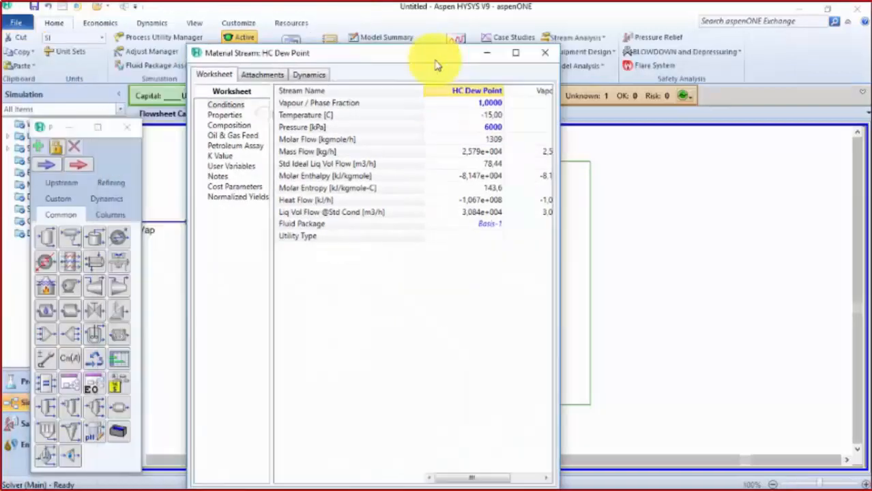
left_click(500, 116)
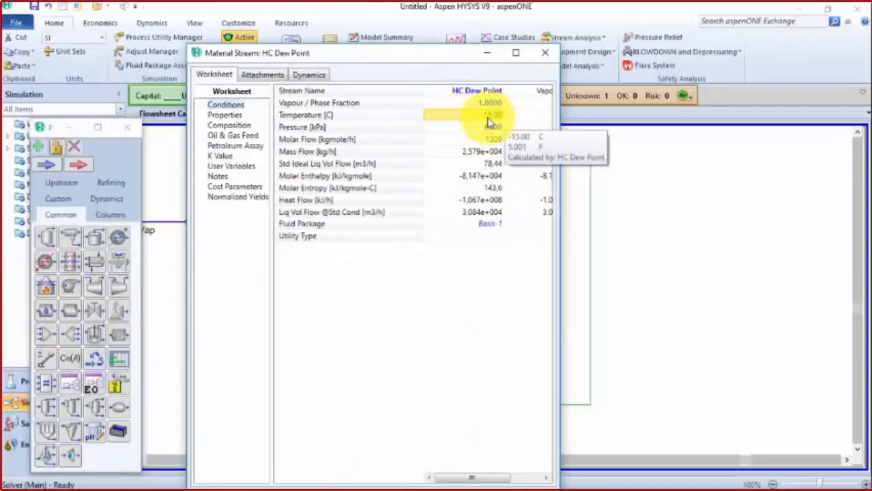
left_click(543, 58)
Step: Open the Gas to LTS stream to check the temperature obtained by the Adjust operation
left_click(420, 226)
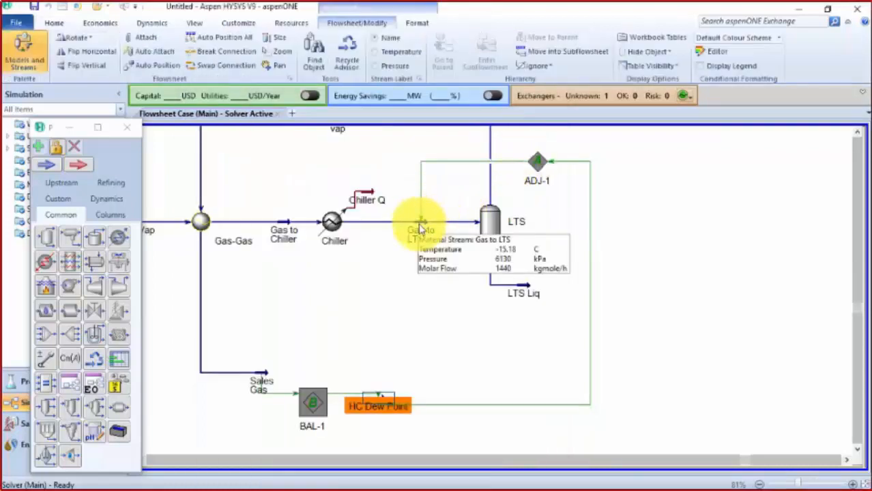
left_click(418, 225)
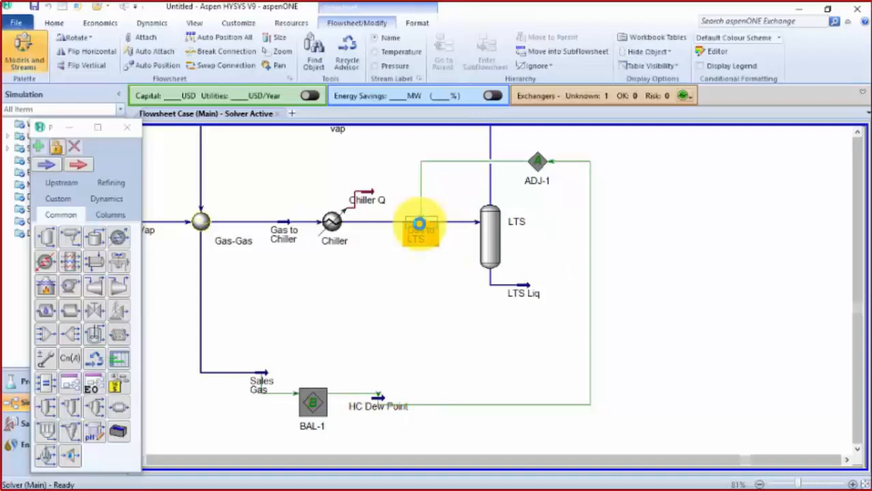
double_click(418, 225)
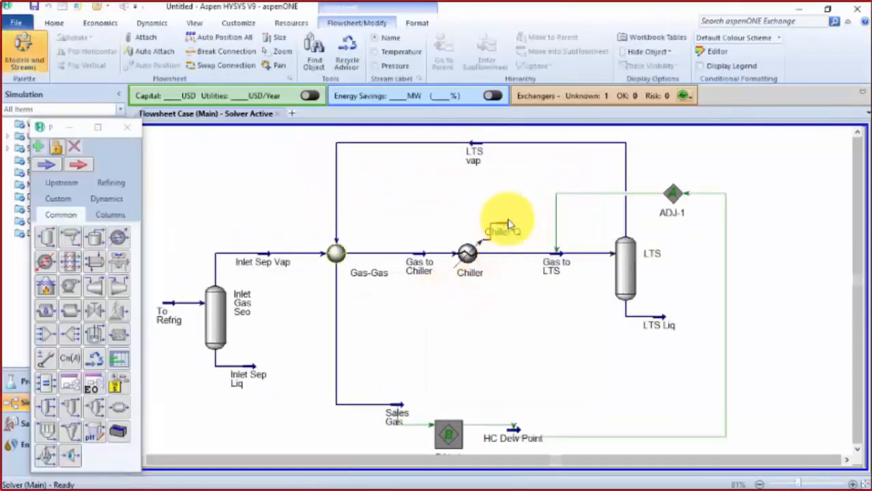
Step: Move the Chiller Q energy stream slightly higher above the Chiller on the flowsheet
left_click(513, 218)
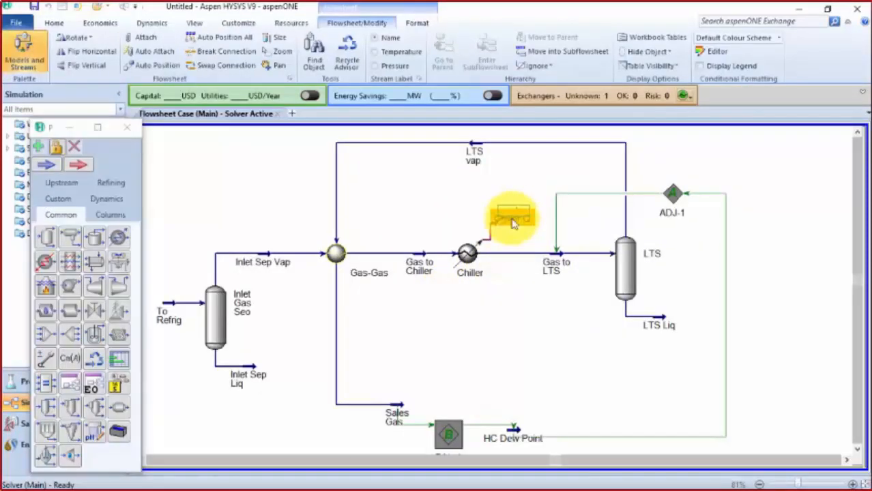
left_click(502, 348)
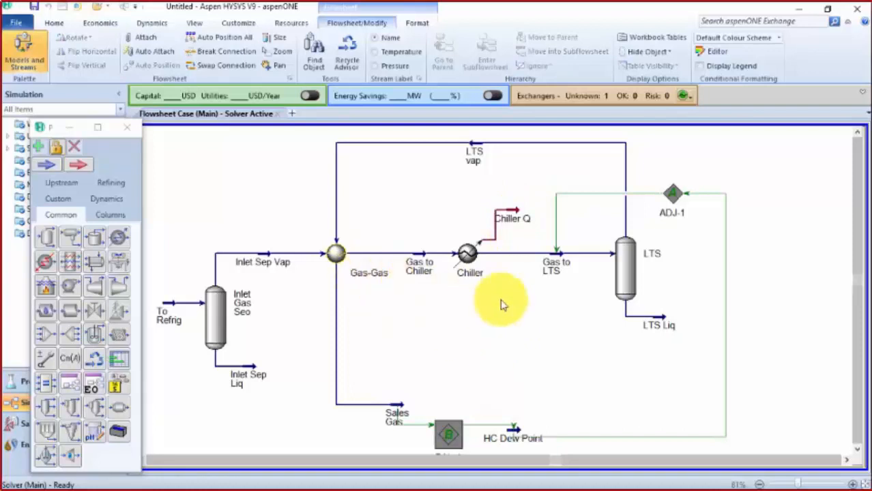
mouse_move(556, 256)
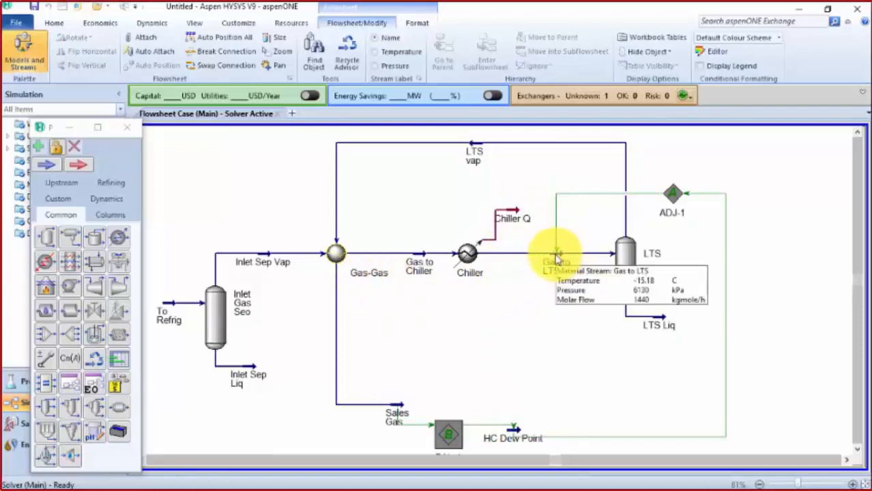
Step: Switch to the PDF guide, read section 14 on joining the propane refrigeration loop to the gas plant, and return to Aspen HYSYS
scroll(584, 234, "down", 2)
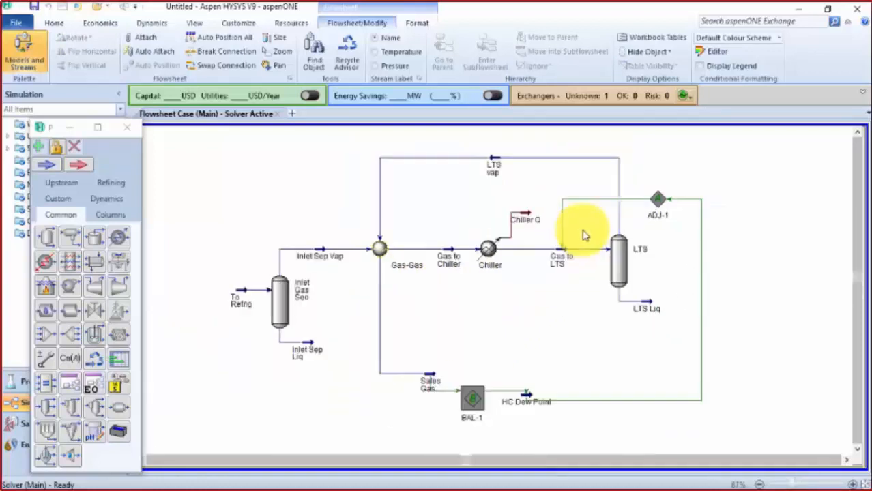
scroll(538, 270, "up", 2)
key("alt+Tab")
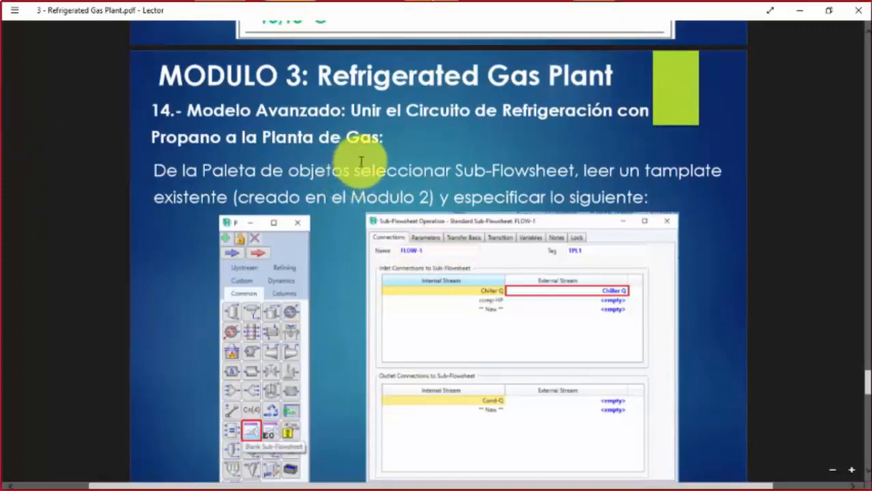
scroll(361, 168, "down", 1)
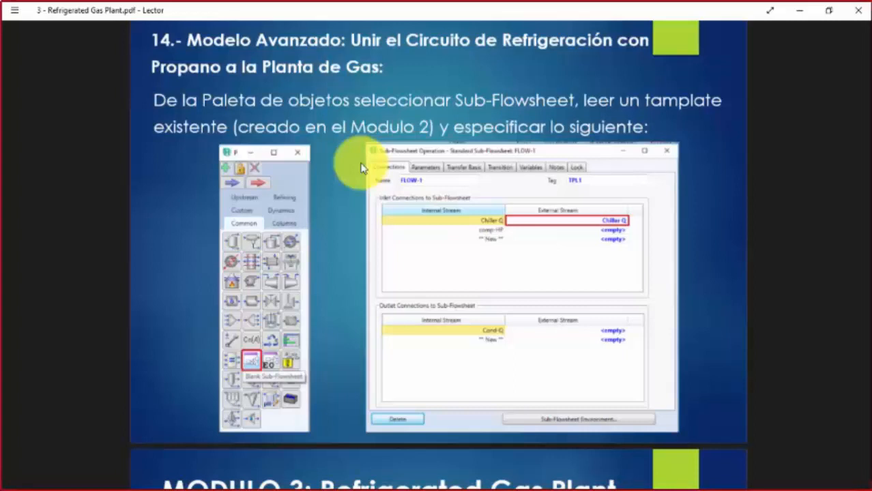
key("alt+Tab")
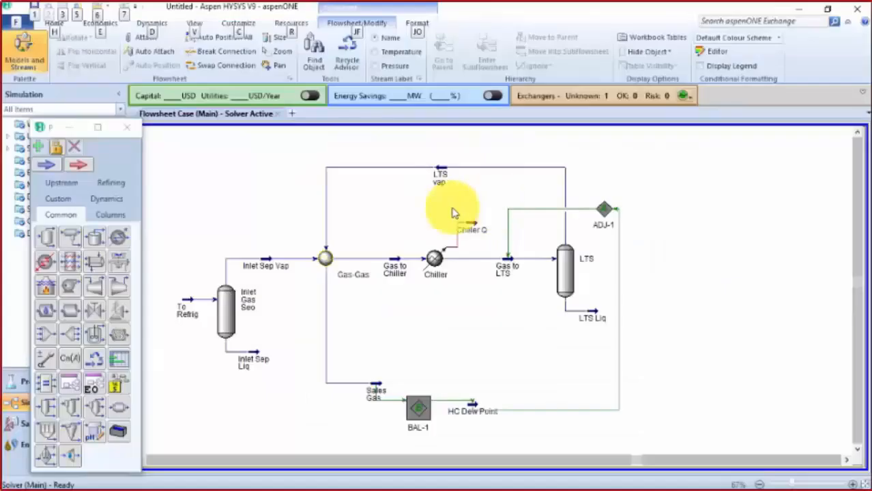
Step: Add a sub-flowsheet operation to the main flowsheet in the free area above the Chiller Q stream
left_click(129, 131)
scroll(387, 306, "down", 1)
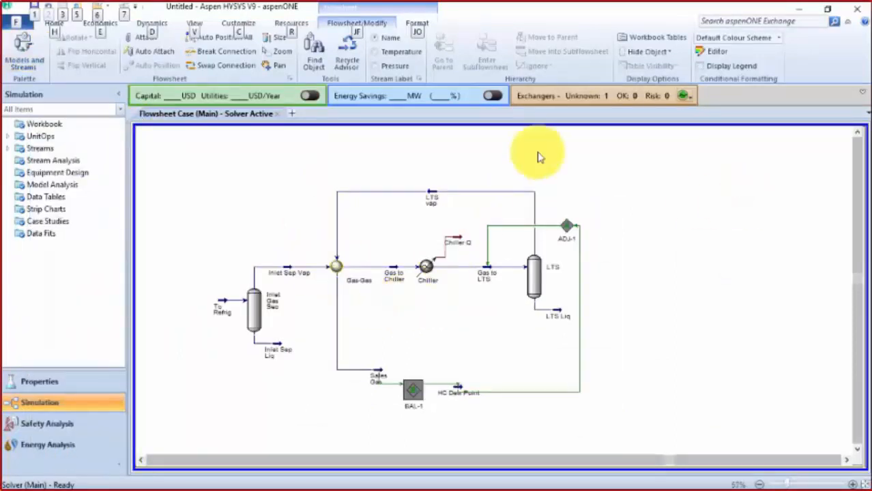
scroll(538, 157, "up", 1)
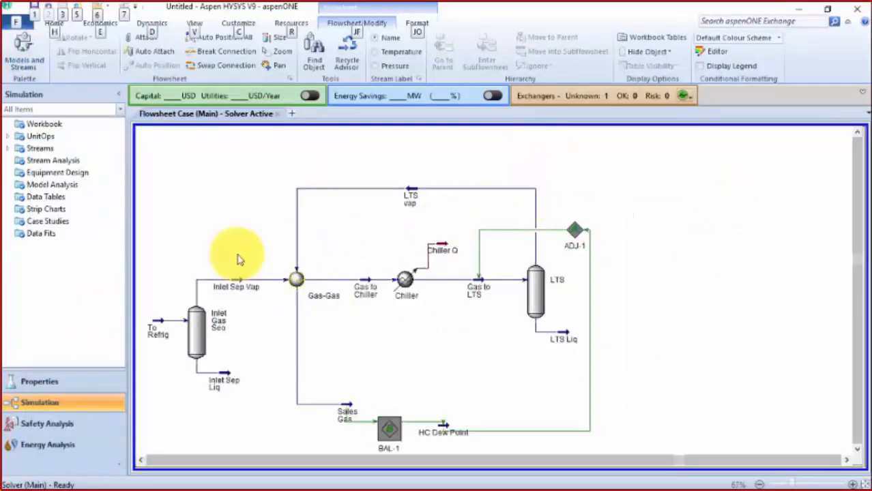
key("F4")
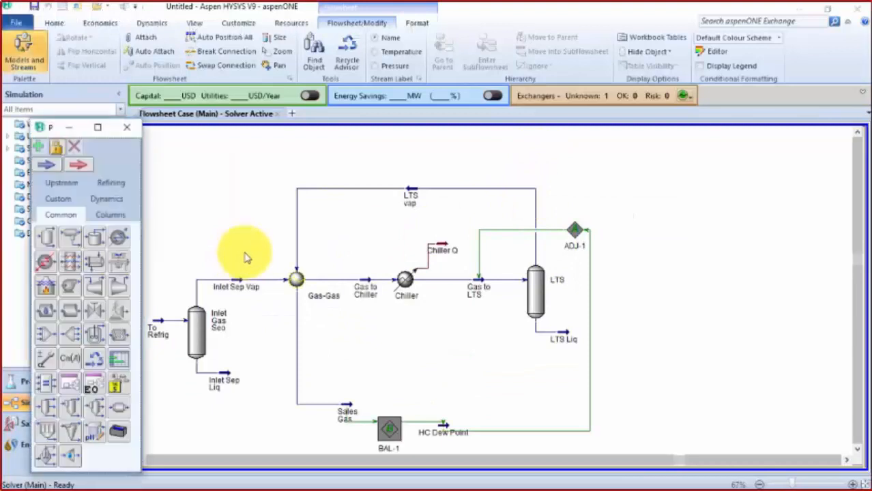
left_click(72, 384)
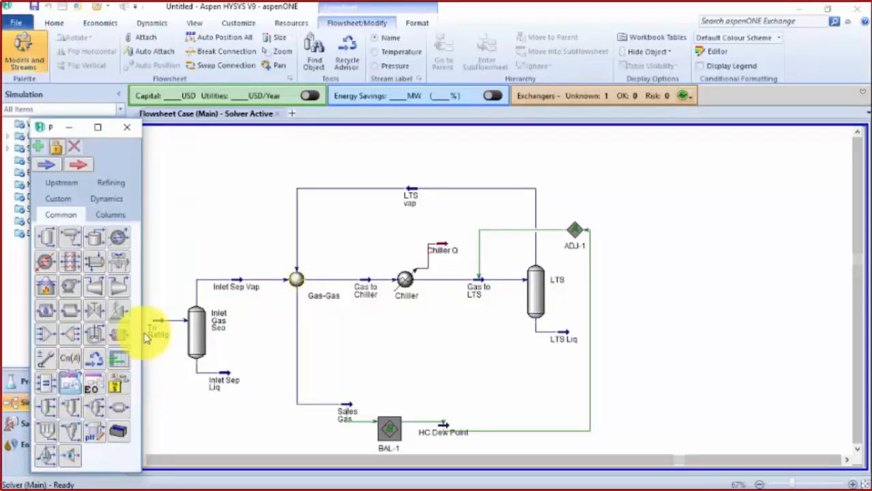
left_click(491, 183)
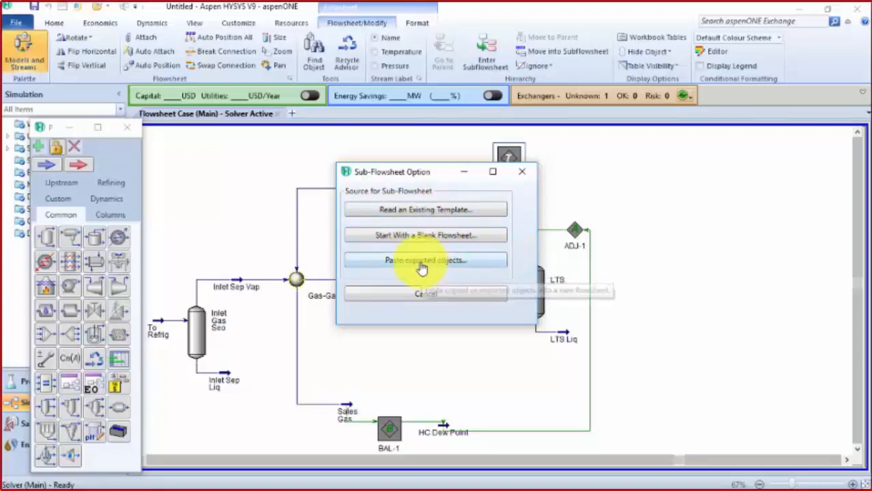
Step: Load the existing template C3loop.TPL from the Simulacion folder into the new sub-flowsheet and close its properties
left_click(440, 213)
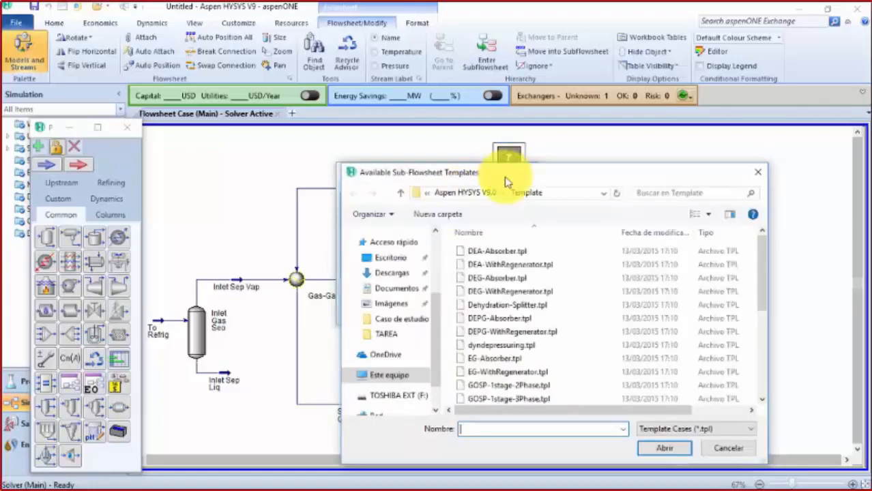
left_click_drag(508, 176, 402, 154)
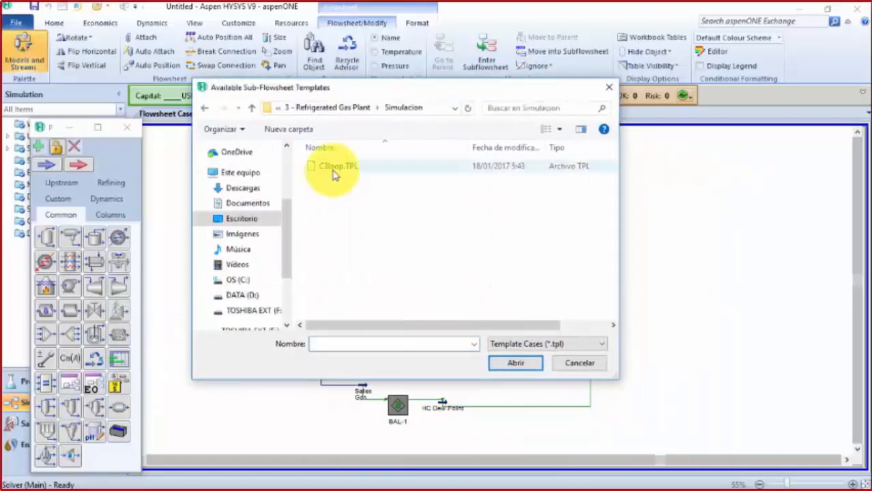
left_click(331, 167)
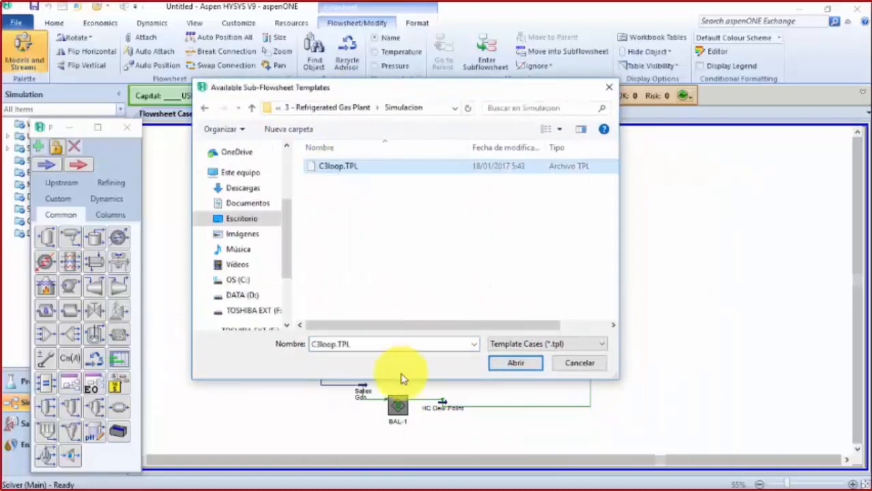
left_click(502, 367)
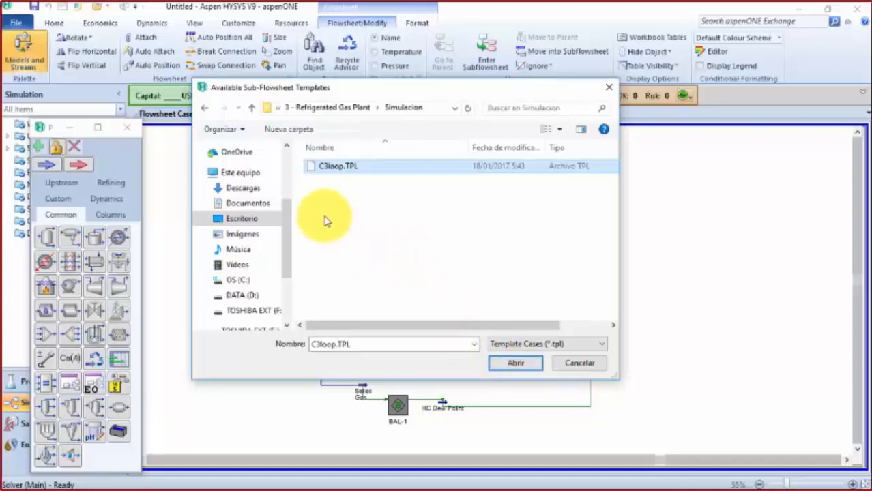
left_click(503, 367)
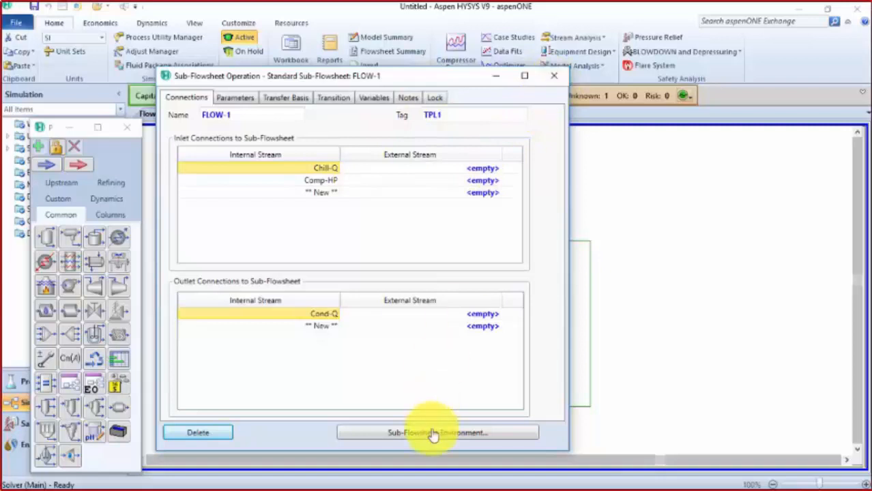
left_click(552, 77)
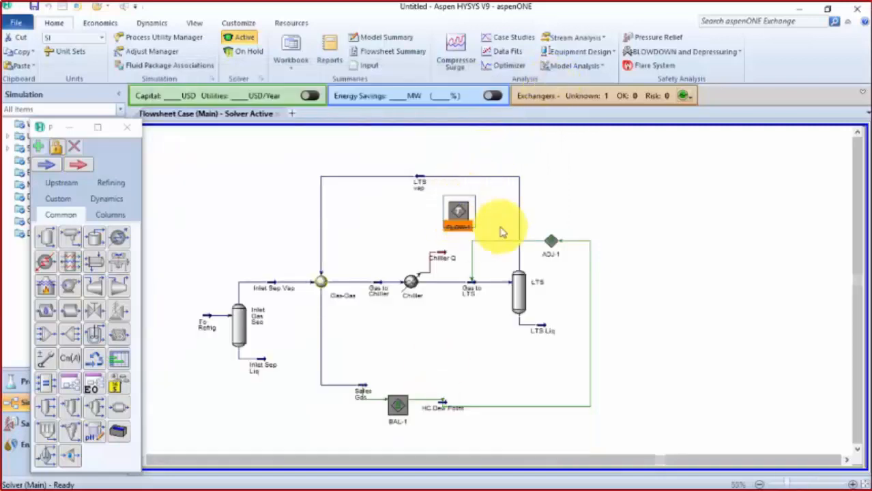
Step: Open the FLOW-1 sub-flowsheet and enter its environment to examine the propane refrigeration loop
left_click(463, 212)
double_click(462, 212)
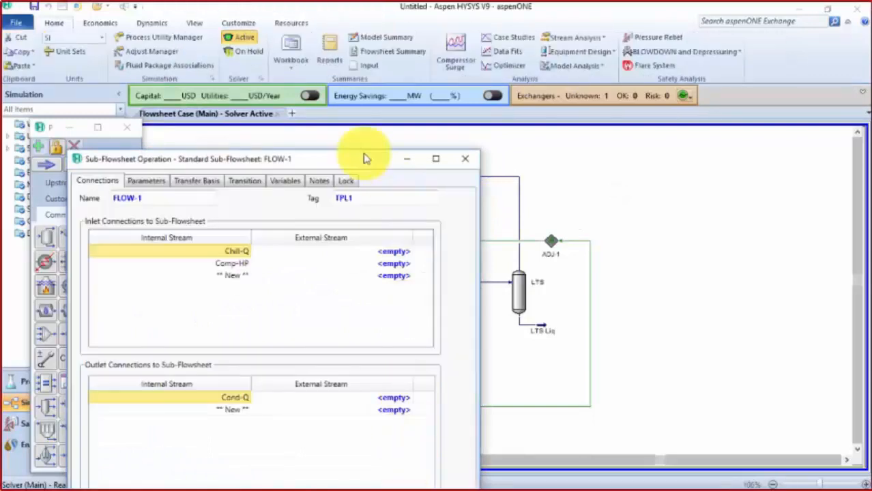
left_click_drag(361, 159, 443, 52)
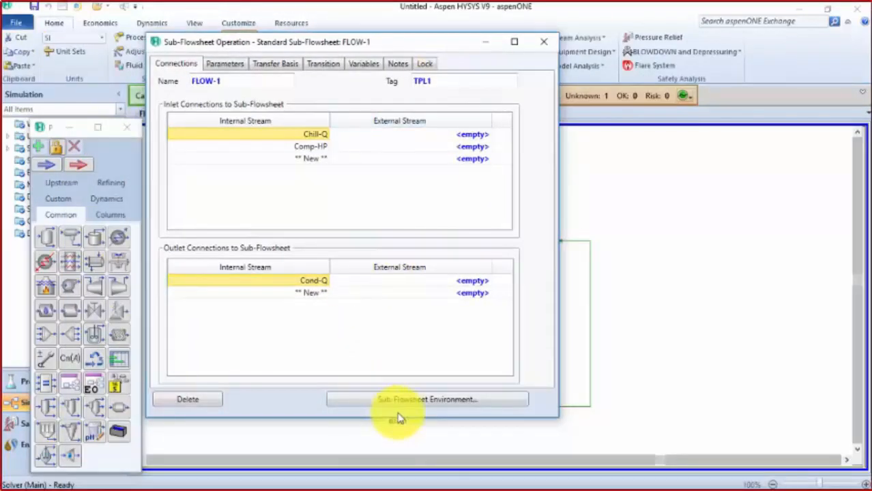
left_click(468, 400)
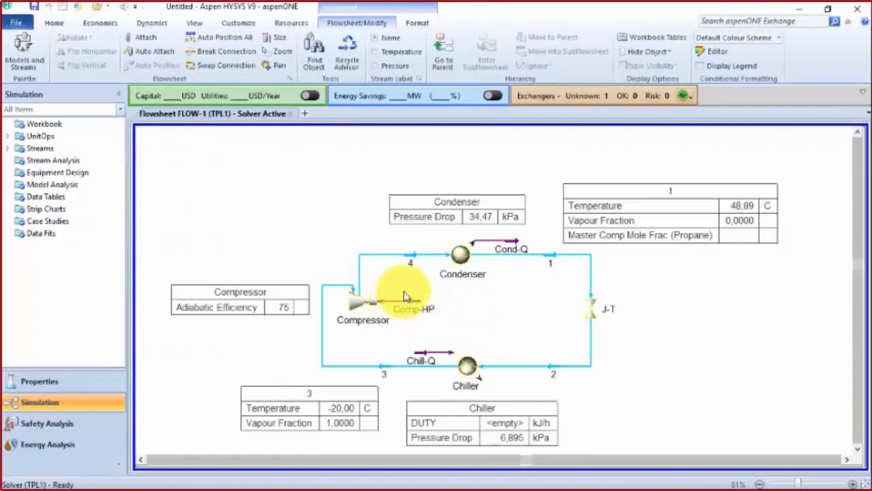
scroll(403, 297, "down", 2)
scroll(364, 430, "down", 1)
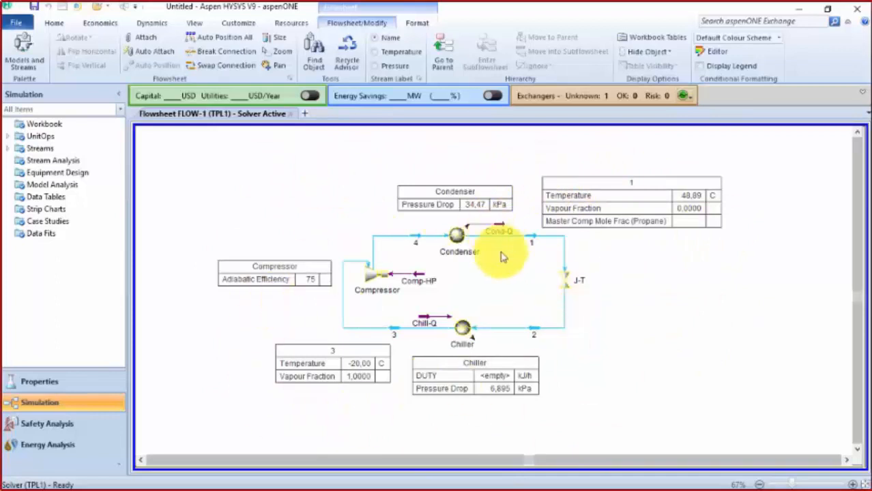
scroll(422, 315, "up", 2)
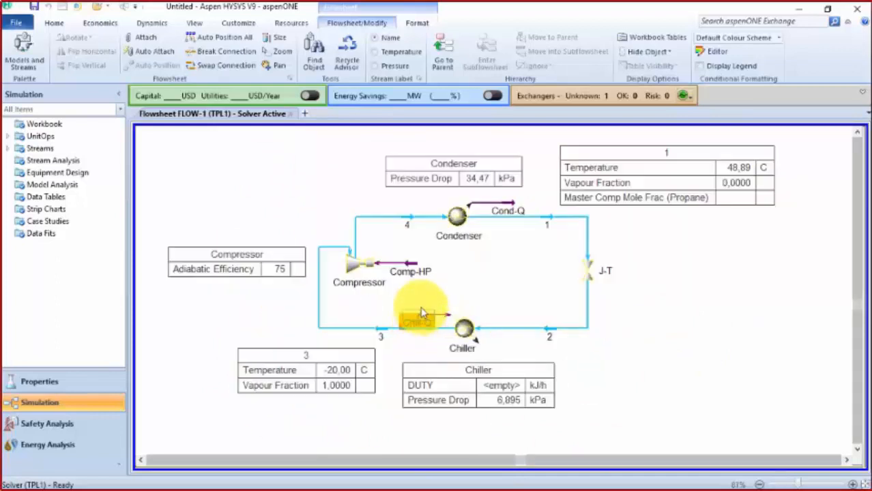
Step: Move the Chill-Q energy stream slightly higher above stream 3, return to the parent flowsheet, and close the sub-flowsheet's properties
left_click_drag(421, 308, 421, 301)
left_click(624, 332)
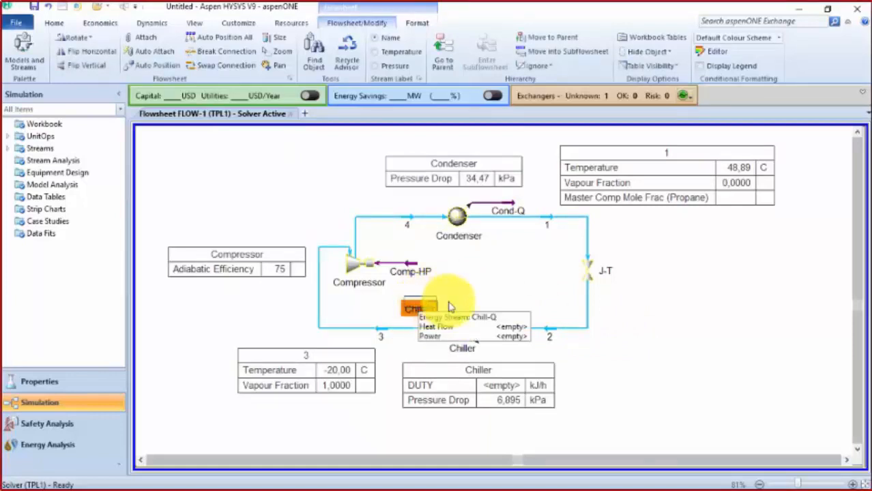
scroll(337, 288, "down", 2)
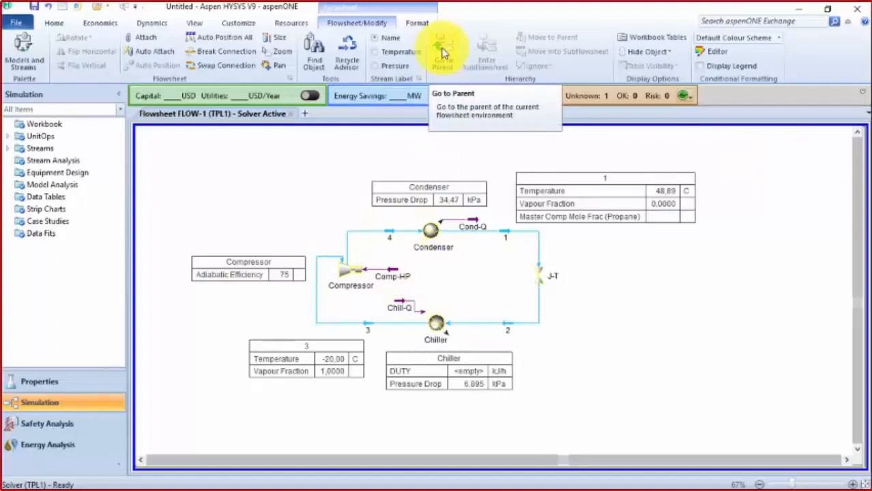
left_click(442, 53)
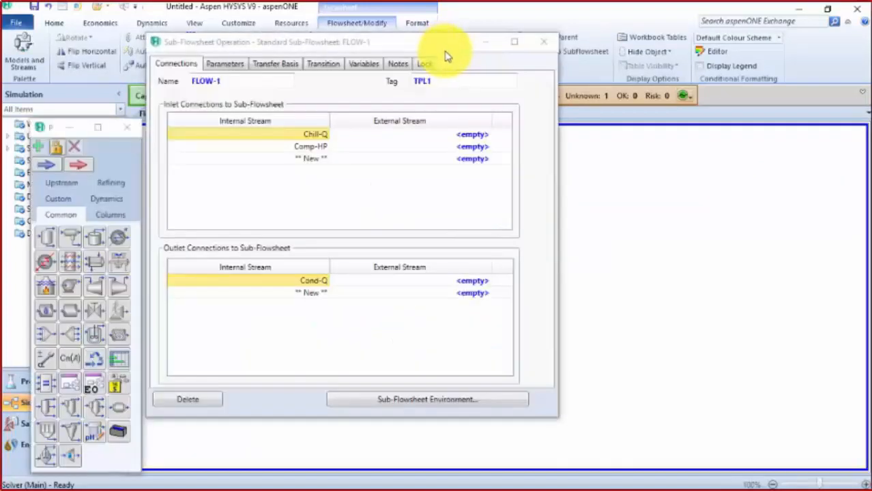
left_click(545, 41)
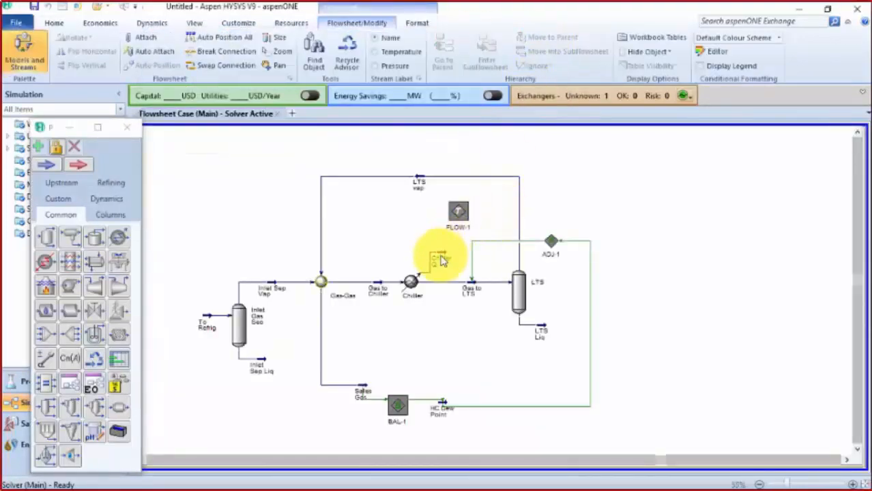
Step: Connect the external Chiller Q energy stream to the internal Chill-Q inlet of the FLOW-1 sub-flowsheet
mouse_move(443, 260)
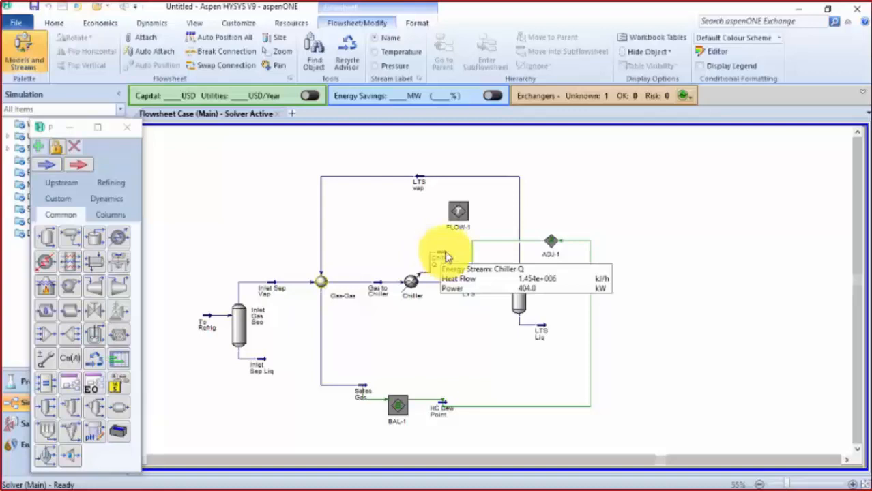
scroll(444, 263, "up", 1)
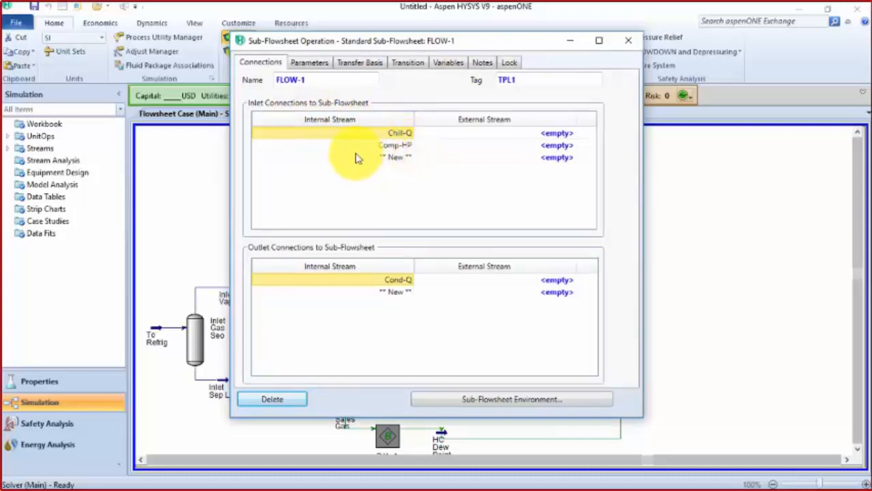
left_click(516, 137)
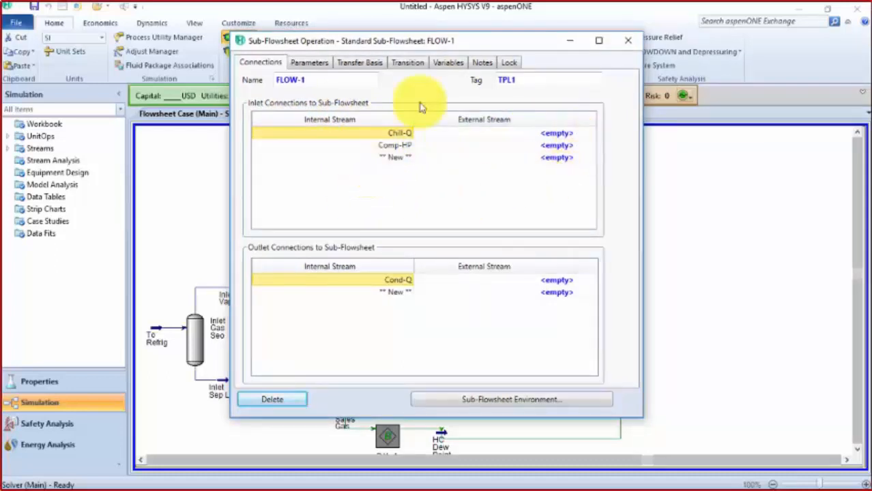
left_click_drag(457, 43, 451, 372)
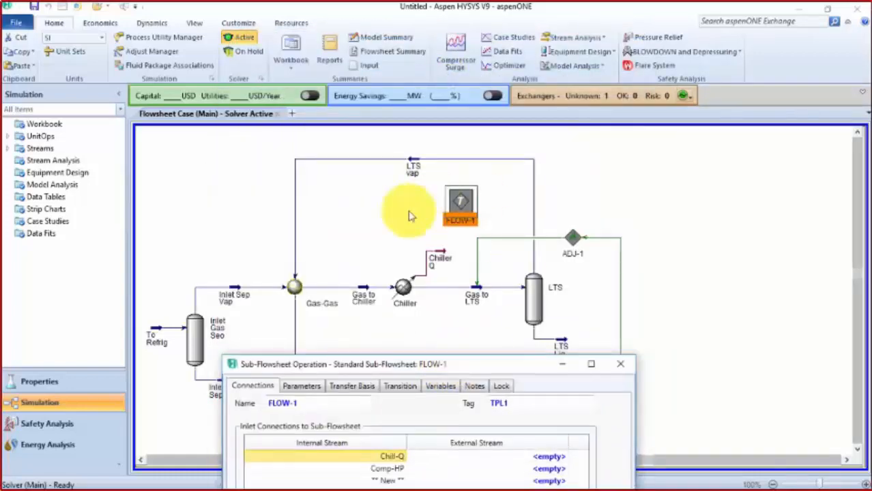
left_click(462, 208)
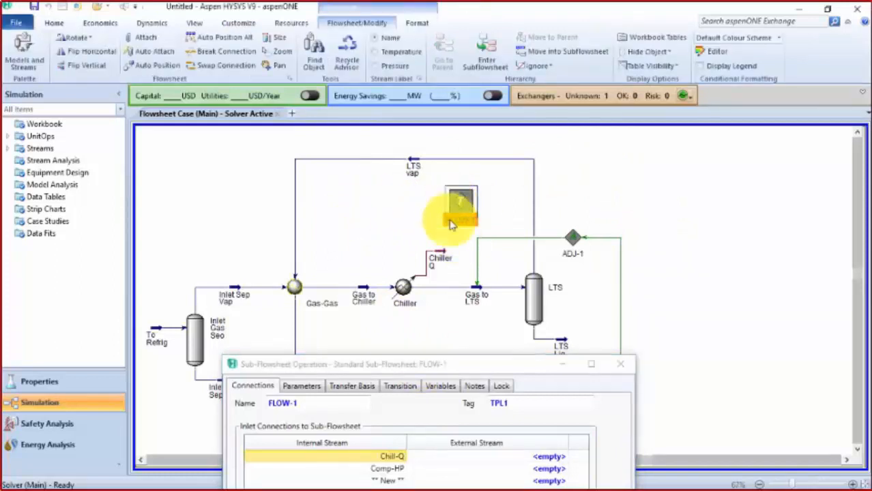
left_click(422, 364)
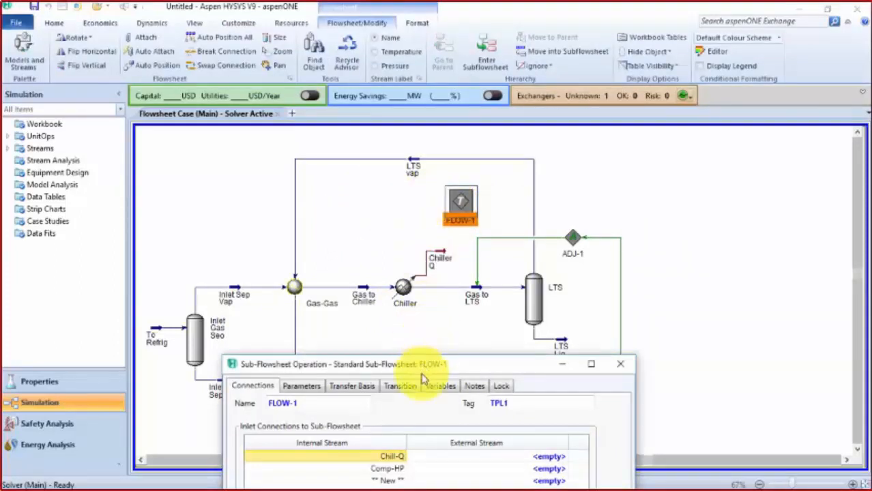
left_click_drag(448, 363, 406, 104)
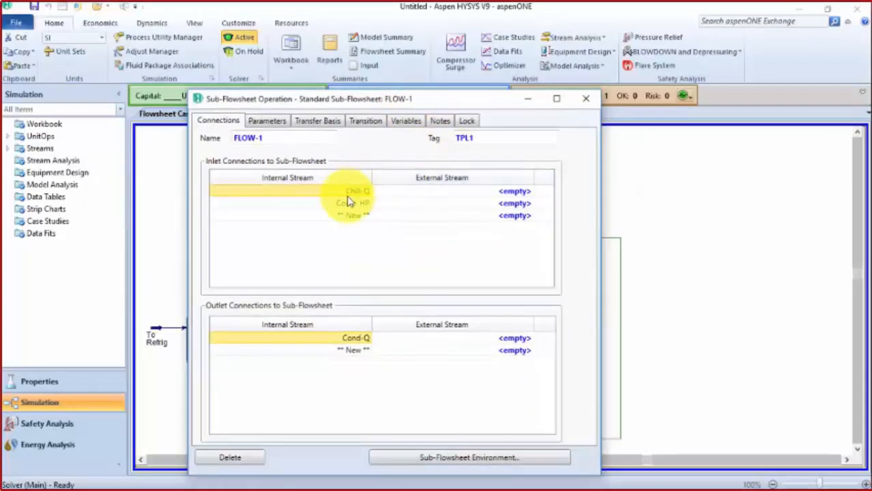
left_click(535, 194)
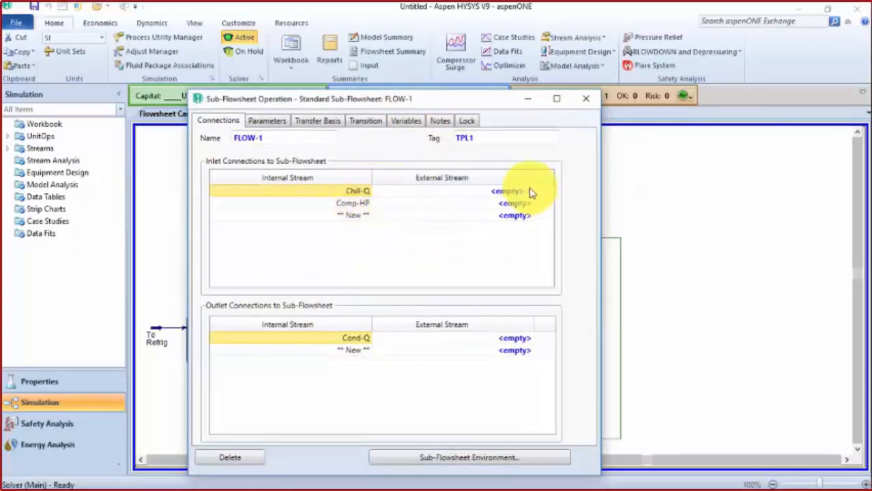
left_click(530, 192)
left_click(510, 205)
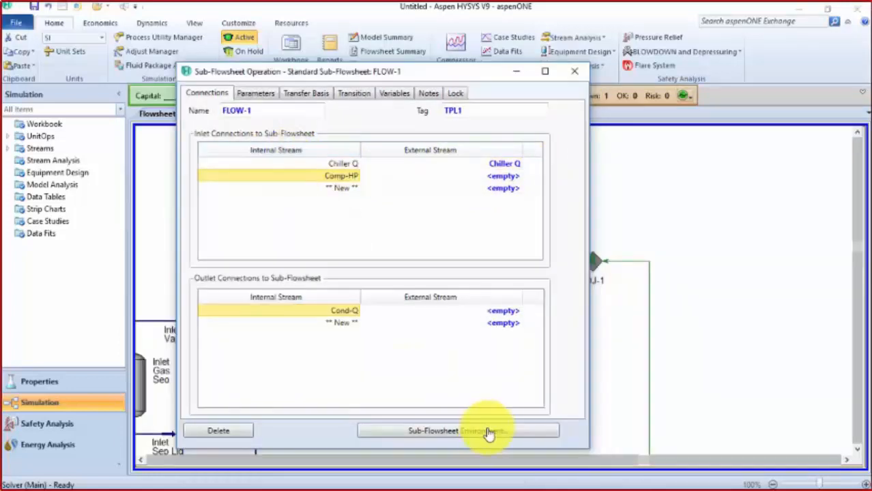
Step: Enter the FLOW-1 sub-flowsheet environment and check the calculated conditions of stream 1 after the Condenser, closing its properties
left_click(489, 433)
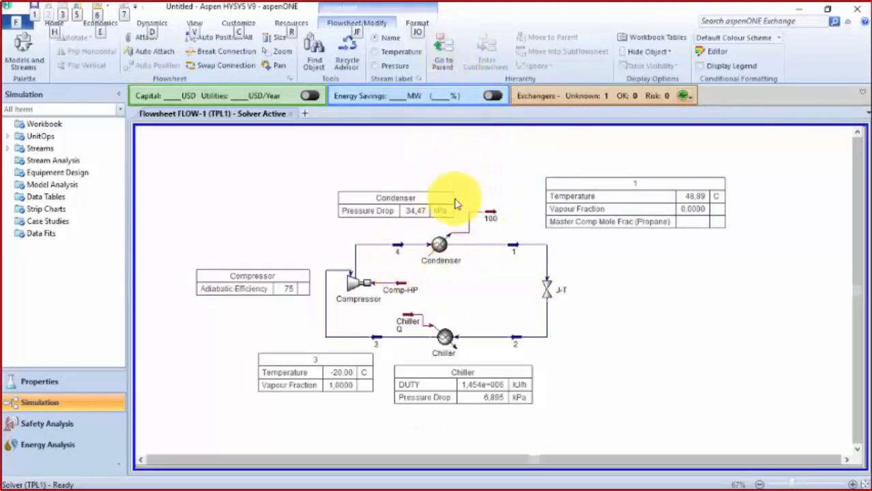
left_click(512, 246)
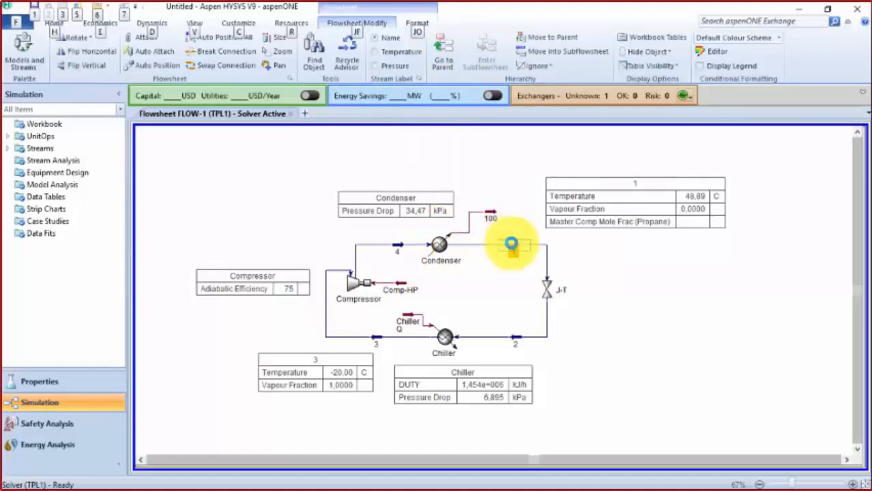
double_click(512, 247)
left_click_drag(229, 112, 307, 15)
left_click(383, 82)
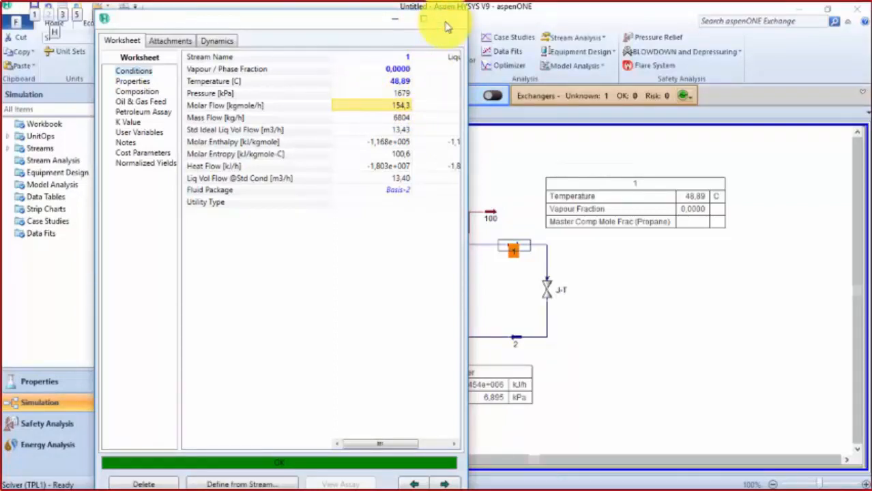
left_click(447, 25)
left_click(330, 26)
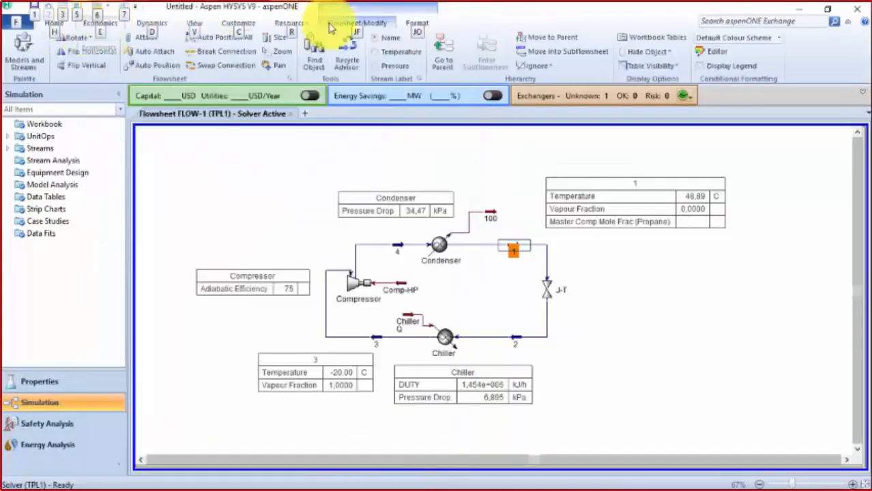
Step: Return to the parent flowsheet, close the FLOW-1 properties, and examine the Gas to LTS and HC Dew Point streams
left_click(443, 43)
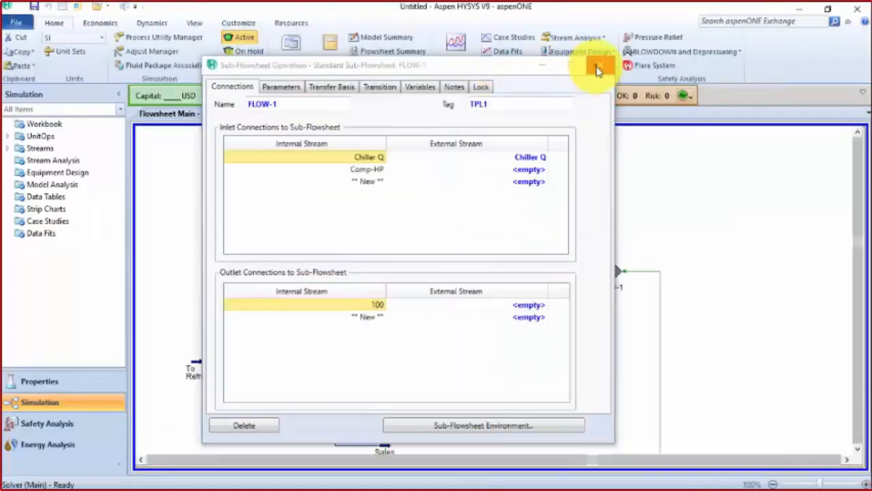
left_click(597, 68)
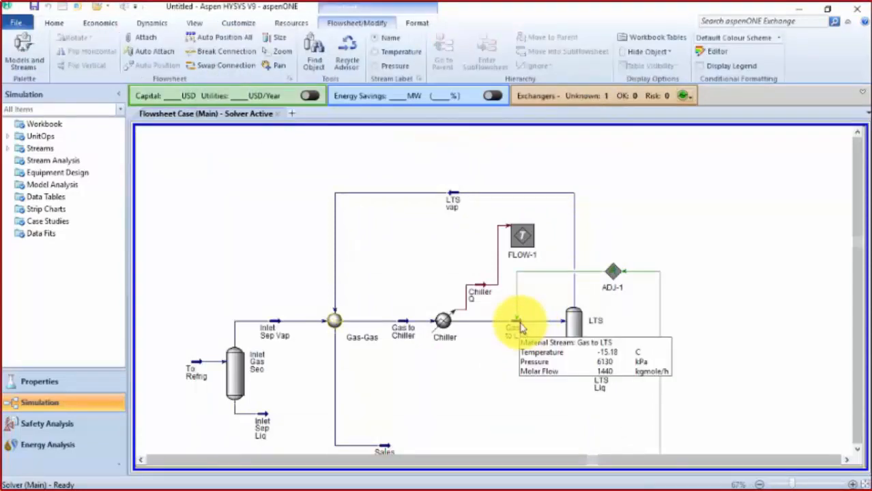
scroll(445, 212, "down", 2)
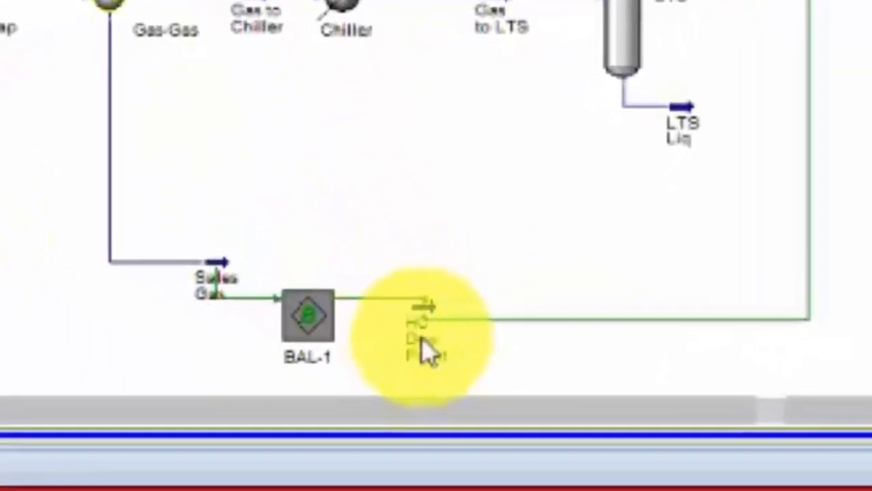